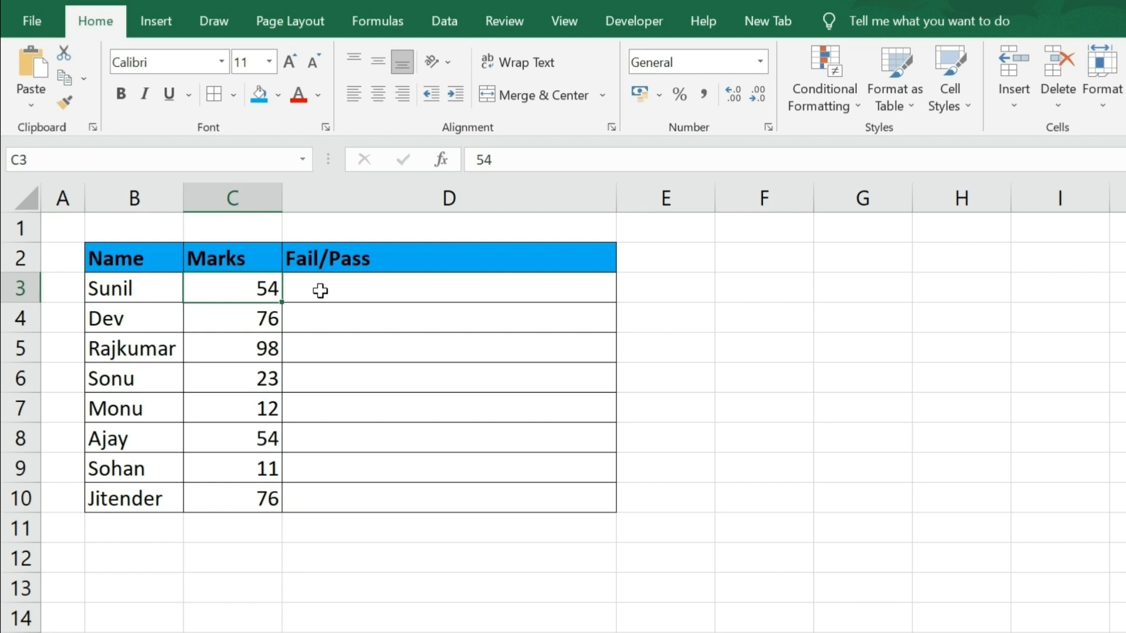
# Enter the formula =IF(C3<40,"Fail","Pass") in cell D3 of the Fail/Pass column.
pyautogui.click(322, 291)
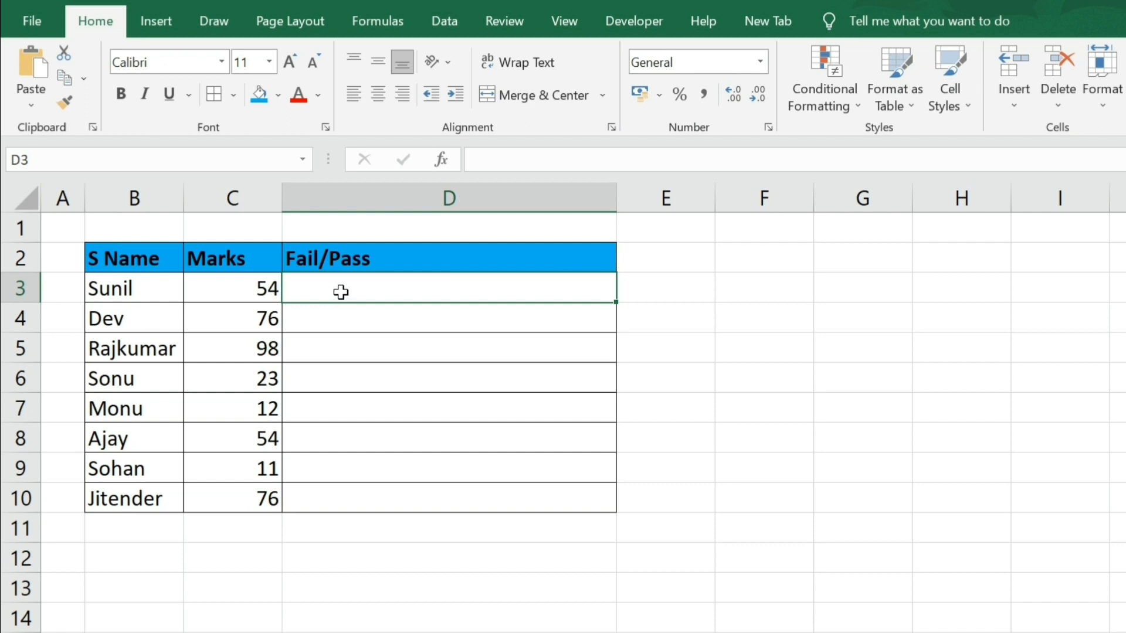
pyautogui.write('=if')
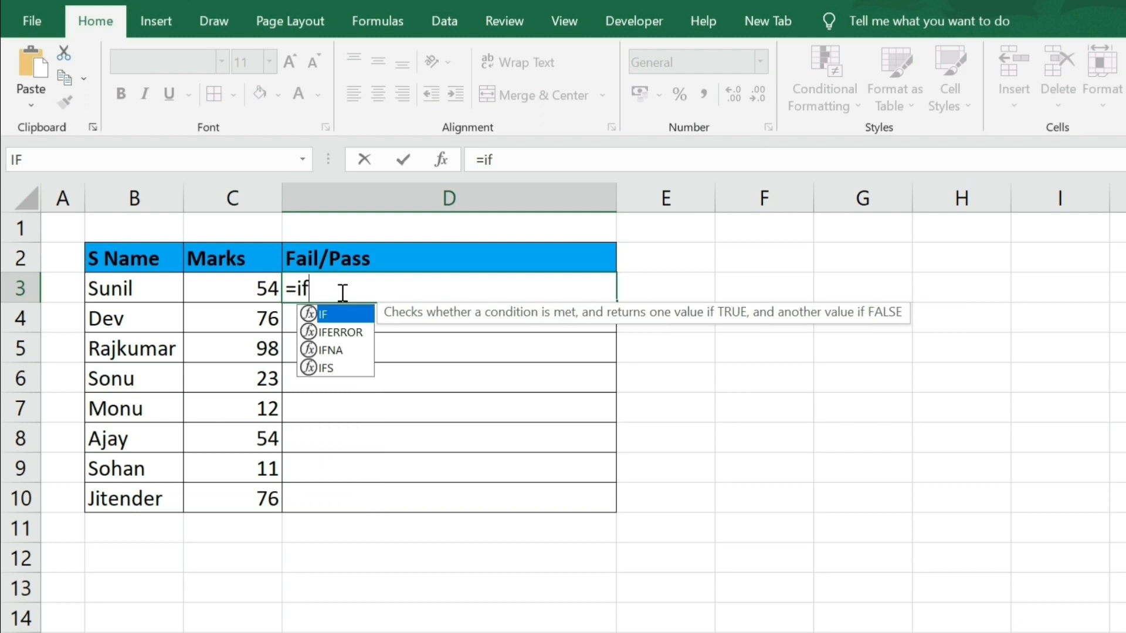
pyautogui.press('Tab')
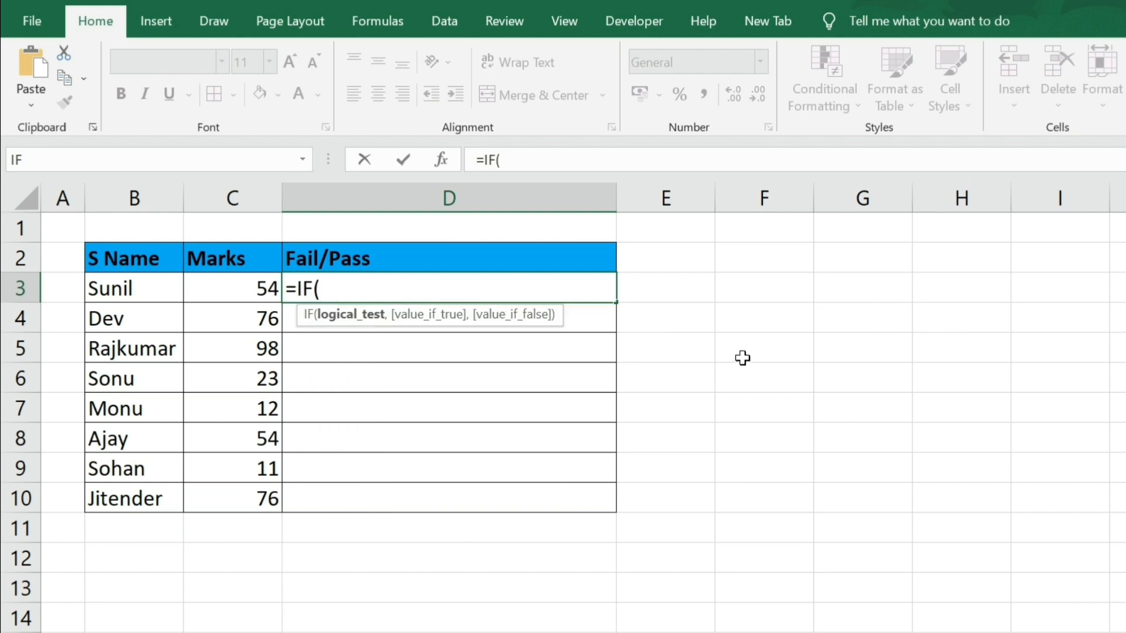
pyautogui.click(261, 287)
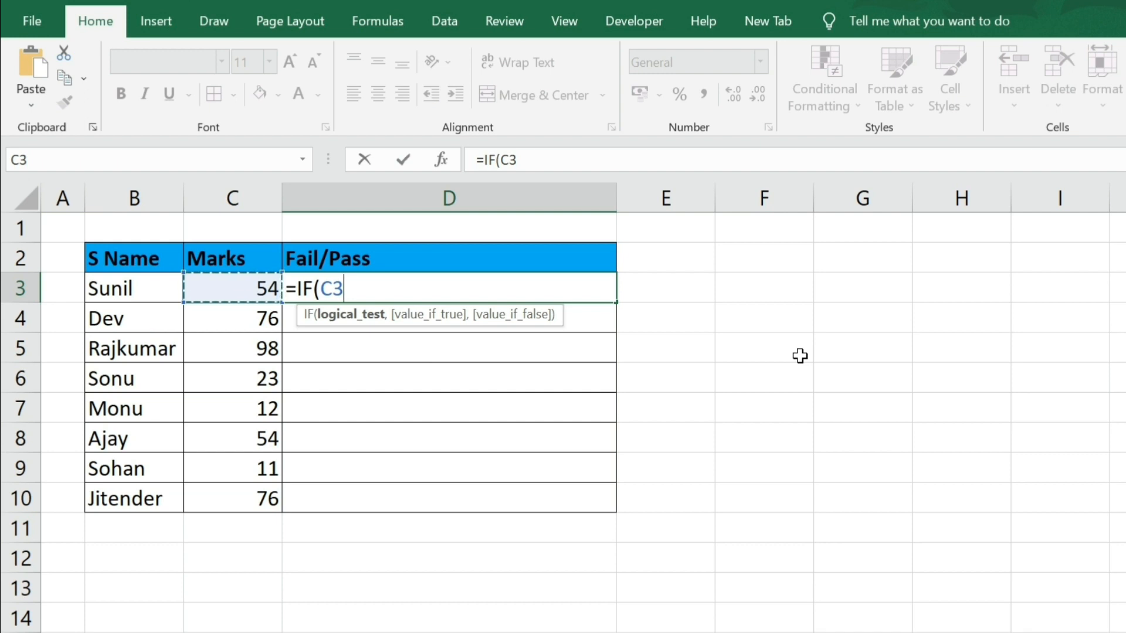
pyautogui.write('<40')
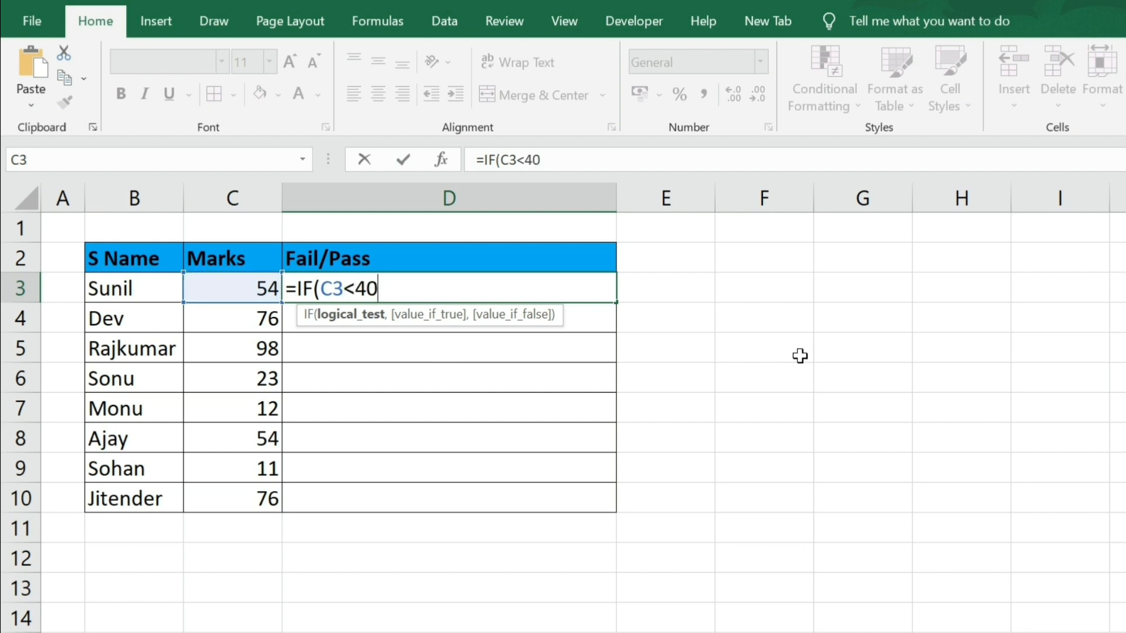
pyautogui.write(',')
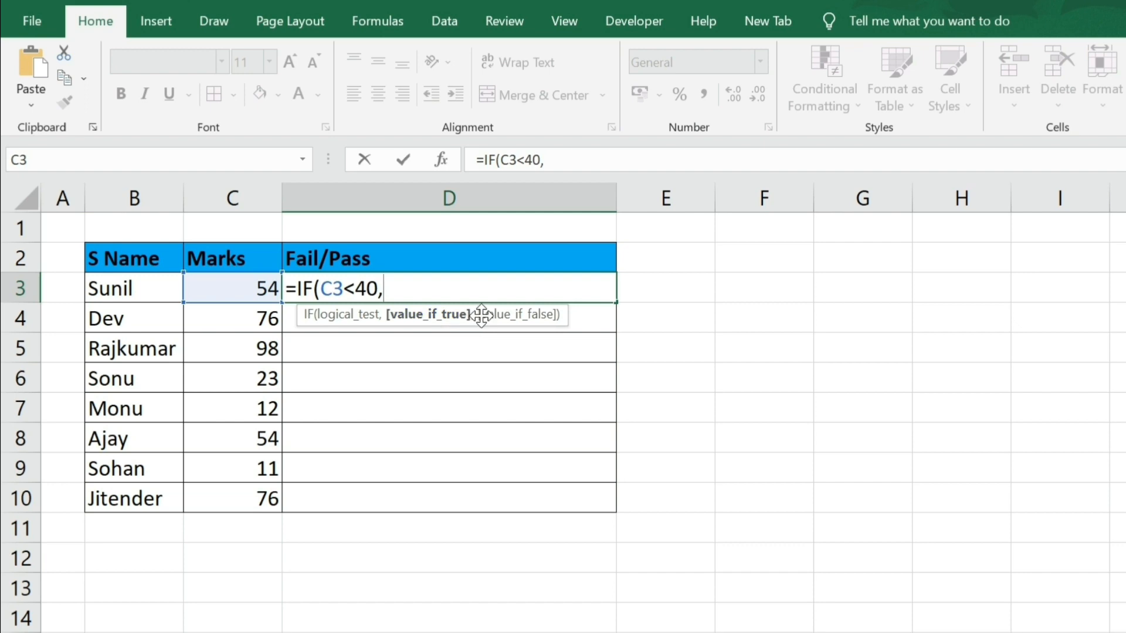
pyautogui.write('"Fail')
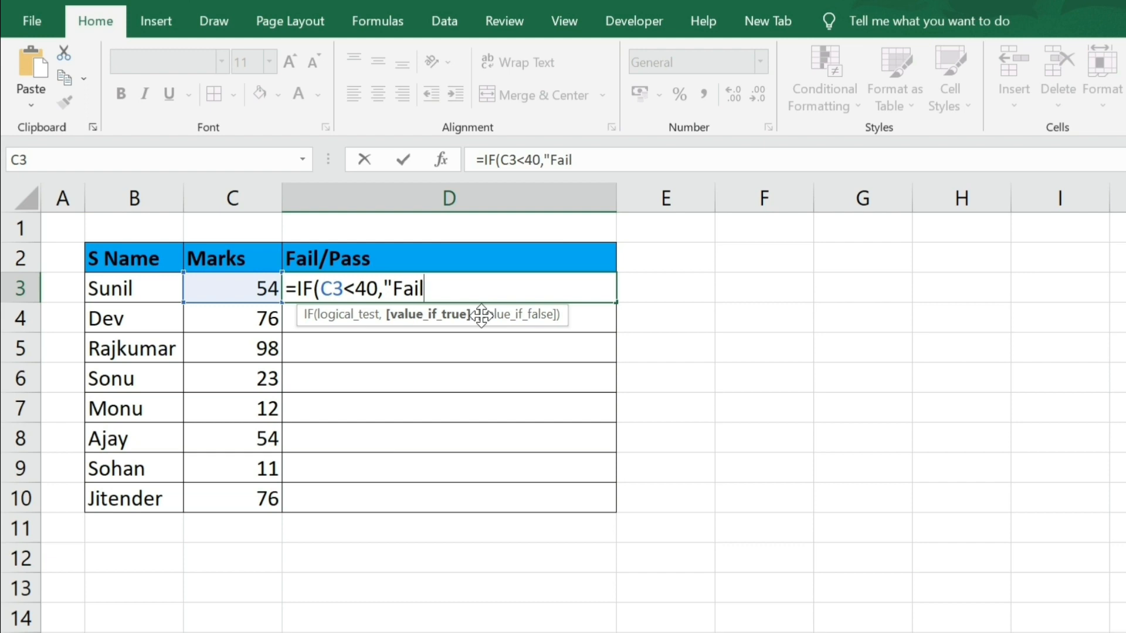
pyautogui.write('",')
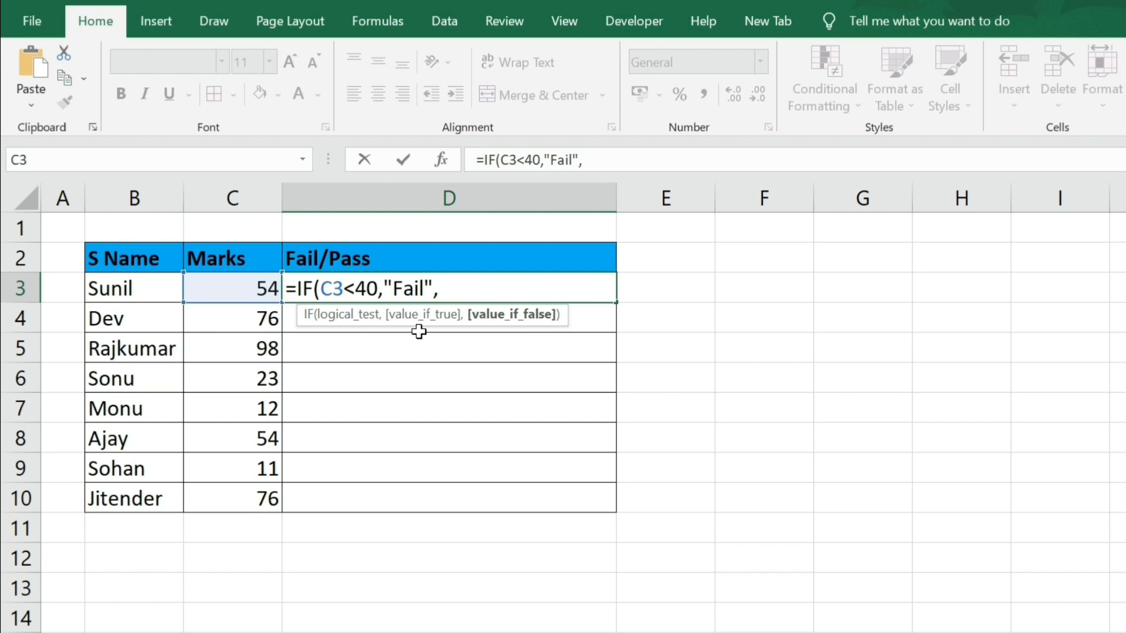
pyautogui.write('"Pass"')
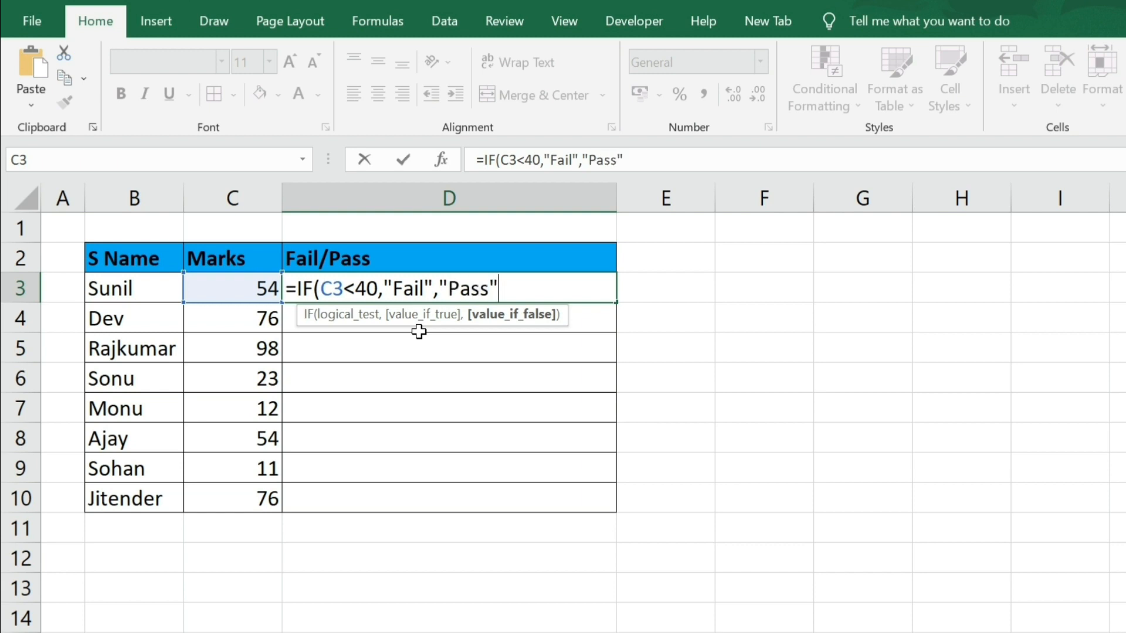
pyautogui.write(')')
pyautogui.press('Return')
pyautogui.press('Up')
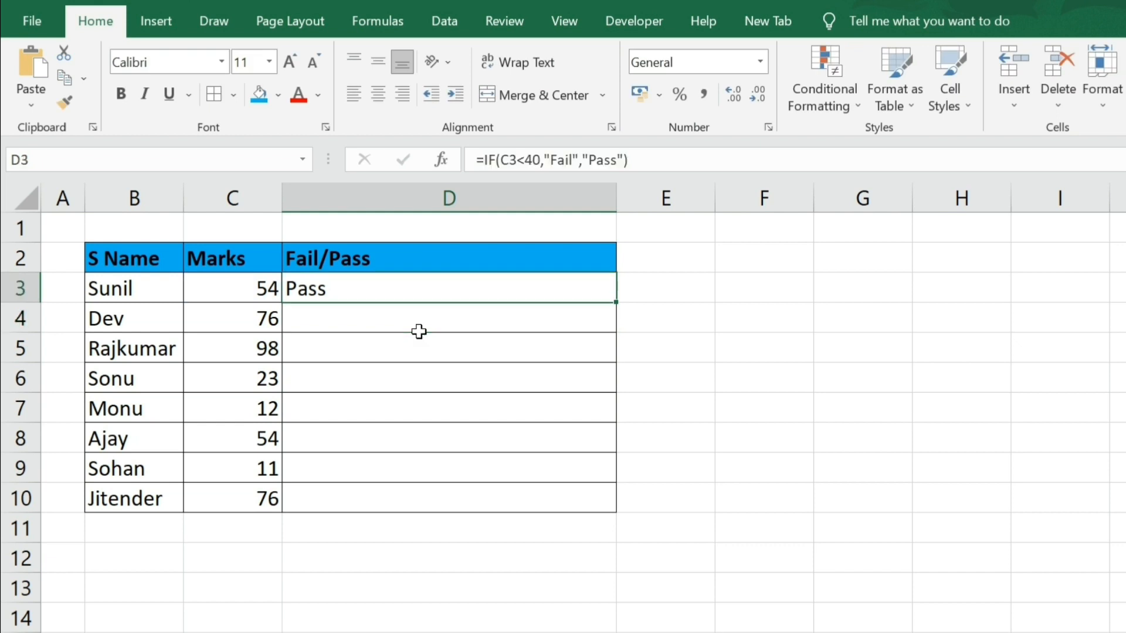
# Fill the D3 formula down through D10 and check the Fail/Pass results against the marks.
pyautogui.press('Left')
pyautogui.hotkey('ctrl', 'Down')
pyautogui.press('Right')
pyautogui.hotkey('ctrl', 'shift', 'Up')
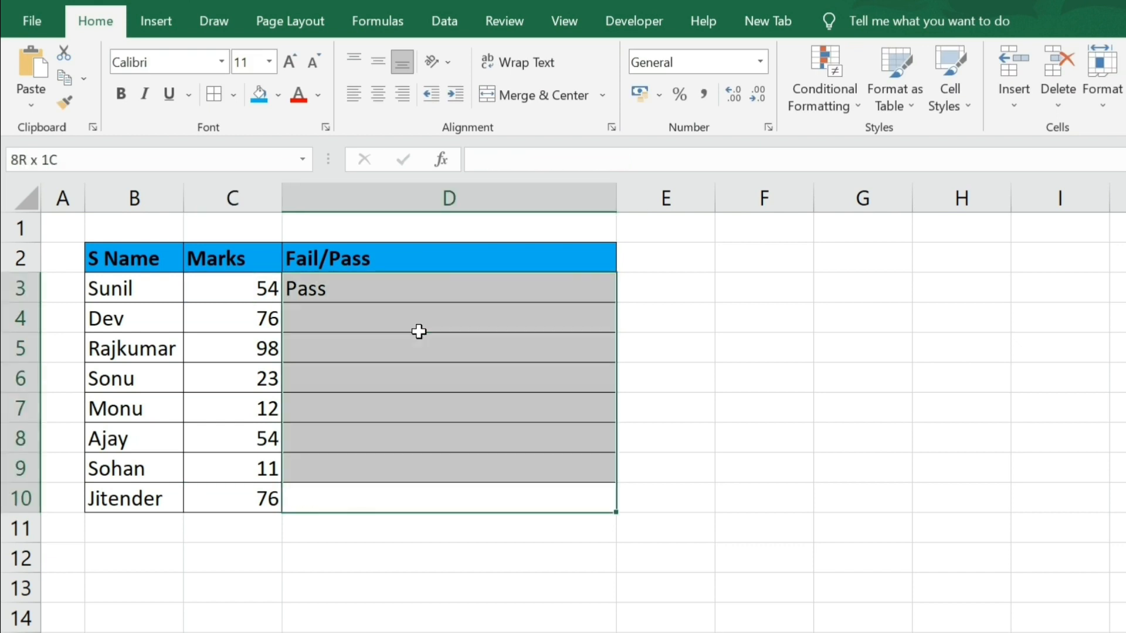
pyautogui.hotkey('ctrl', 'd')
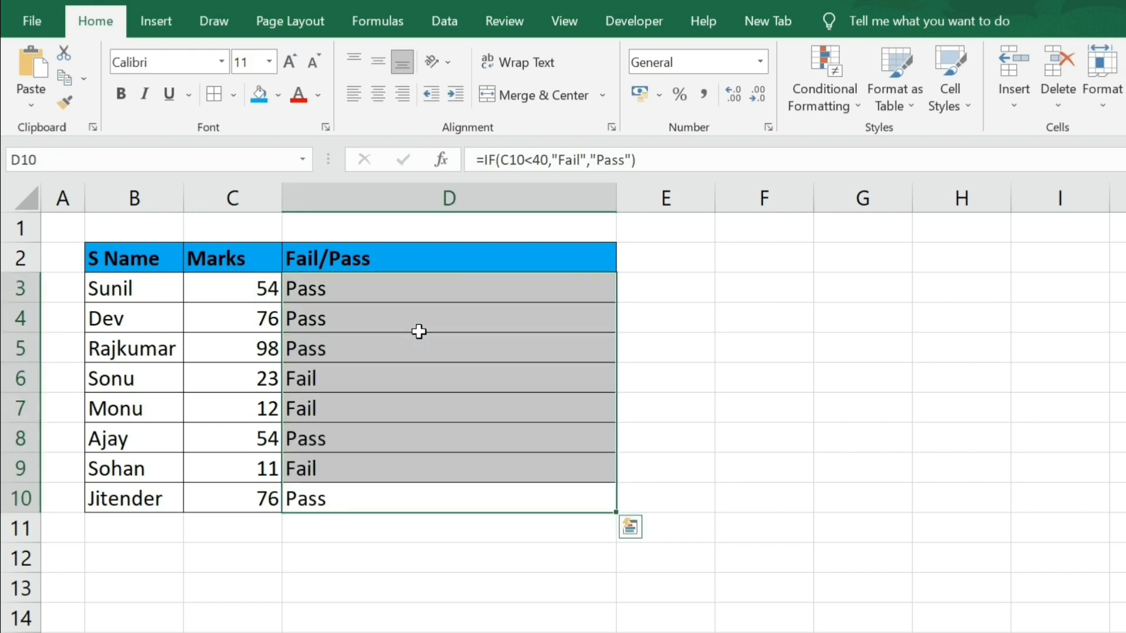
pyautogui.click(382, 283)
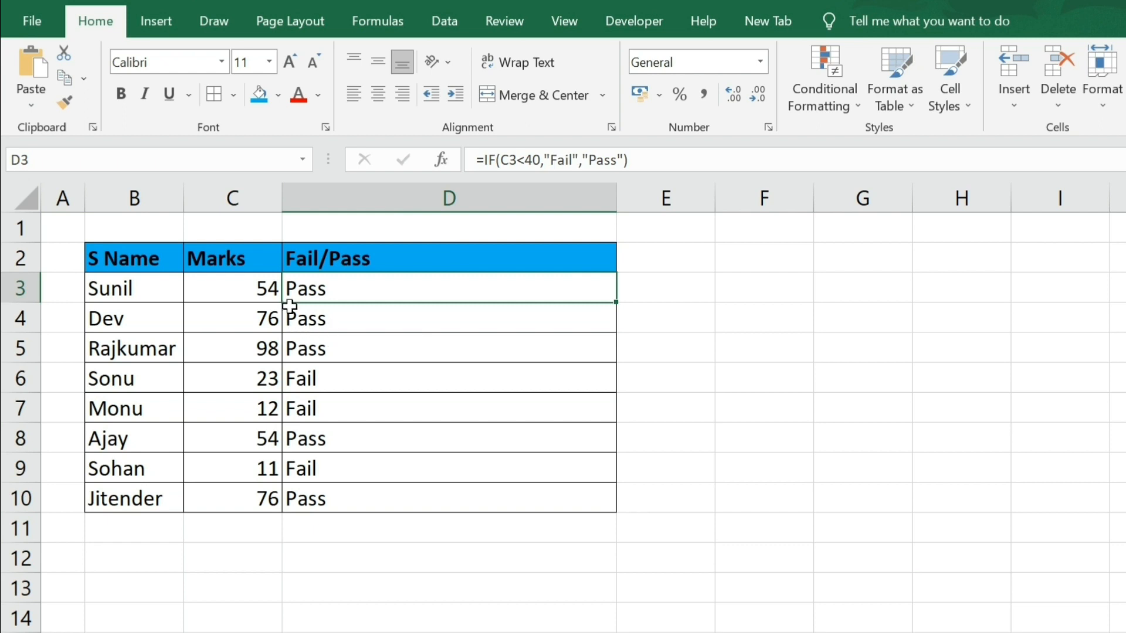
pyautogui.click(271, 384)
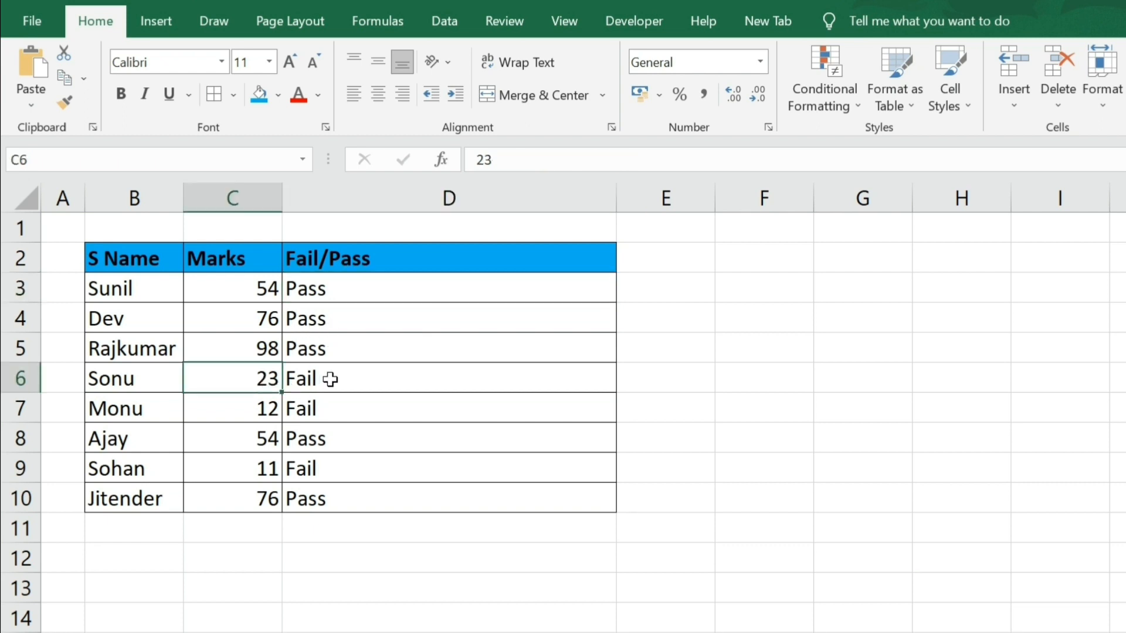
pyautogui.click(274, 413)
pyautogui.press('Down')
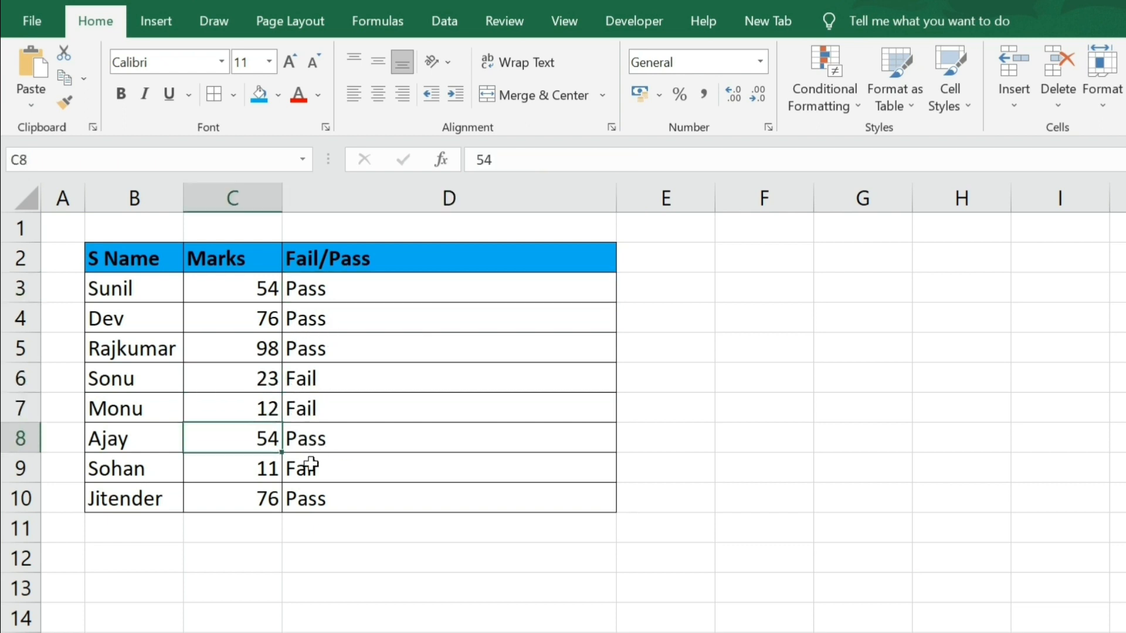
pyautogui.click(311, 502)
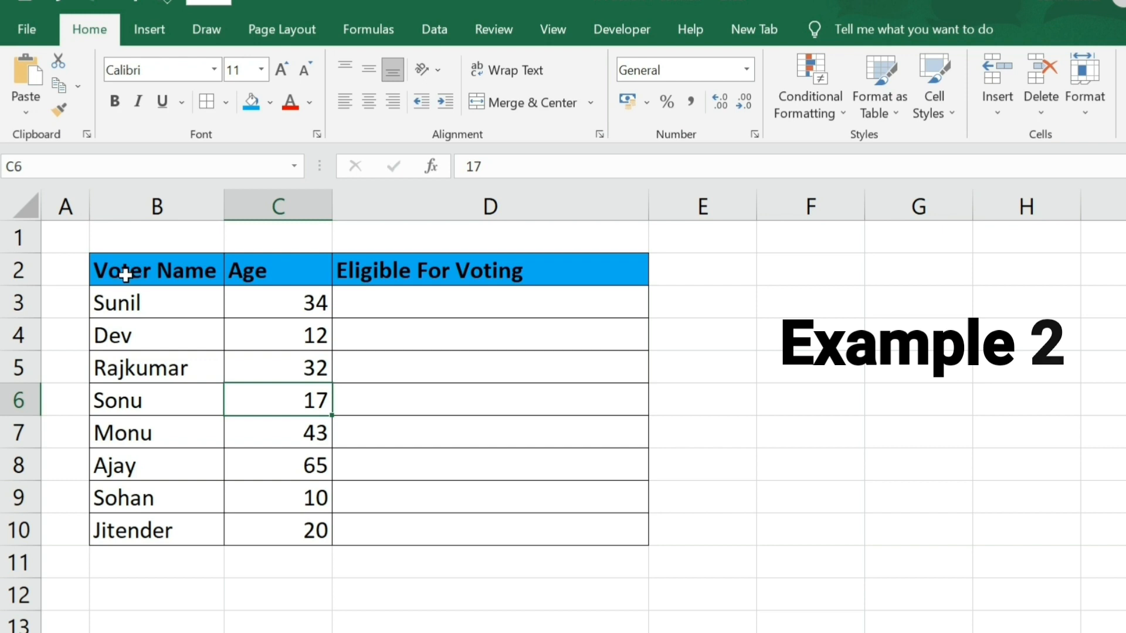
# Enter the formula =IF(C3<18,"No","Yes") in cell D3 of the Eligible For Voting column.
pyautogui.click(270, 271)
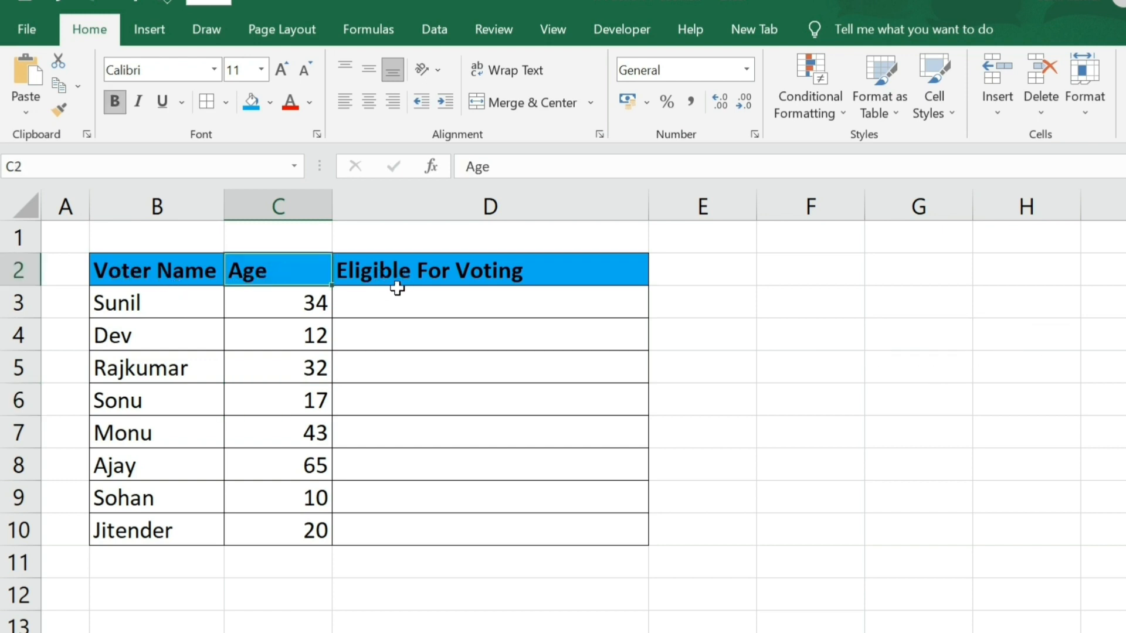
pyautogui.click(371, 304)
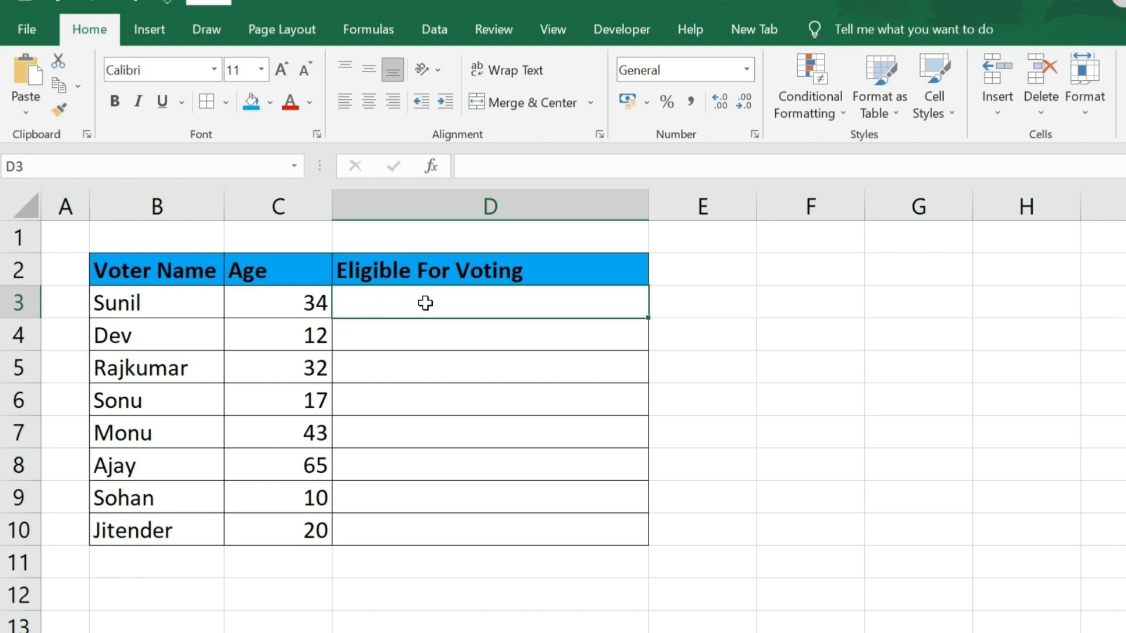
pyautogui.write('=if')
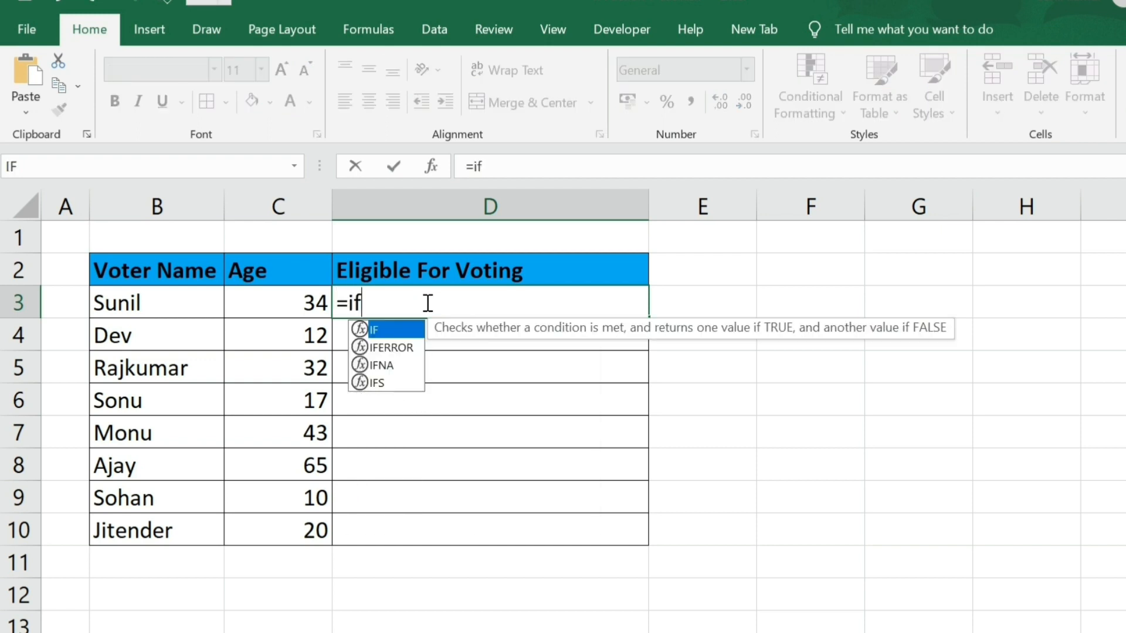
pyautogui.press('Tab')
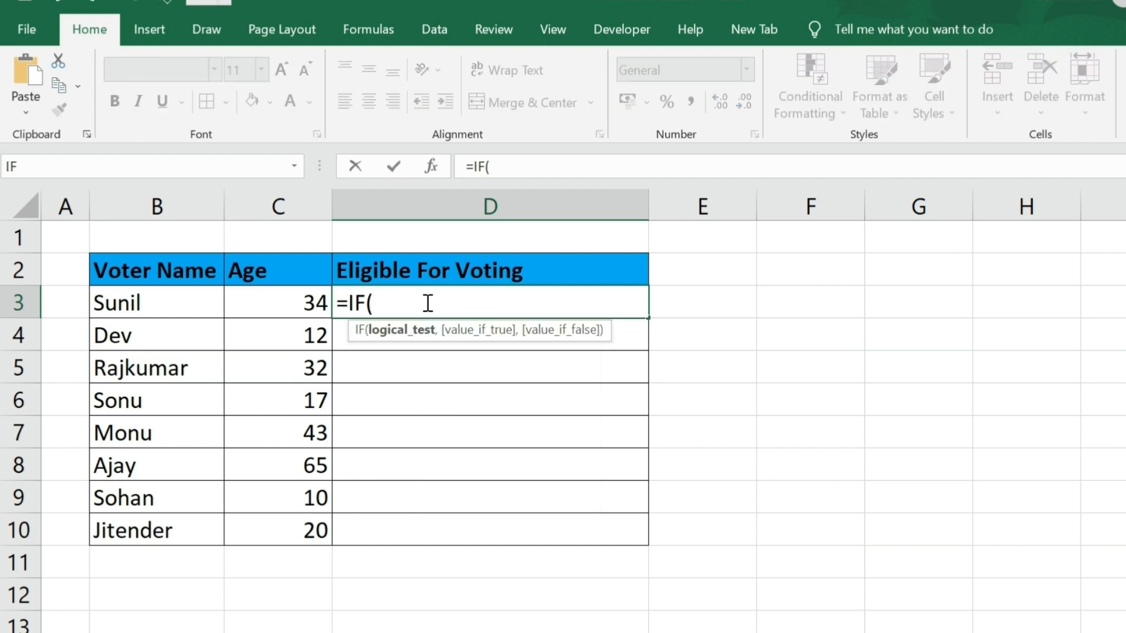
pyautogui.press('Left')
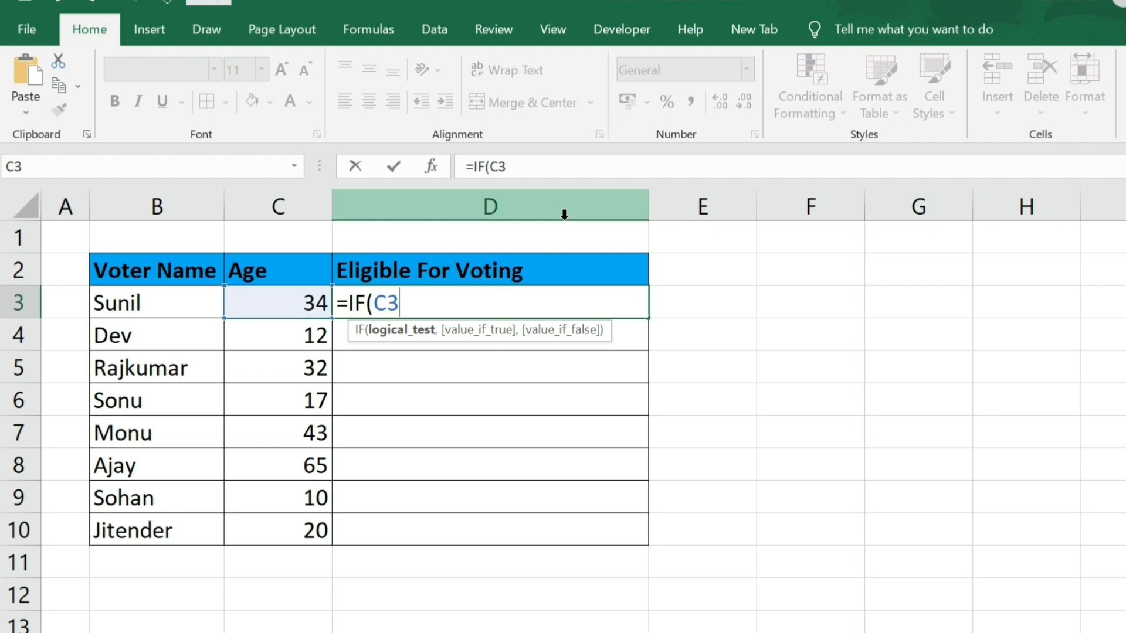
pyautogui.write('<18')
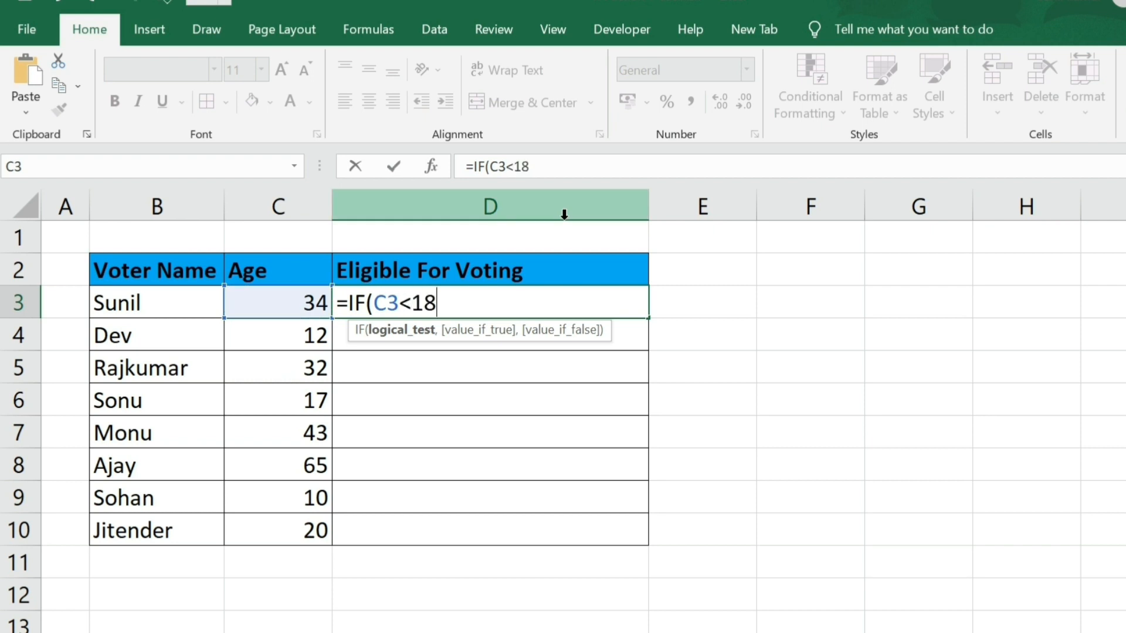
pyautogui.write(',"')
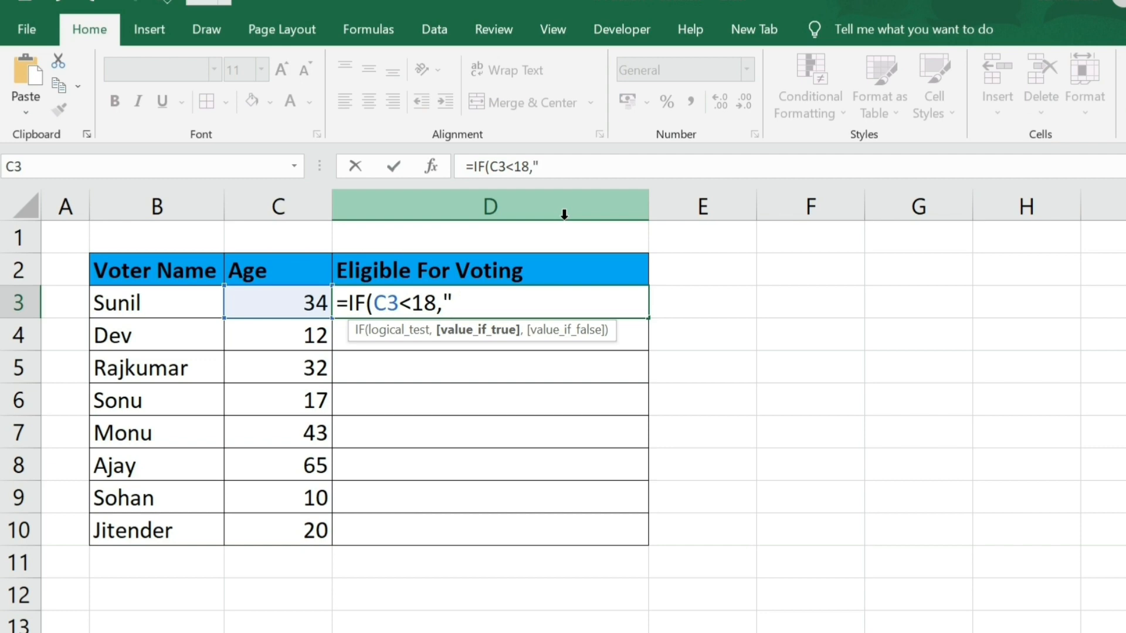
pyautogui.write('No",')
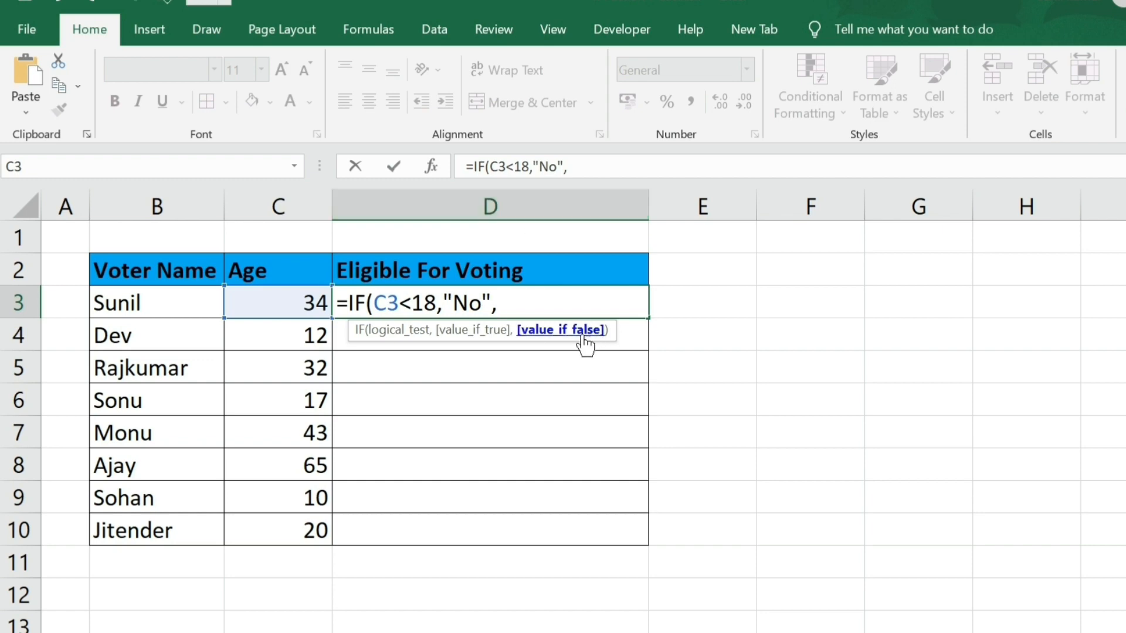
pyautogui.write('Yes')
pyautogui.press('BackSpace')
pyautogui.press('BackSpace')
pyautogui.press('BackSpace')
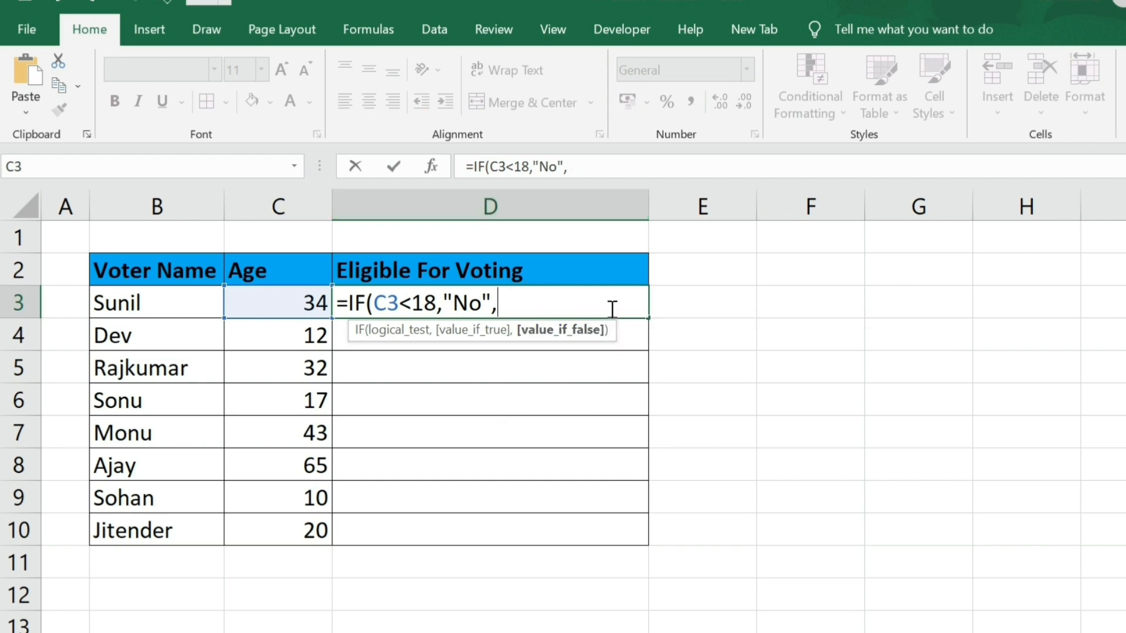
pyautogui.write('"Yes")')
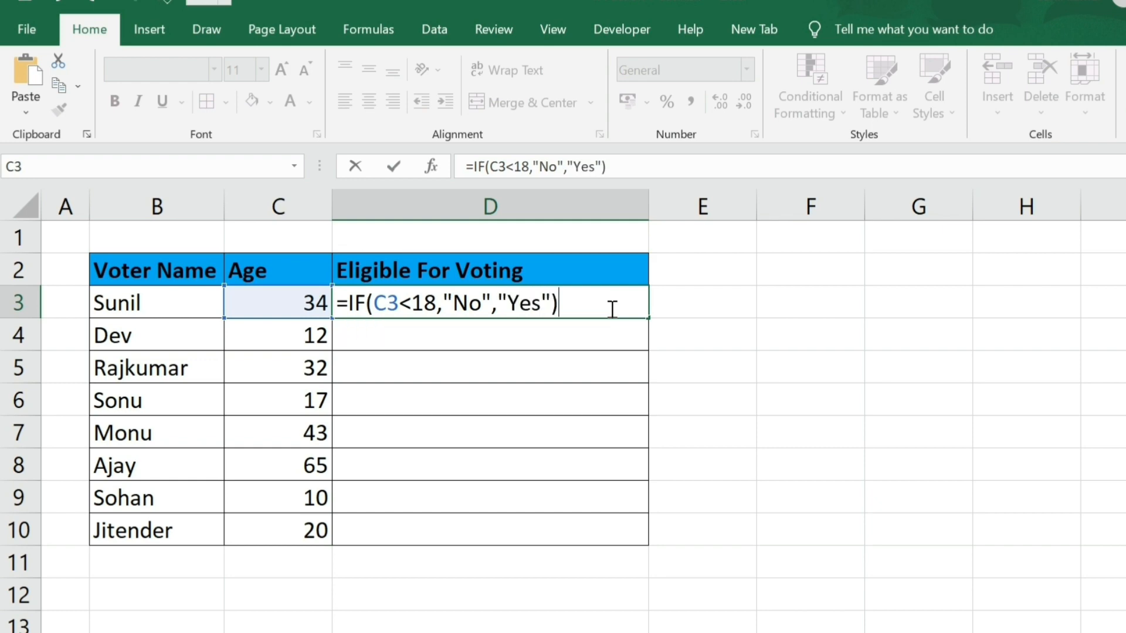
pyautogui.press('Return')
# Fill the voting eligibility formula from D3 down through D10 and check the results against the ages.
pyautogui.press('Up')
pyautogui.press('Left')
pyautogui.hotkey('ctrl', 'Down')
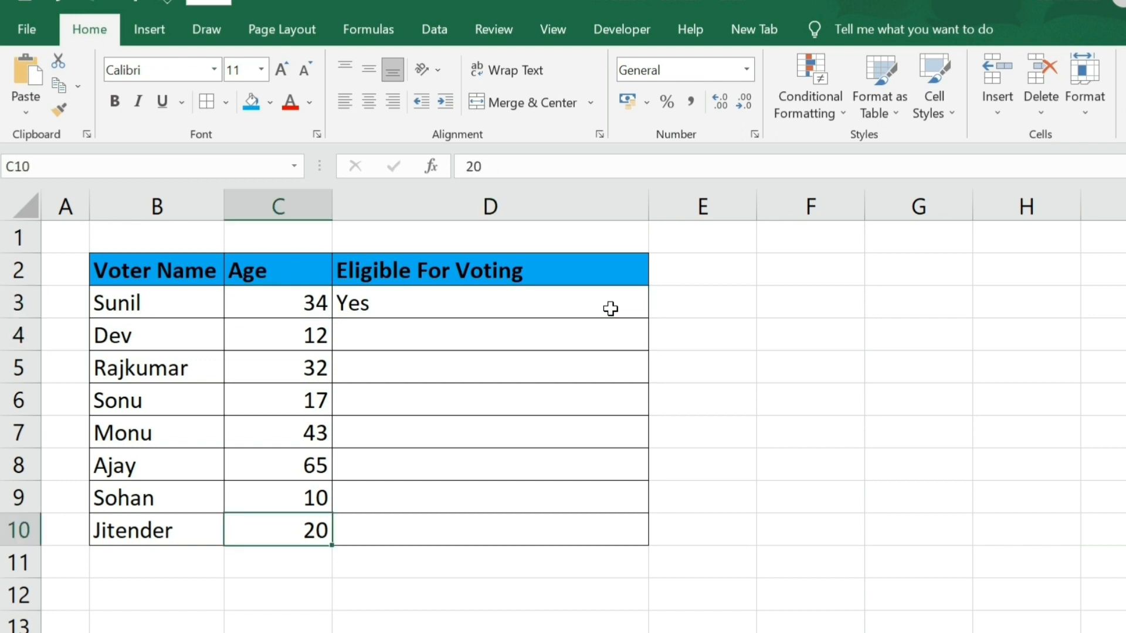
pyautogui.press('Right')
pyautogui.hotkey('ctrl', 'shift', 'Up')
pyautogui.hotkey('ctrl', 'd')
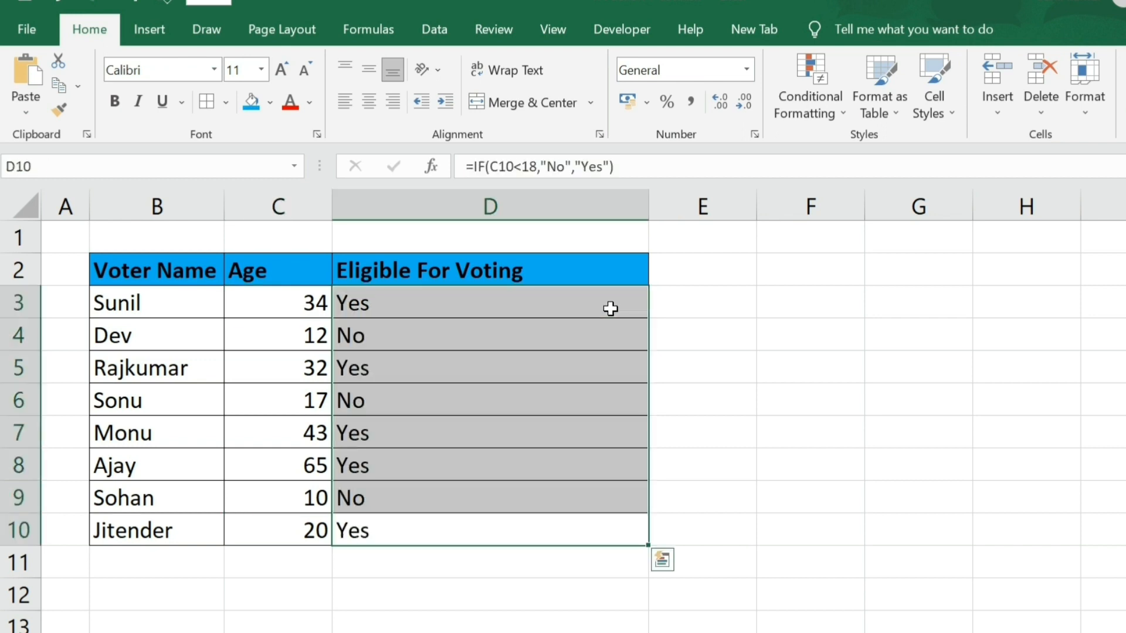
pyautogui.click(356, 315)
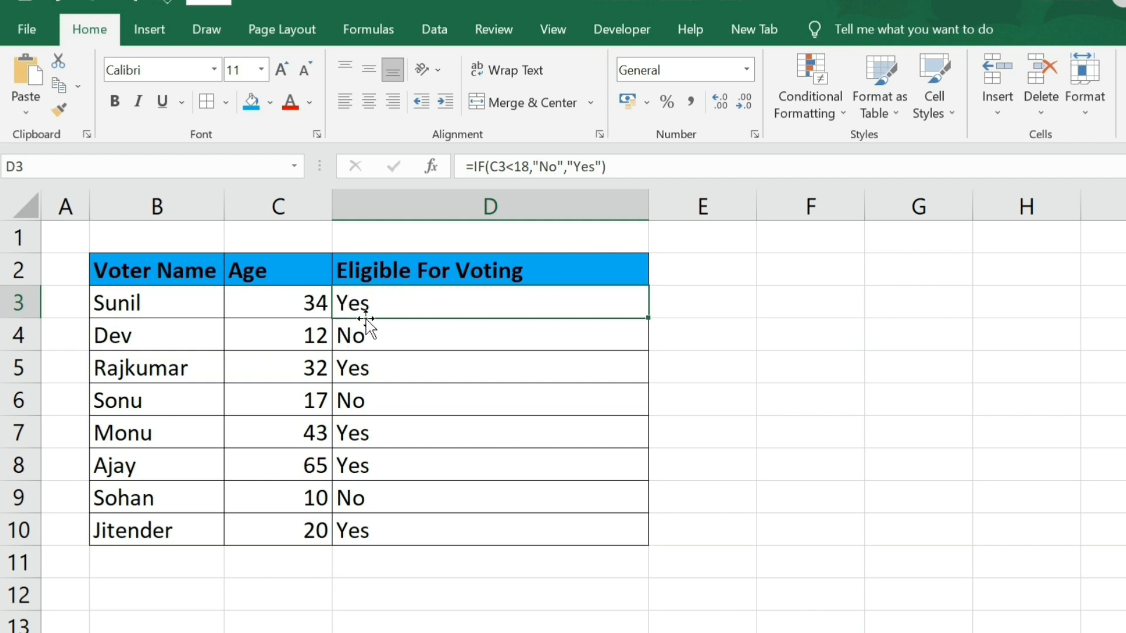
pyautogui.click(339, 404)
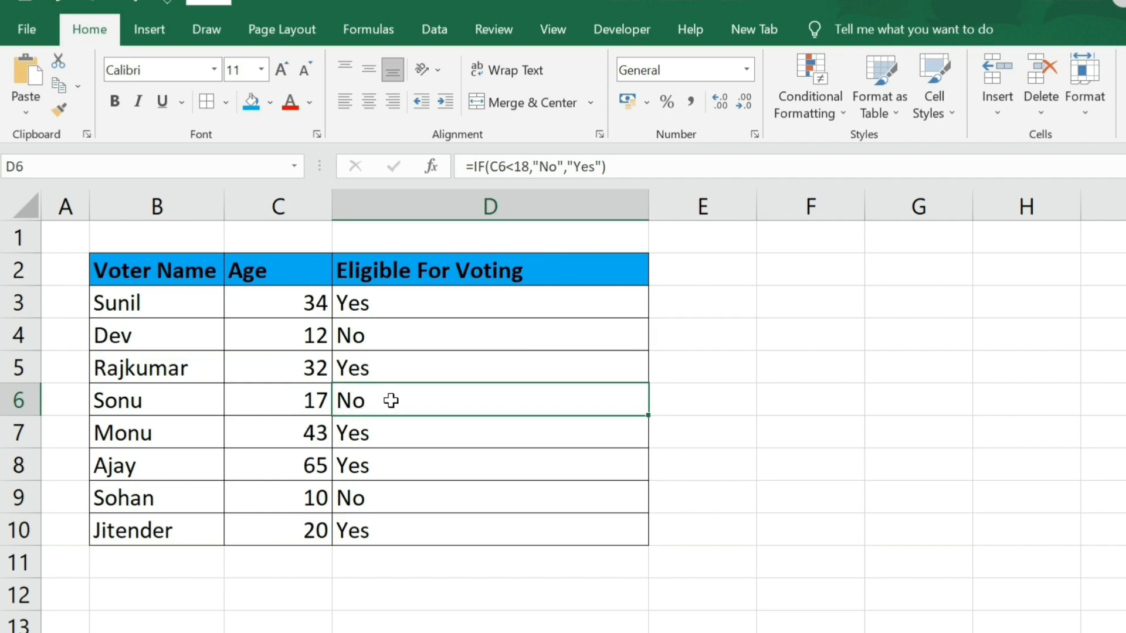
pyautogui.click(376, 495)
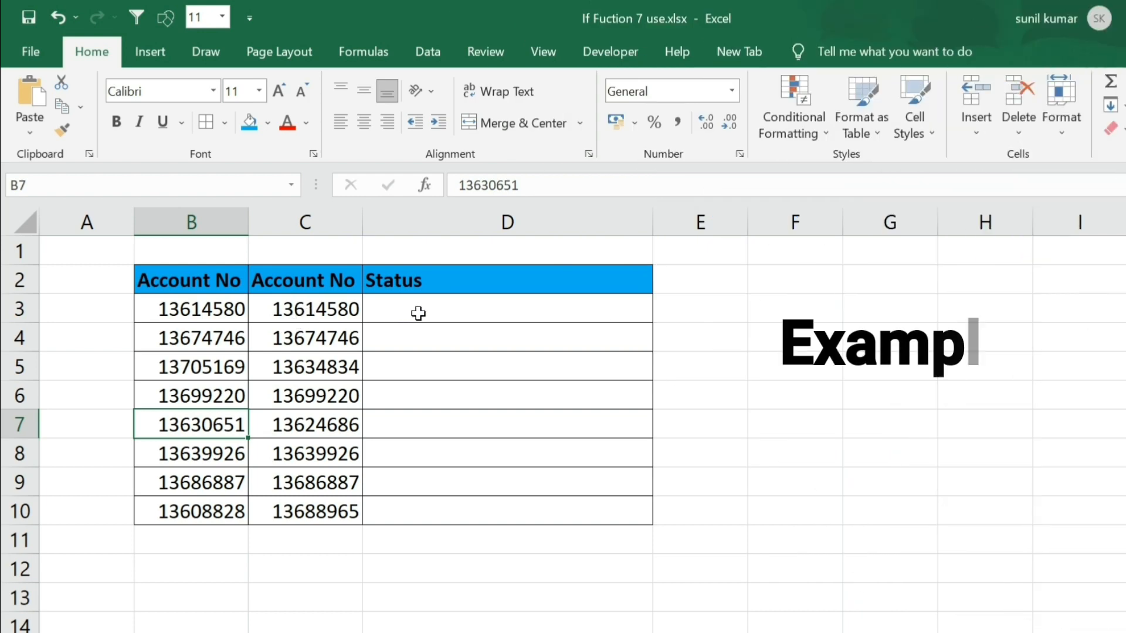
# Examine the two Account No columns and compare their entries in row 3 for the Status column.
pyautogui.click(417, 312)
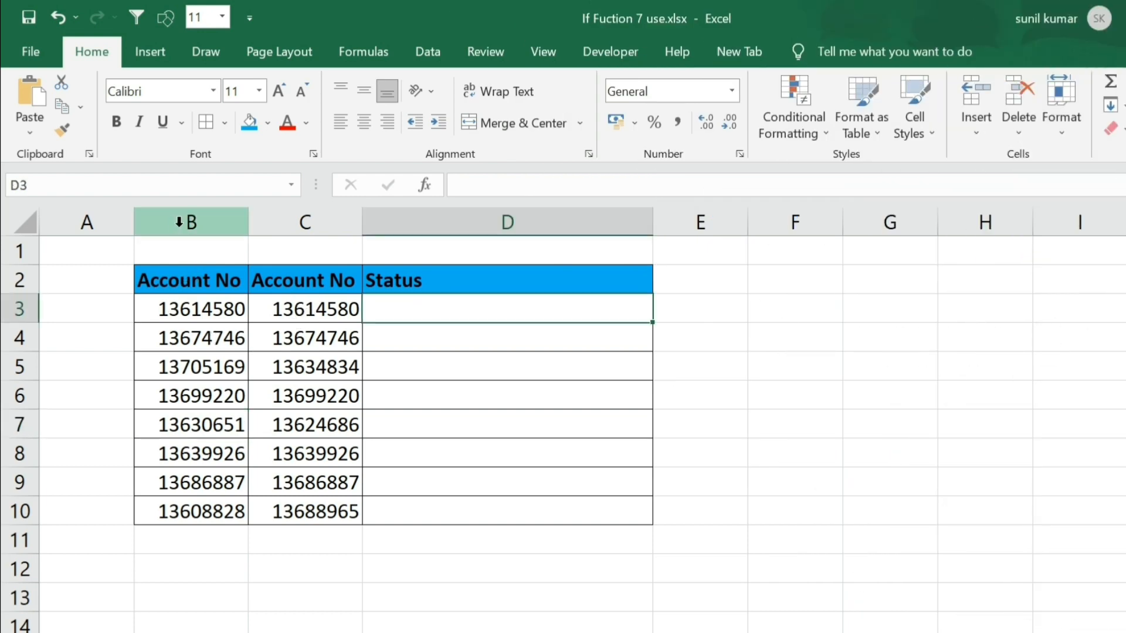
pyautogui.click(208, 310)
pyautogui.click(208, 250)
pyautogui.click(218, 304)
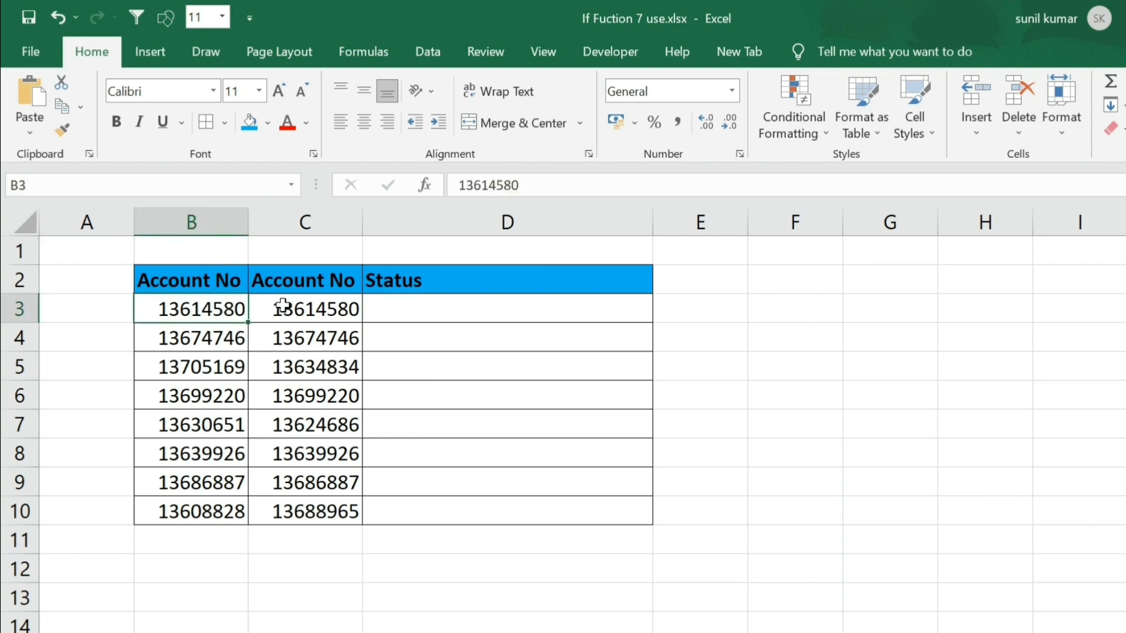
pyautogui.click(305, 223)
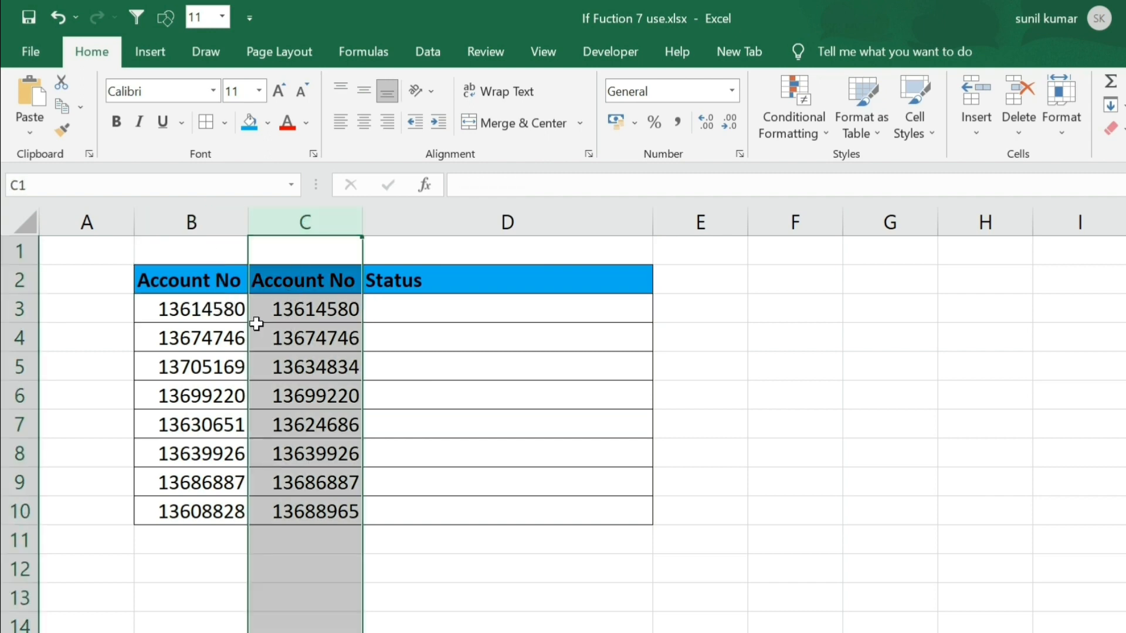
pyautogui.click(189, 305)
pyautogui.click(319, 306)
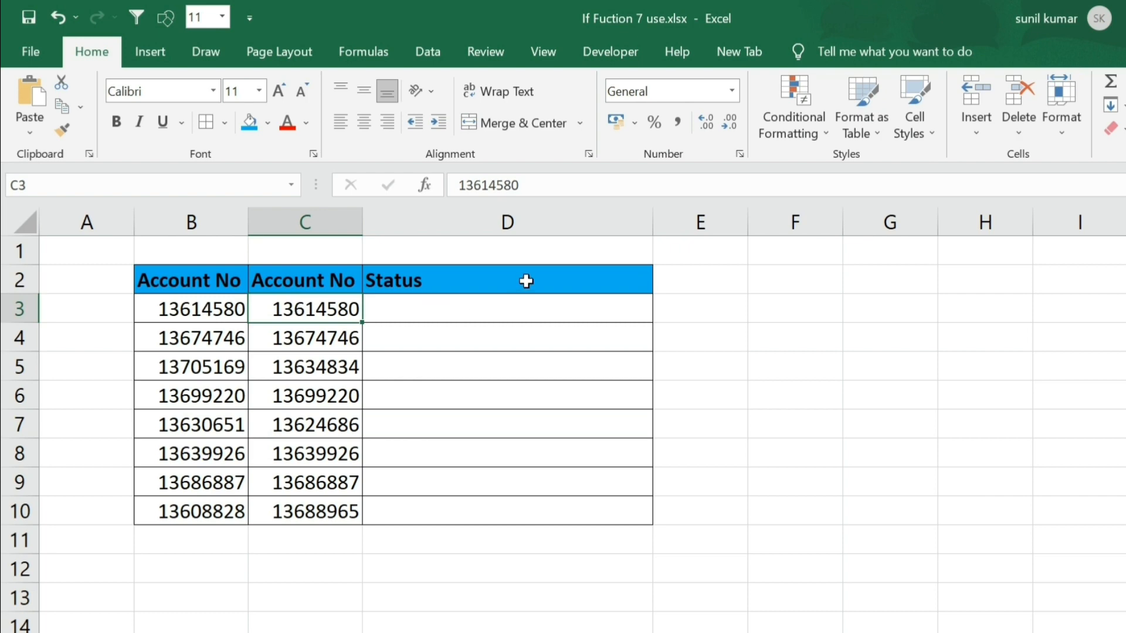
# Enter the formula =IF(B3=C3,"","NO") in cell D3 of the Status column.
pyautogui.press('Right')
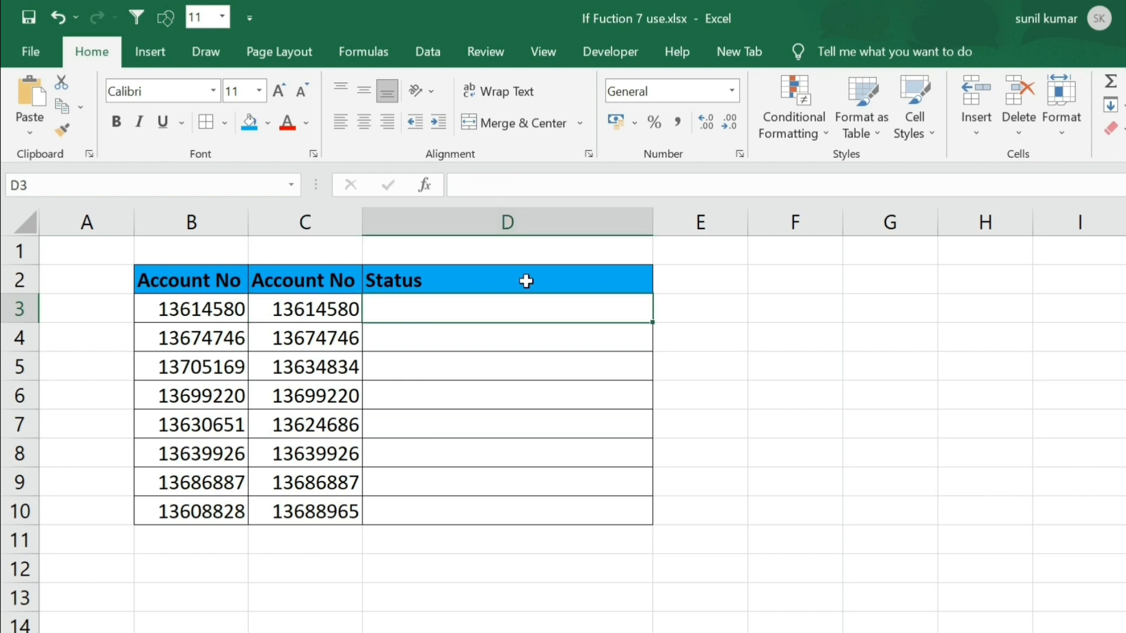
pyautogui.write('=if')
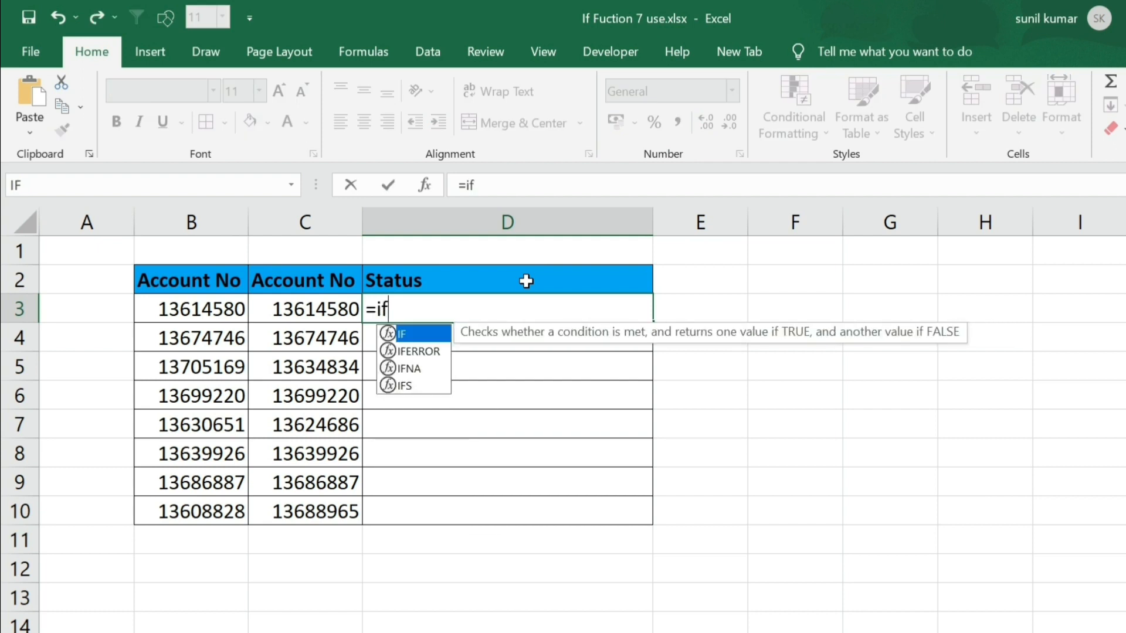
pyautogui.press('Tab')
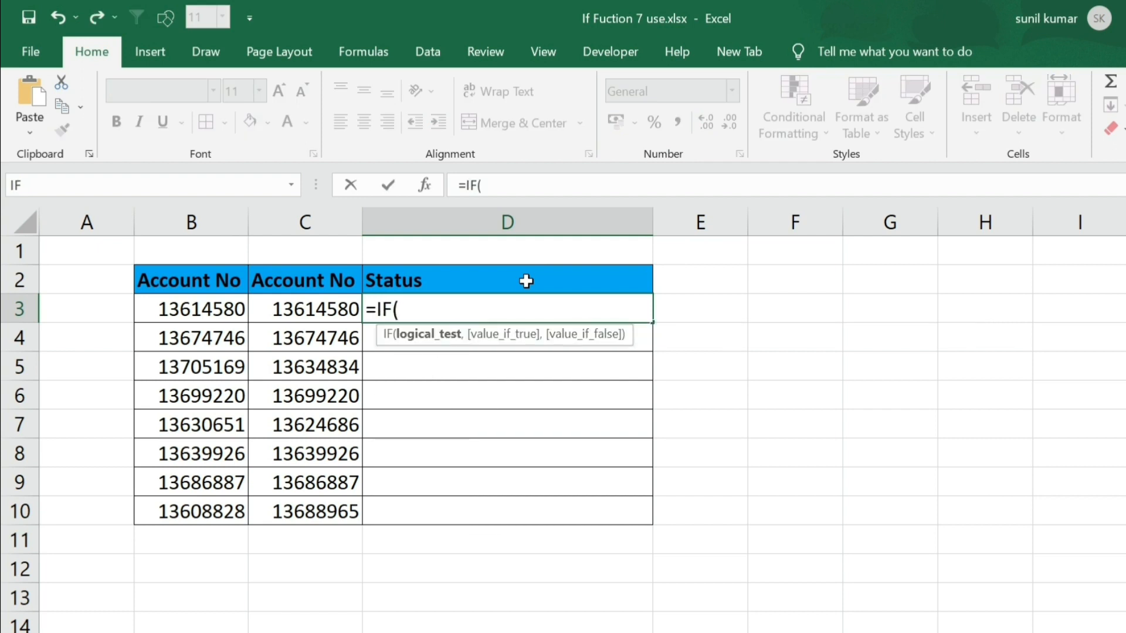
pyautogui.press('Left')
pyautogui.press('Left')
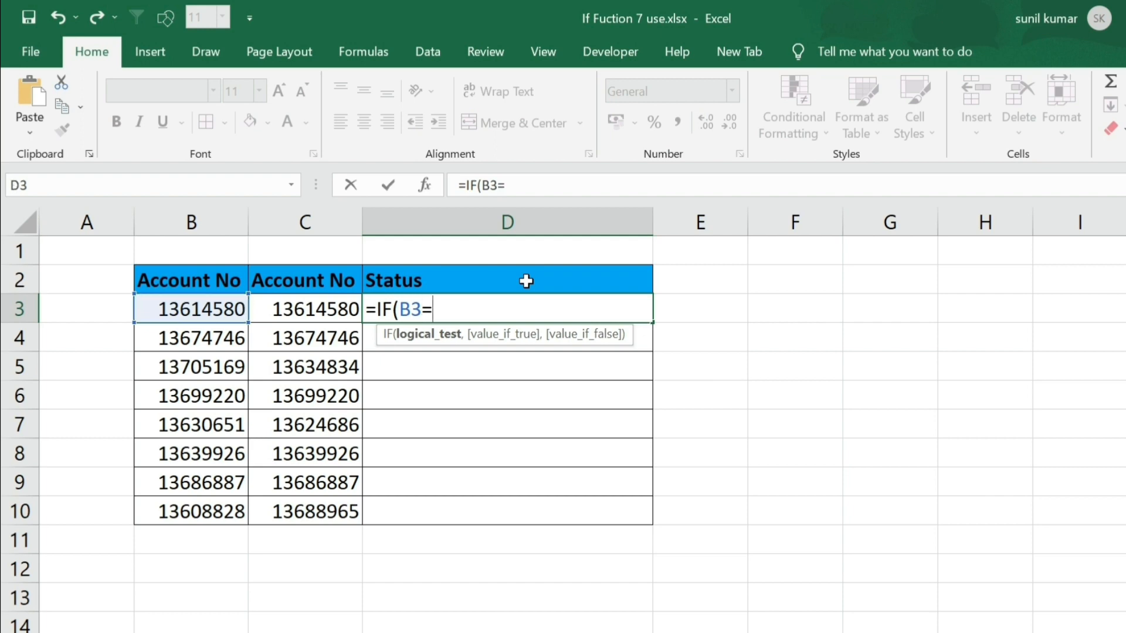
pyautogui.press('Left')
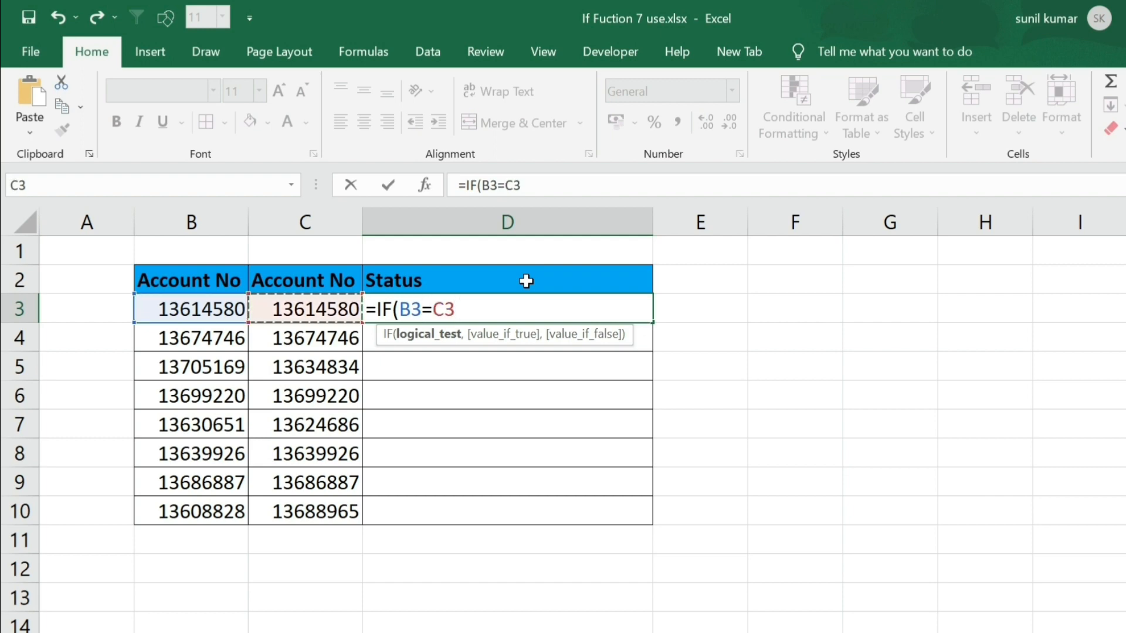
pyautogui.write(',')
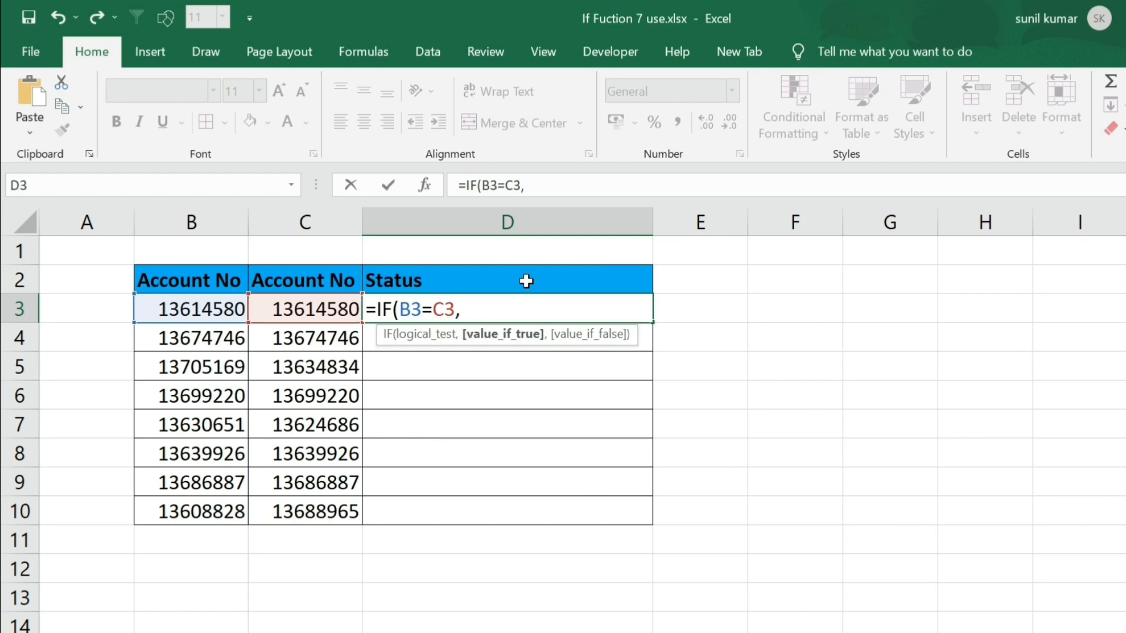
pyautogui.write('"",')
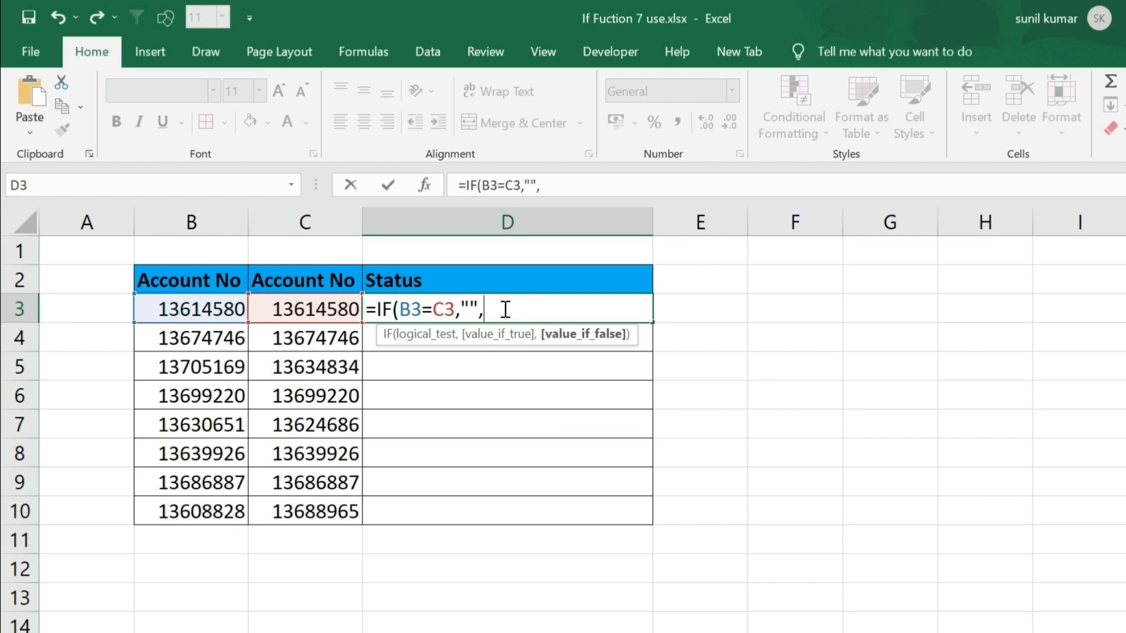
pyautogui.write('"NO")')
pyautogui.press('Return')
# Fill the account comparison formula from D3 down through D10 of the Status column.
pyautogui.press('Up')
pyautogui.press('Left')
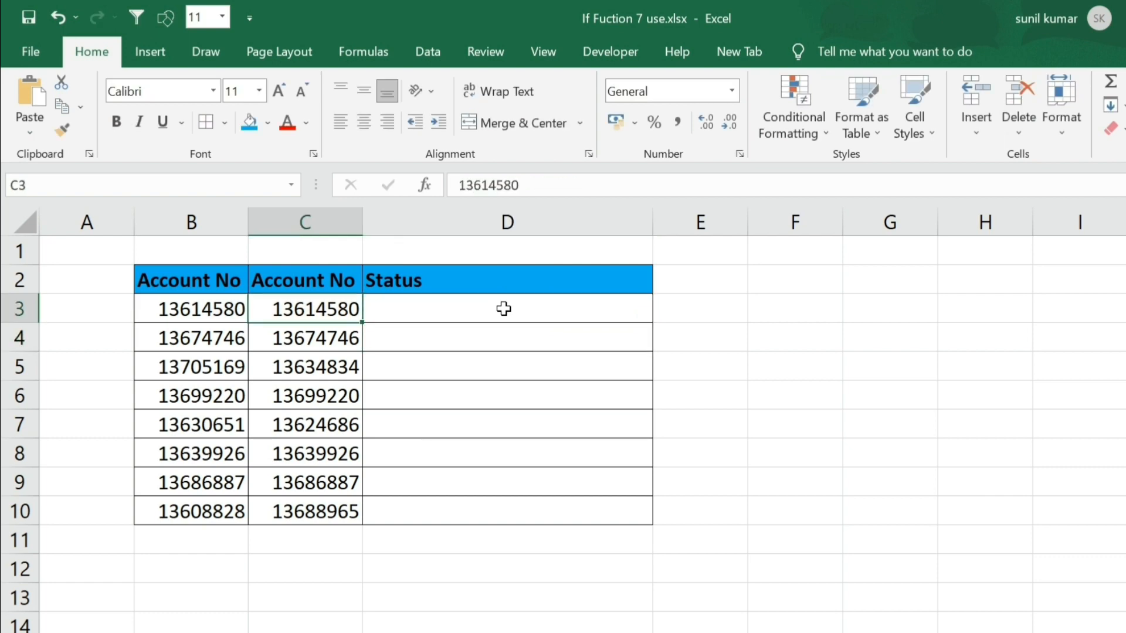
pyautogui.hotkey('ctrl', 'Down')
pyautogui.press('Right')
pyautogui.hotkey('shift', 'Up')
pyautogui.hotkey('shift', 'Up')
pyautogui.hotkey('shift', 'Up')
pyautogui.hotkey('shift', 'Up')
pyautogui.hotkey('shift', 'Up')
pyautogui.hotkey('shift', 'Up')
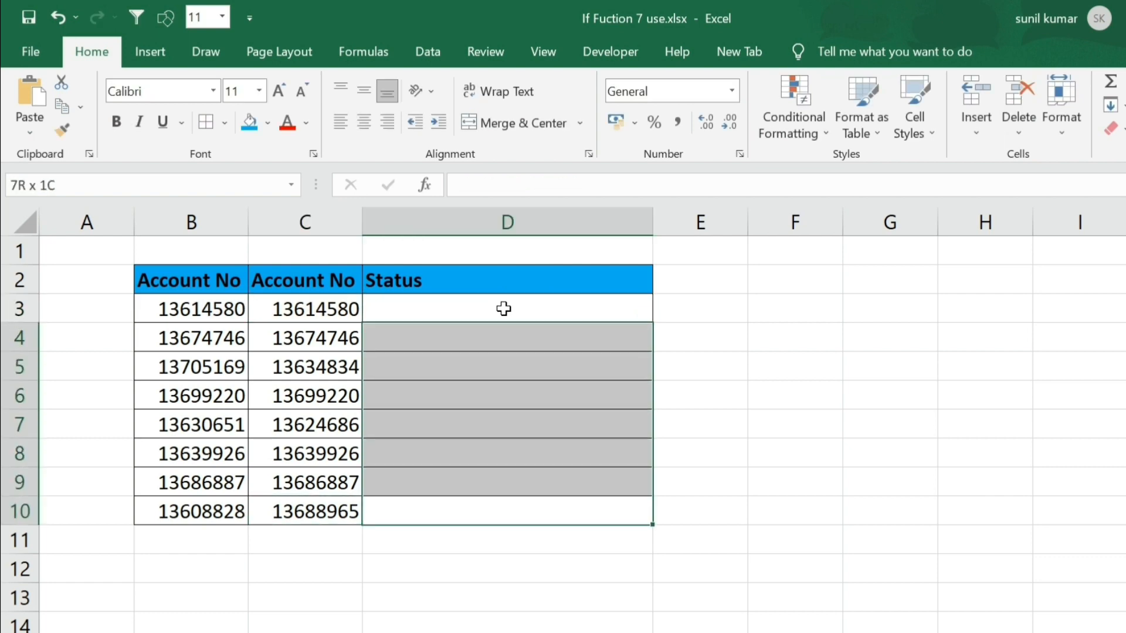
pyautogui.hotkey('shift', 'Up')
pyautogui.hotkey('ctrl', 'd')
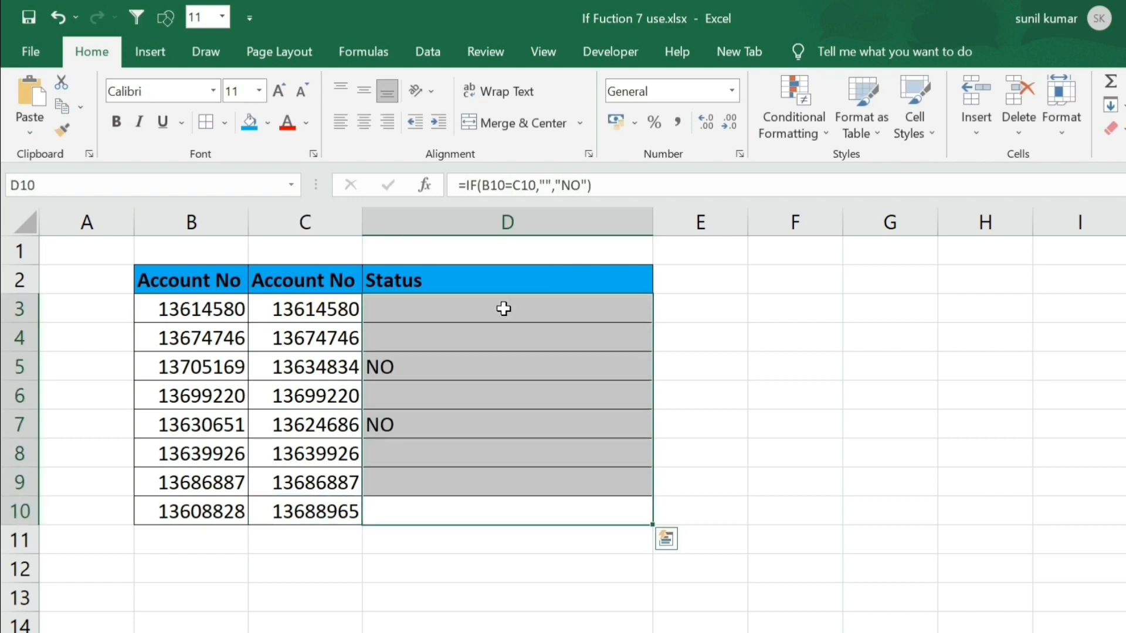
# Check the Status results row by row against the account numbers in columns B and C.
pyautogui.click(292, 373)
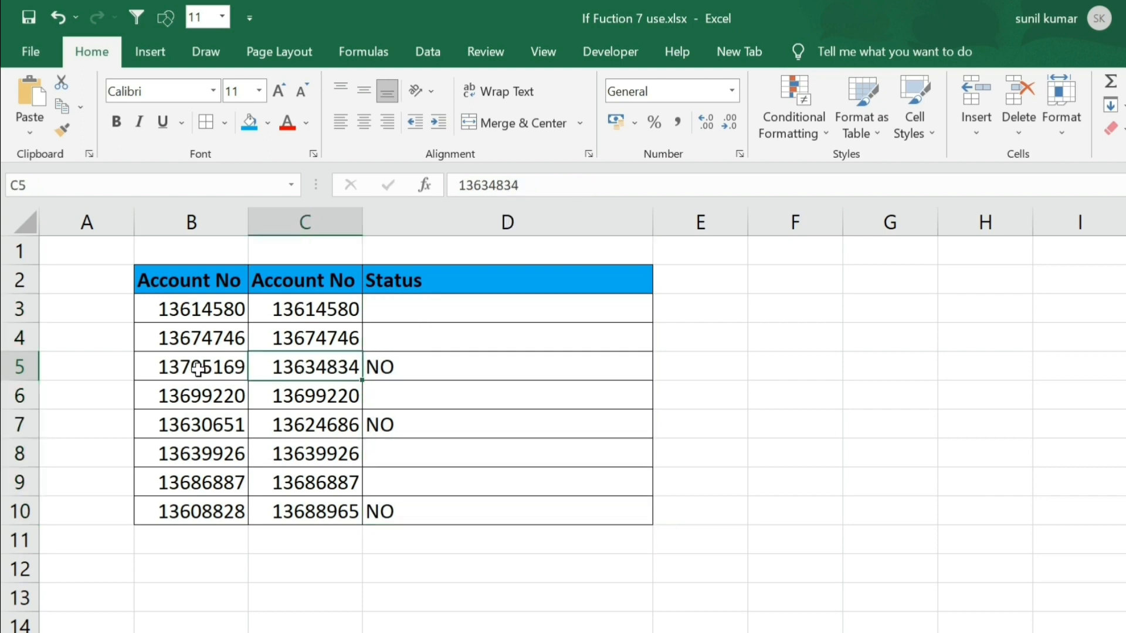
pyautogui.click(416, 369)
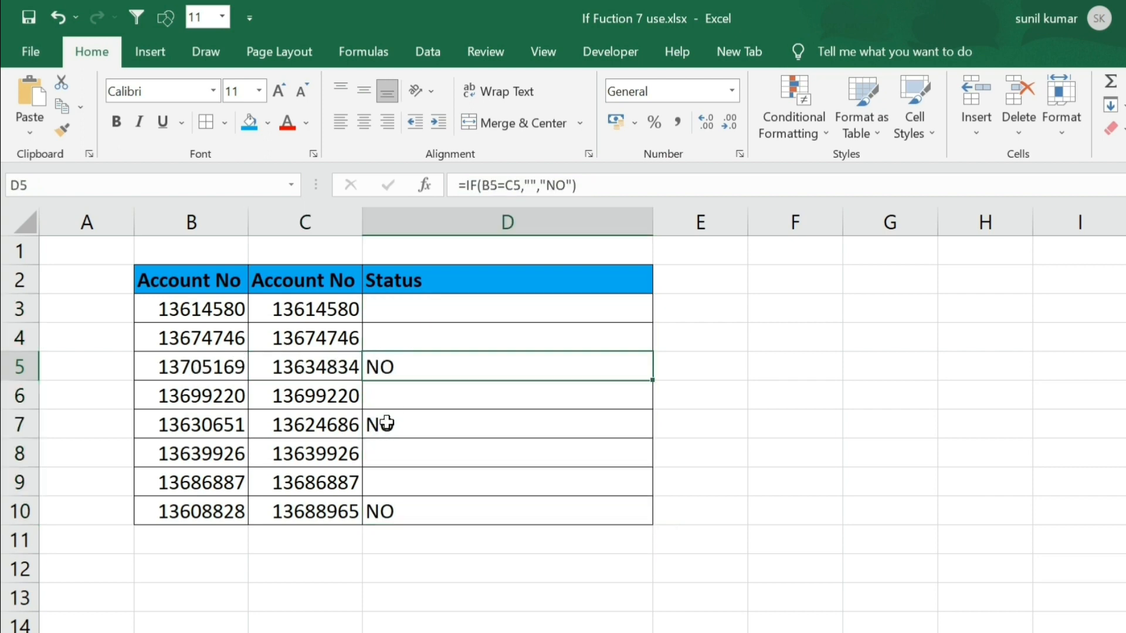
pyautogui.click(384, 425)
pyautogui.click(395, 512)
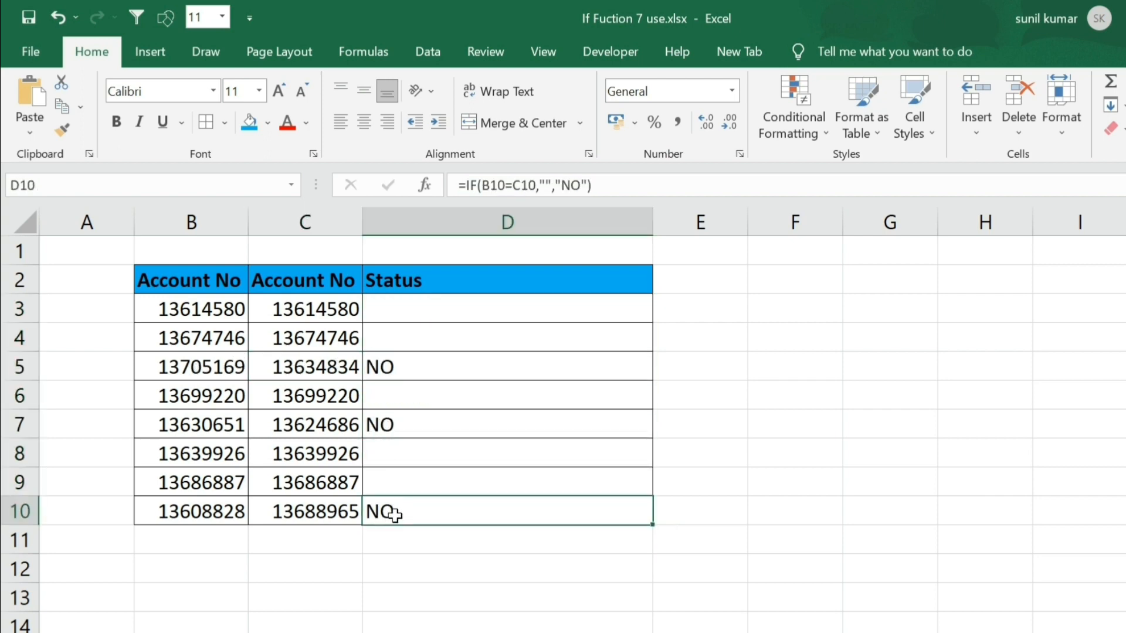
pyautogui.click(416, 314)
pyautogui.click(207, 310)
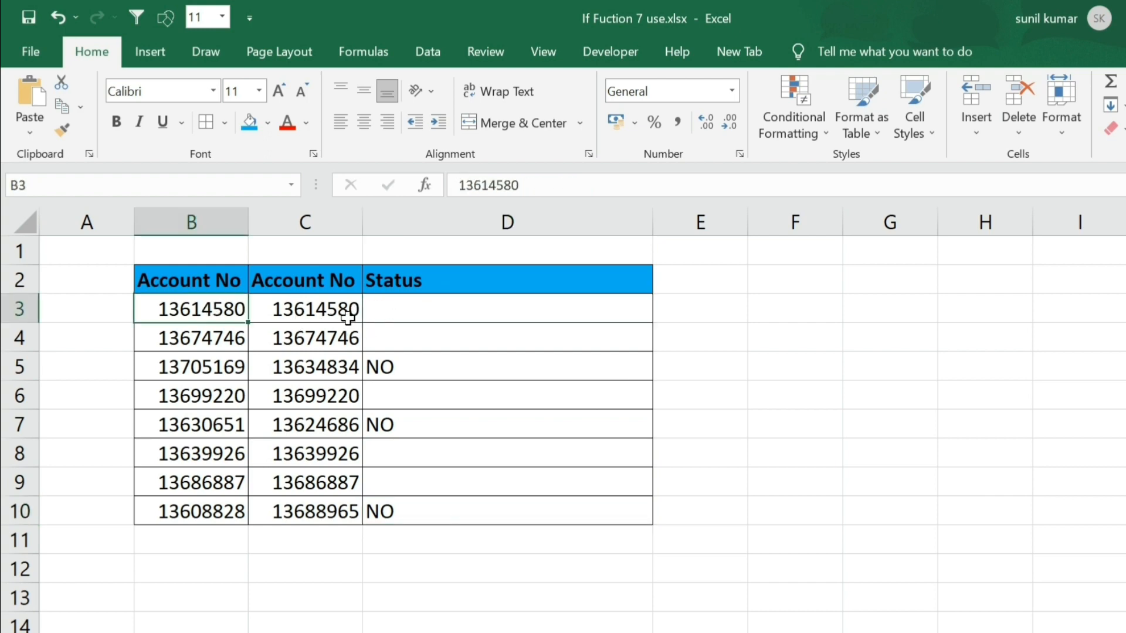
pyautogui.click(352, 309)
pyautogui.click(406, 306)
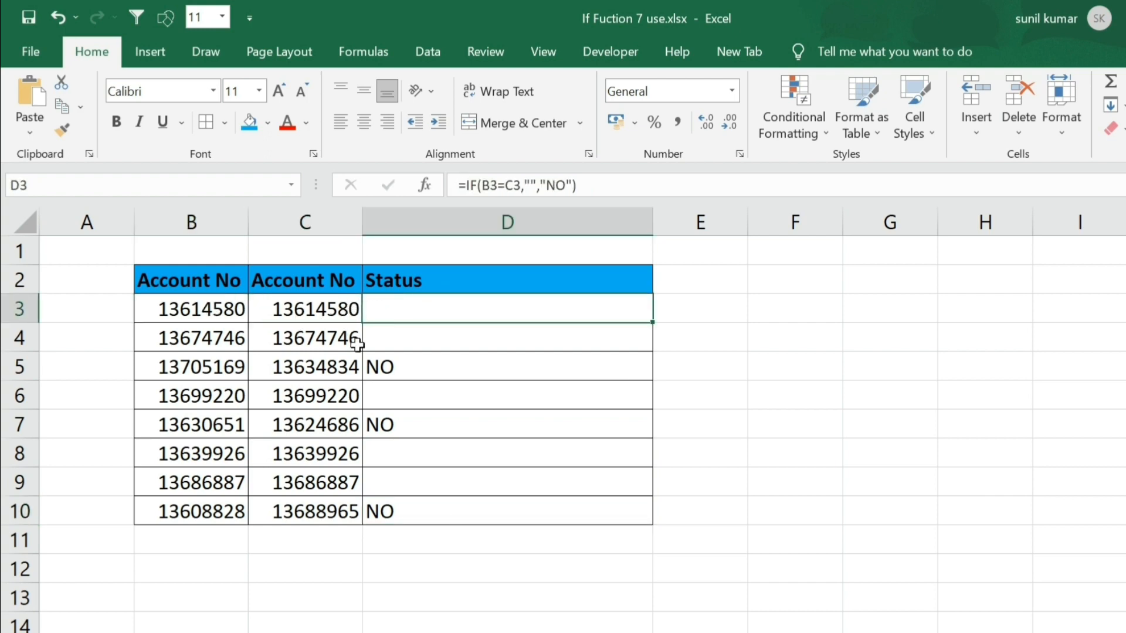
pyautogui.click(222, 339)
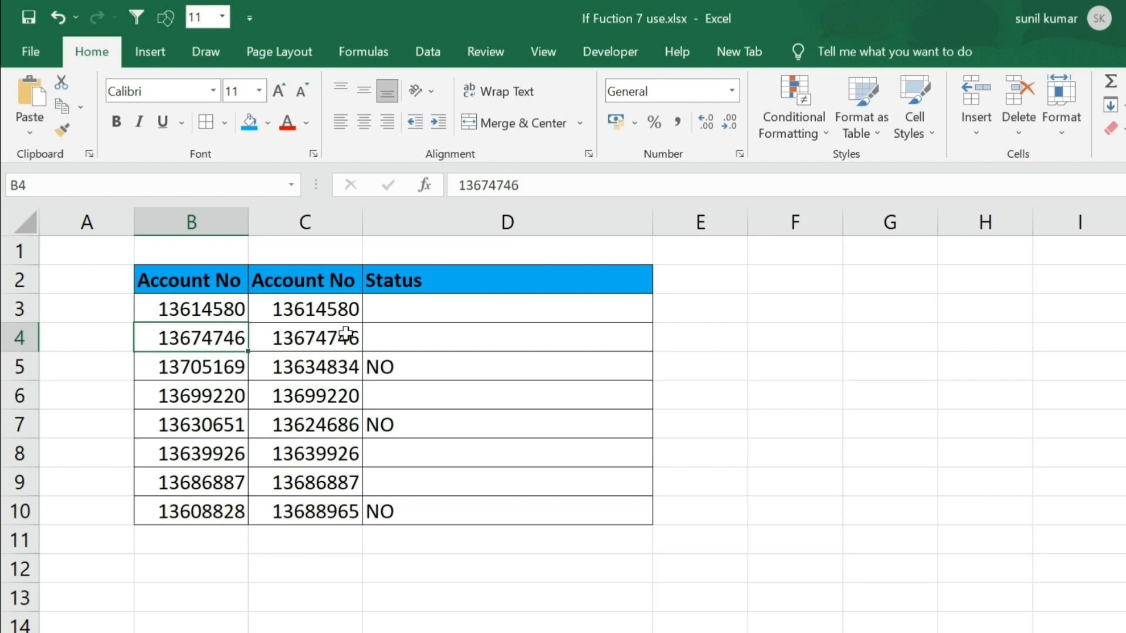
pyautogui.click(400, 337)
pyautogui.click(223, 369)
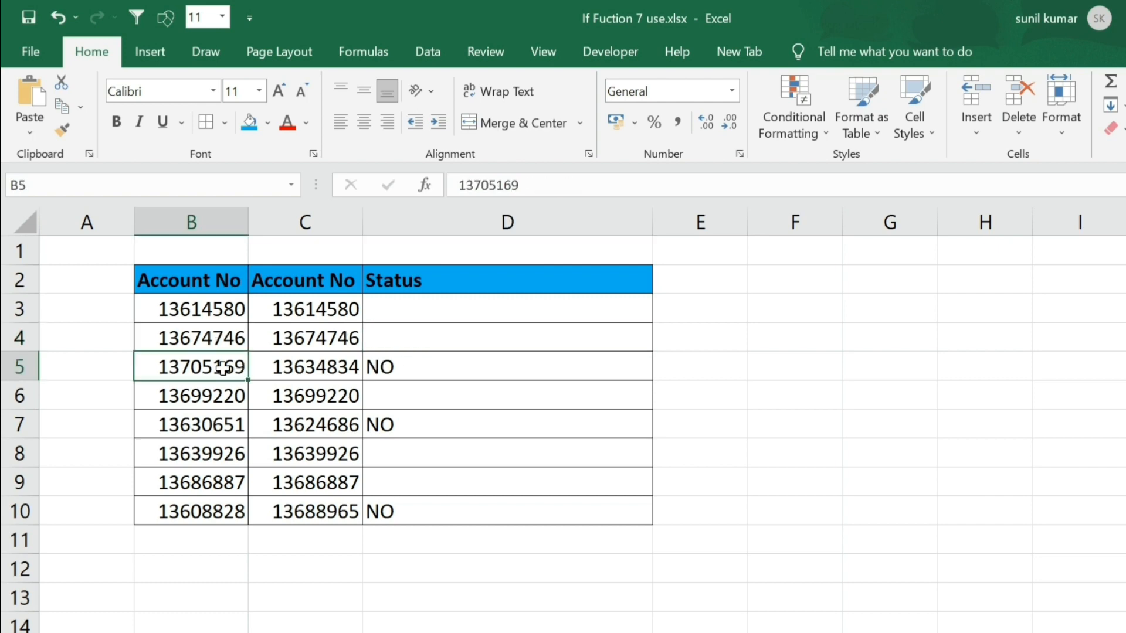
pyautogui.click(453, 364)
pyautogui.click(413, 422)
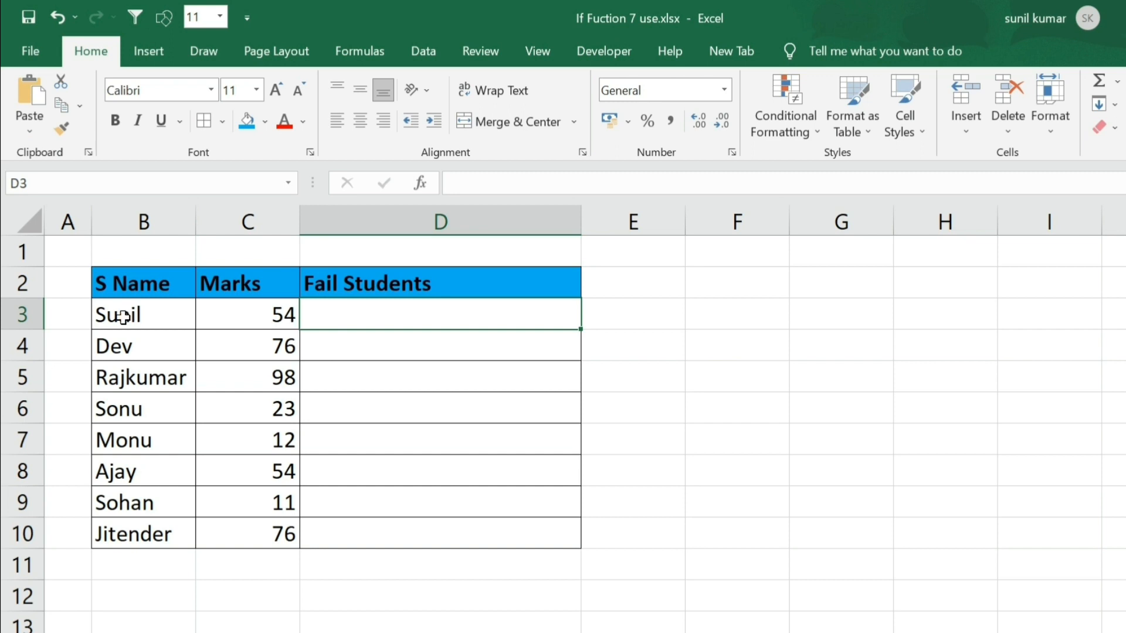
# Enter the formula =IF(C3<40,B3,"") in cell D3 of the Fail Students column.
pyautogui.click(412, 351)
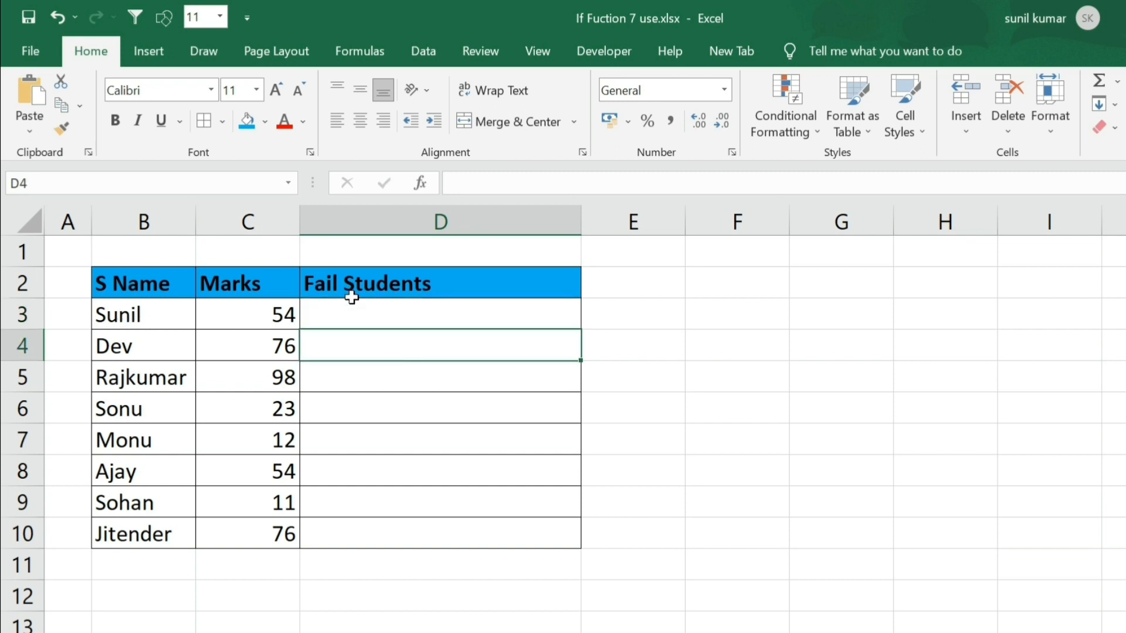
pyautogui.click(334, 312)
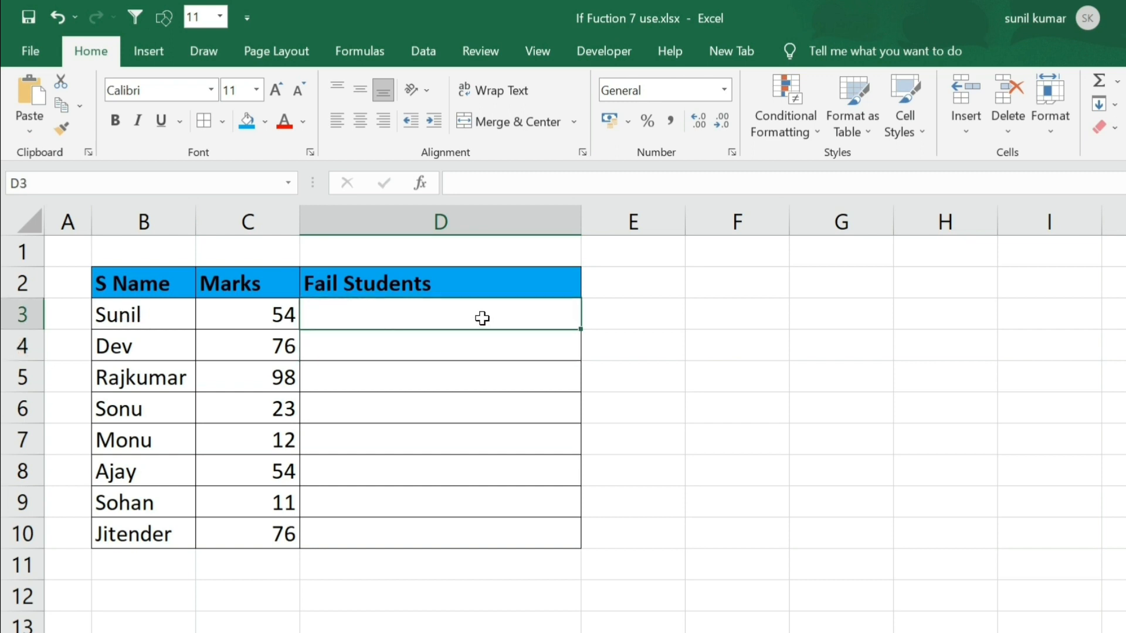
pyautogui.write('=if(')
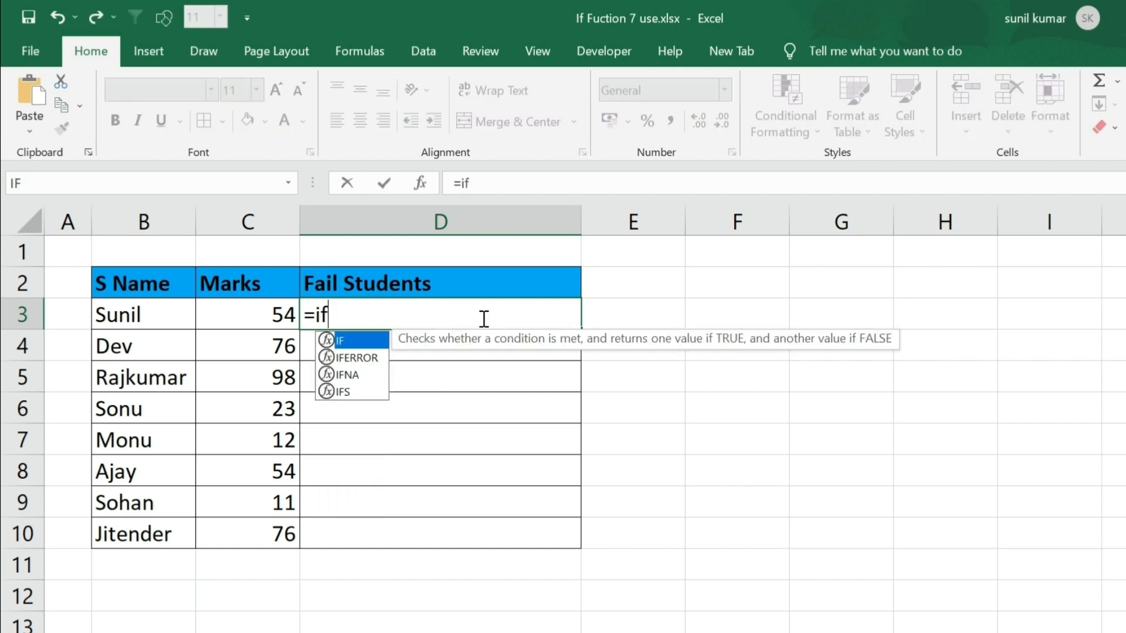
pyautogui.click(268, 316)
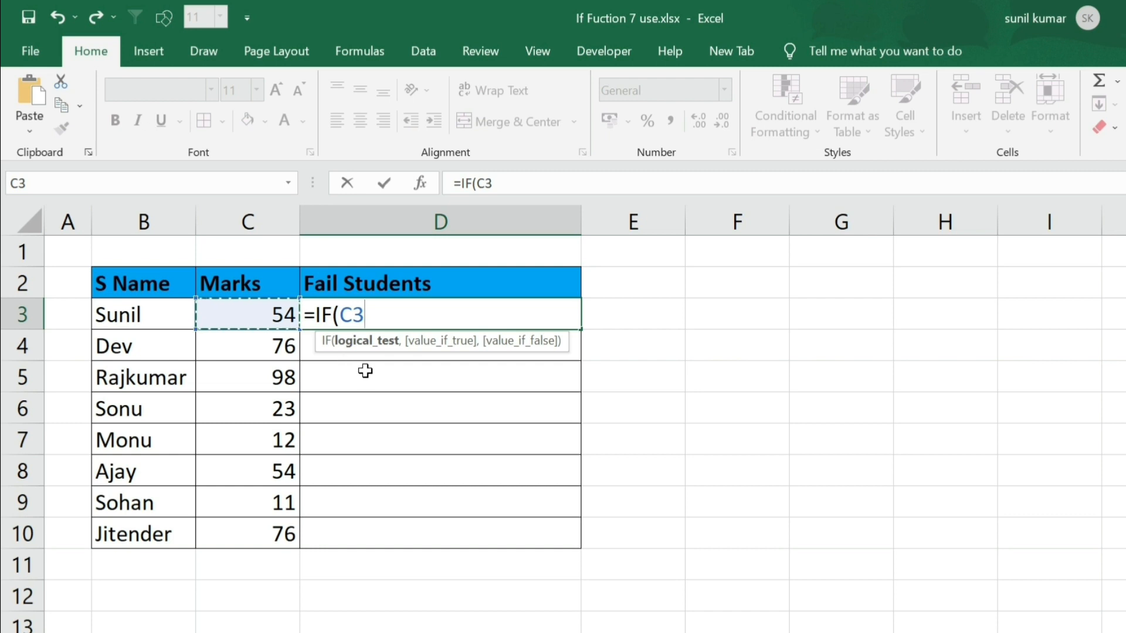
pyautogui.write('<')
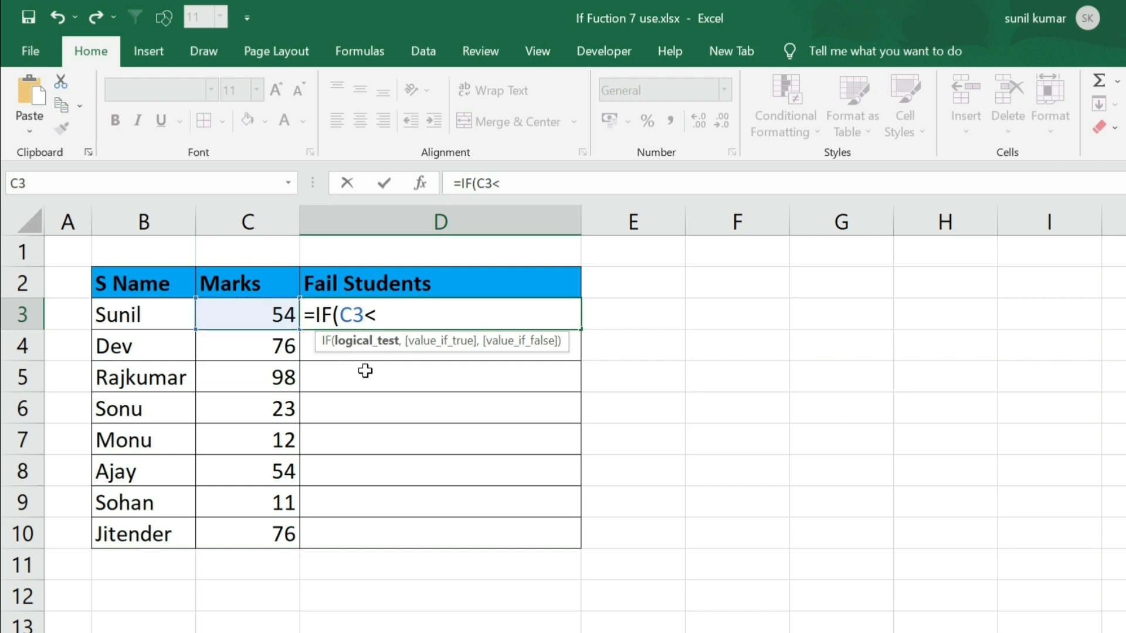
pyautogui.write('40,')
pyautogui.click(148, 308)
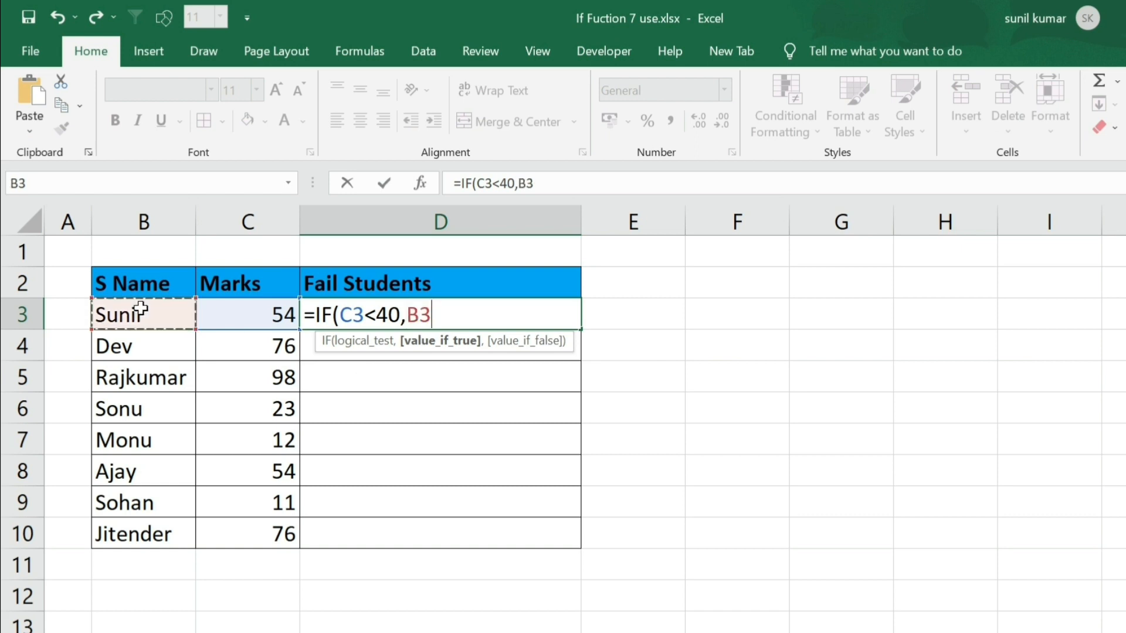
pyautogui.write(',')
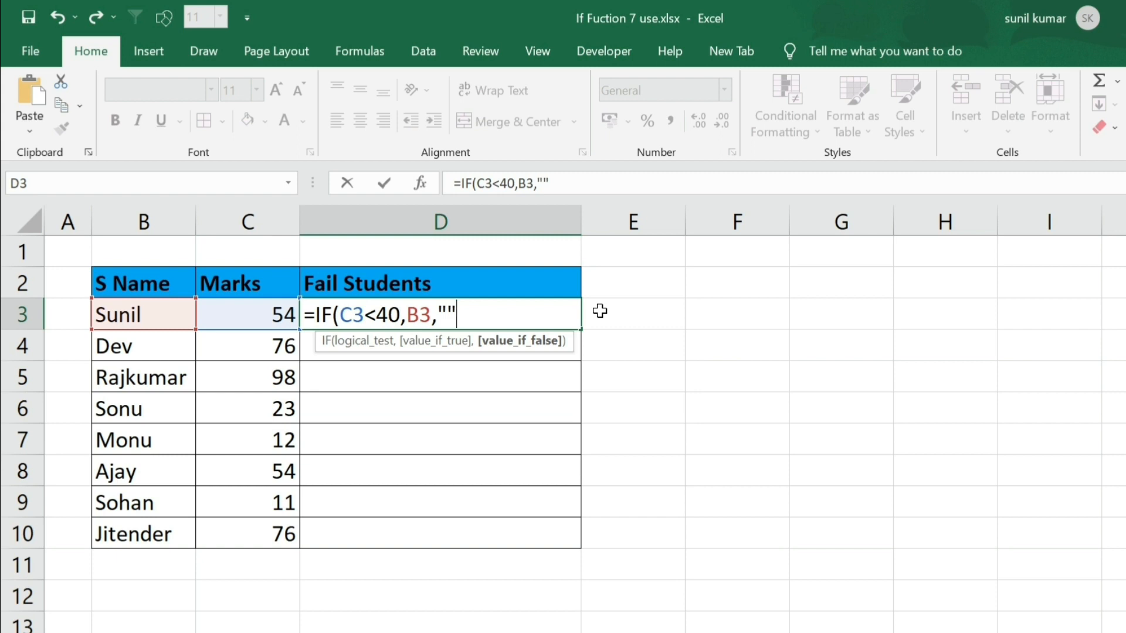
pyautogui.press('Return')
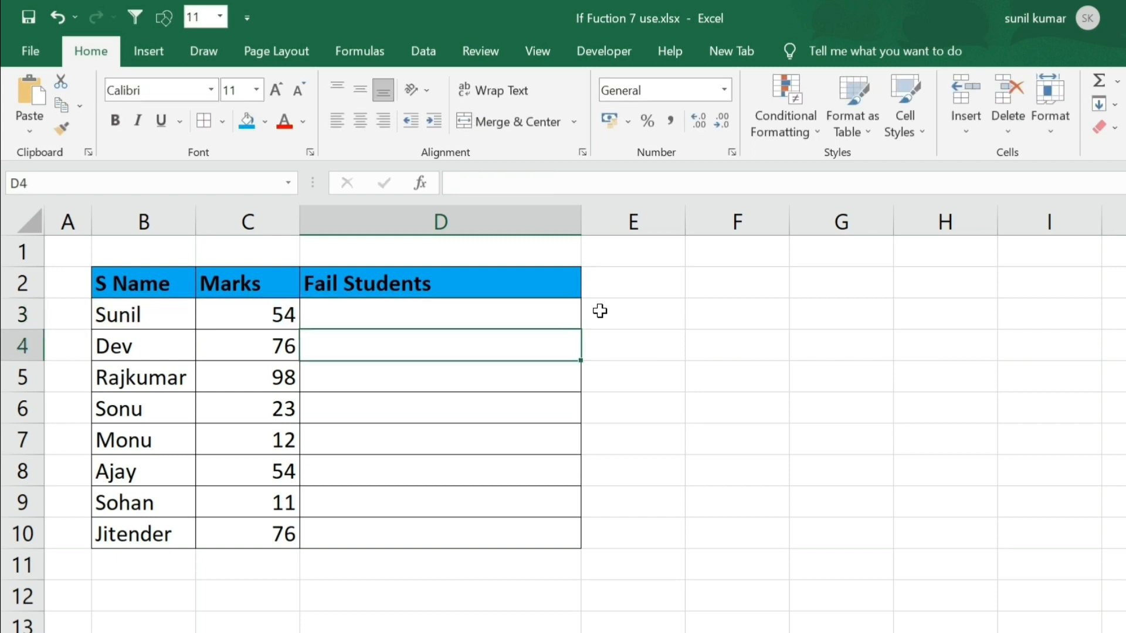
# Fill the Fail Students formula from D3 down through D10 and check the returned names against the marks.
pyautogui.press('Up')
pyautogui.press('Left')
pyautogui.hotkey('ctrl', 'Down')
pyautogui.press('Right')
pyautogui.hotkey('ctrl', 'shift', 'Up')
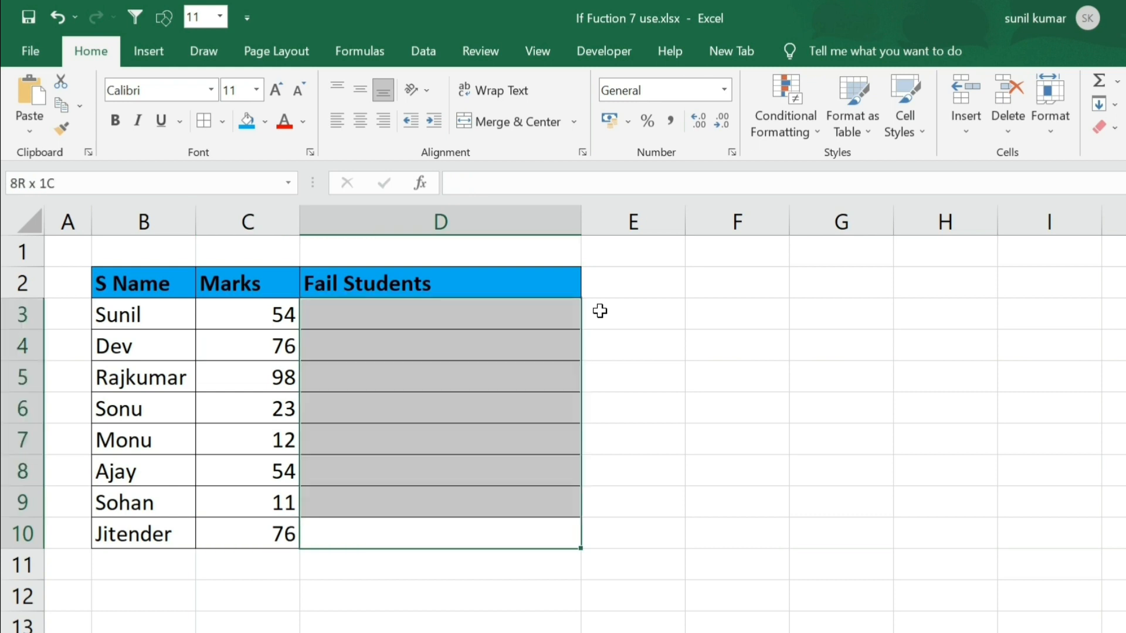
pyautogui.hotkey('ctrl', 'd')
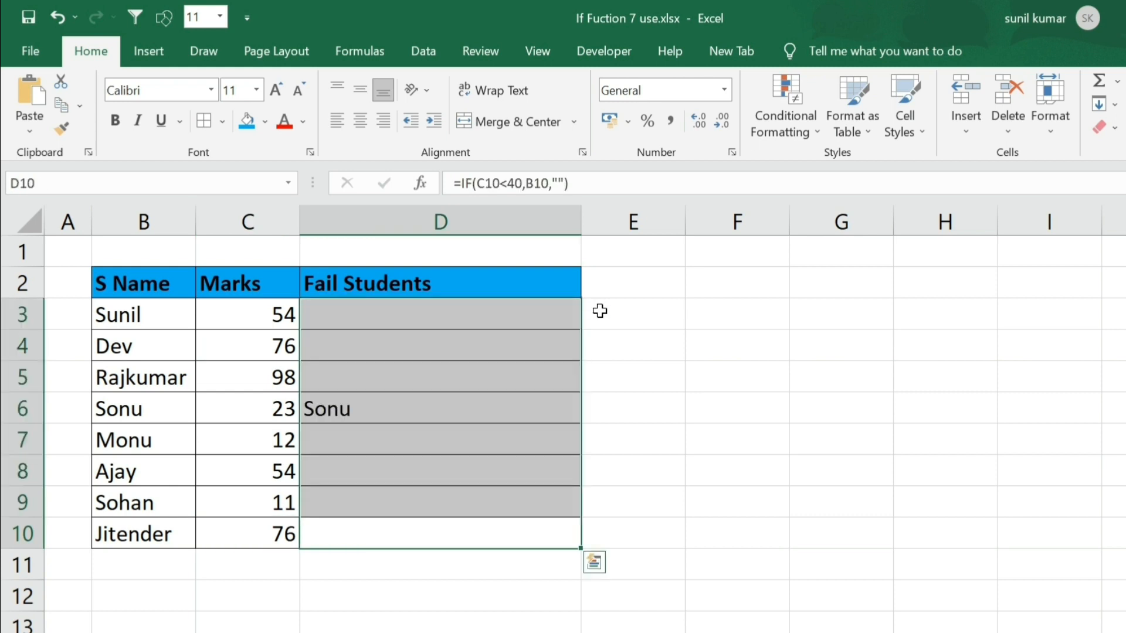
pyautogui.click(355, 408)
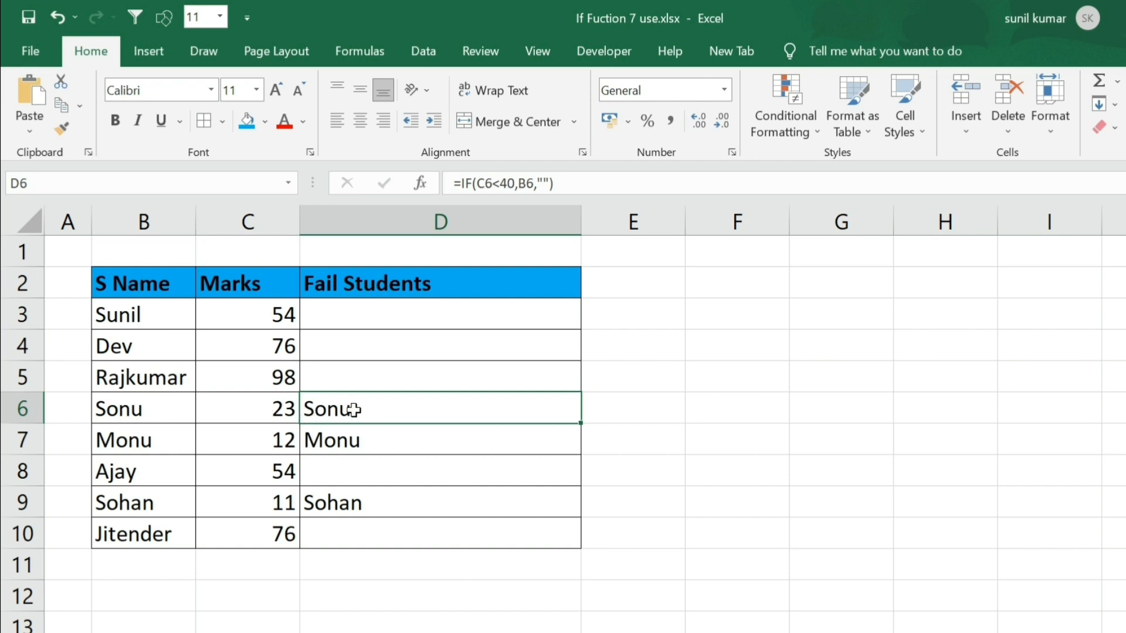
pyautogui.click(355, 443)
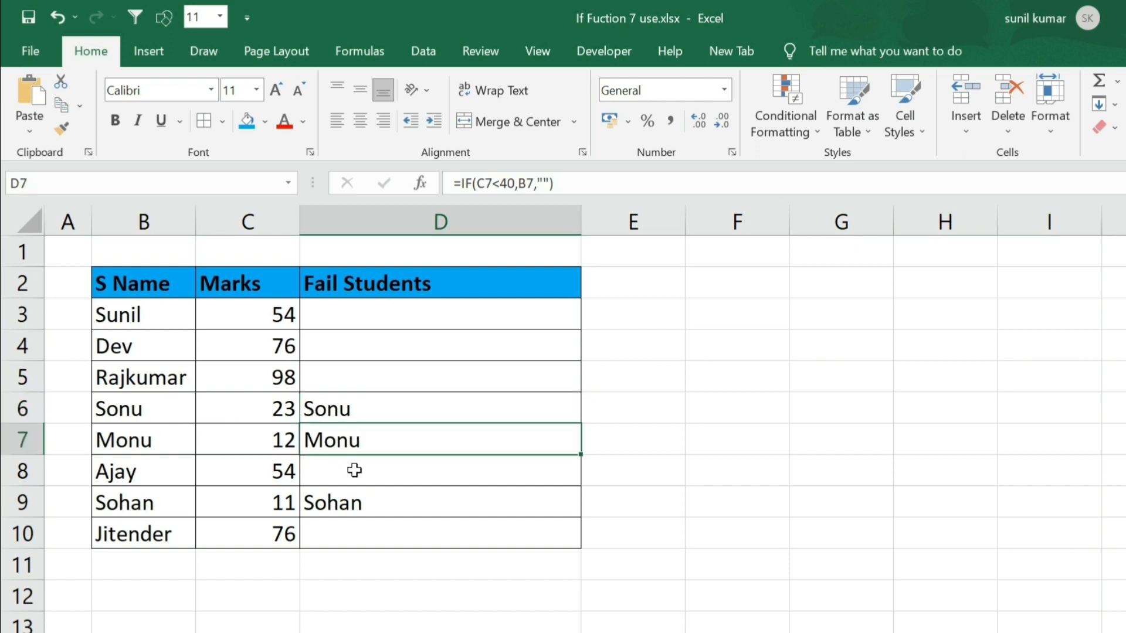
pyautogui.click(351, 505)
pyautogui.click(249, 501)
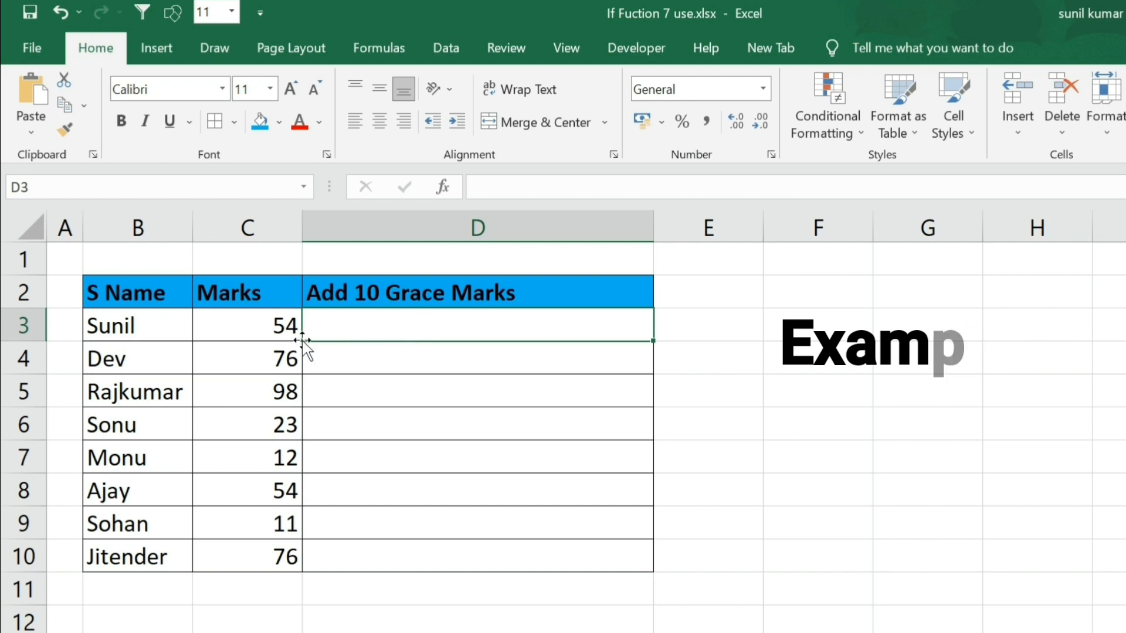
# Examine the student names and the marks in C3:C10, and go to the first cell under Add 10 Grace Marks.
pyautogui.click(113, 292)
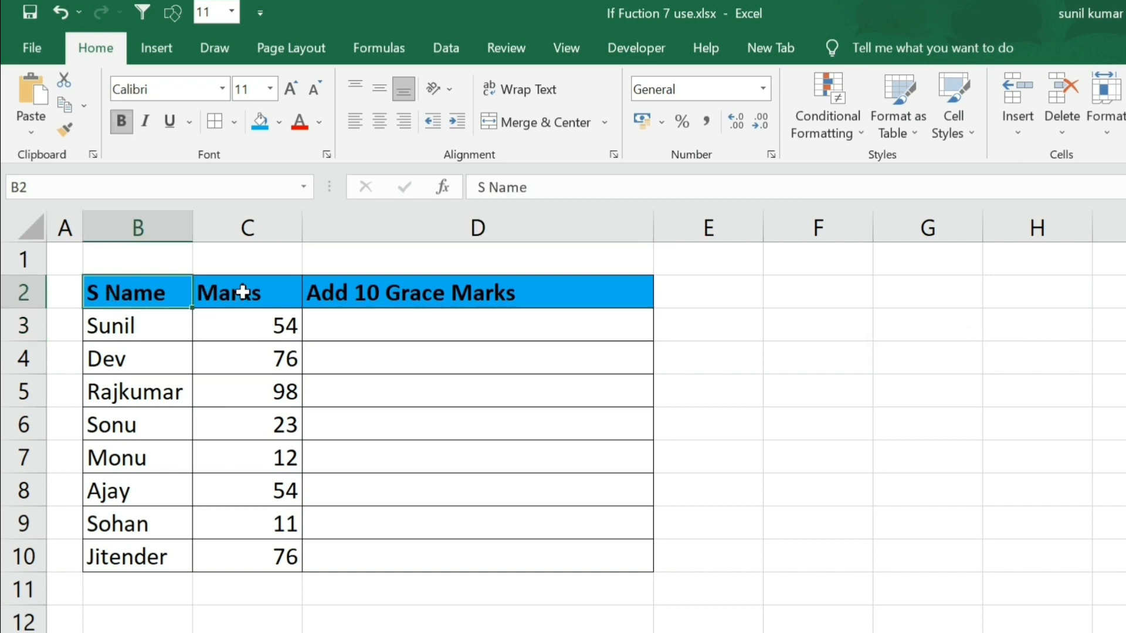
pyautogui.click(244, 326)
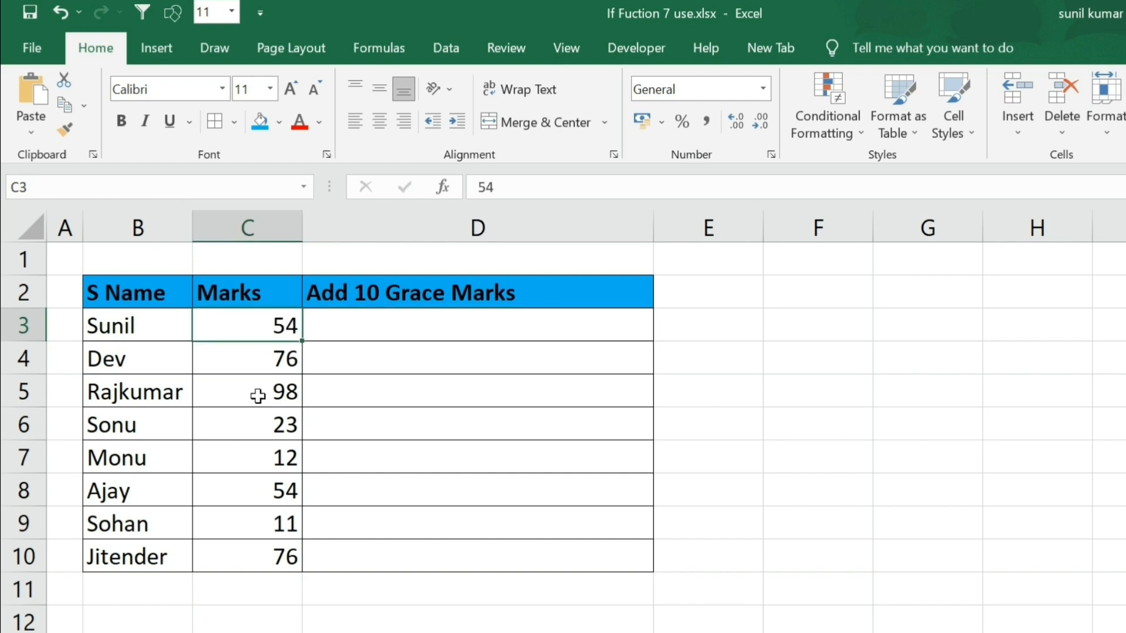
pyautogui.moveTo(258, 396); pyautogui.dragTo(276, 535)
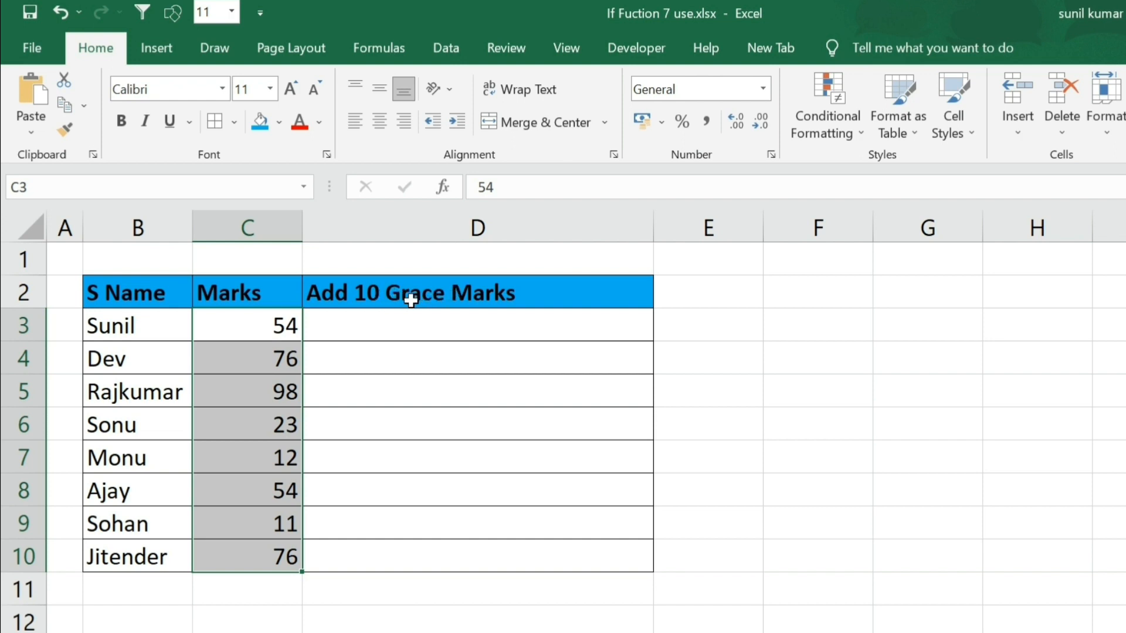
pyautogui.click(351, 330)
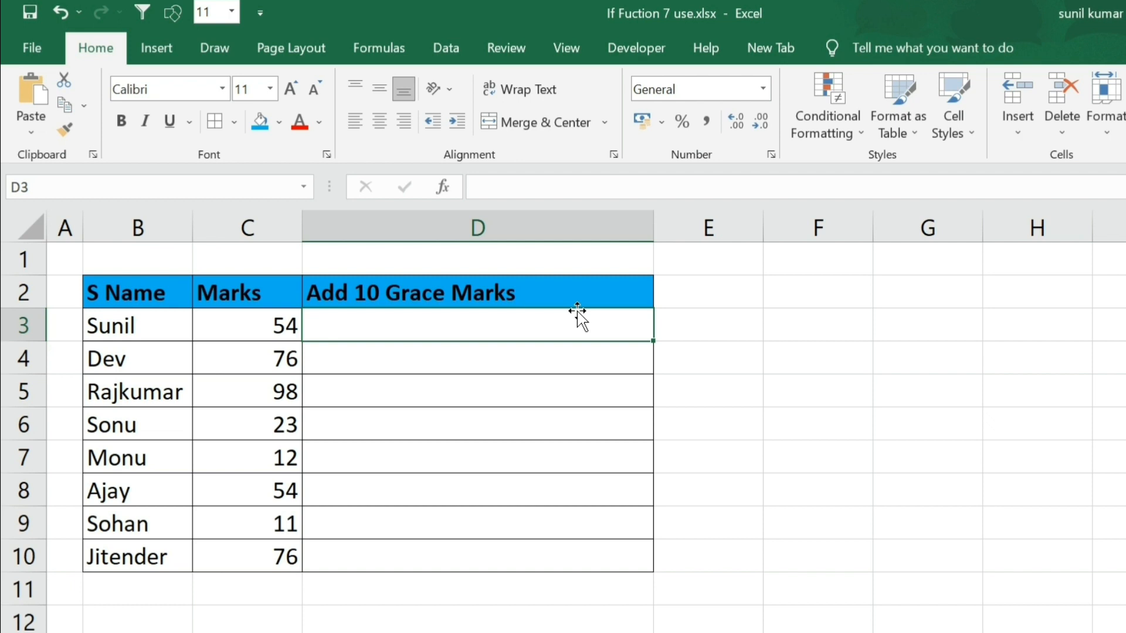
# Enter the formula =IF(C3<40,C3+10,C3) in cell D3 of the Add 10 Grace Marks column.
pyautogui.write('=if')
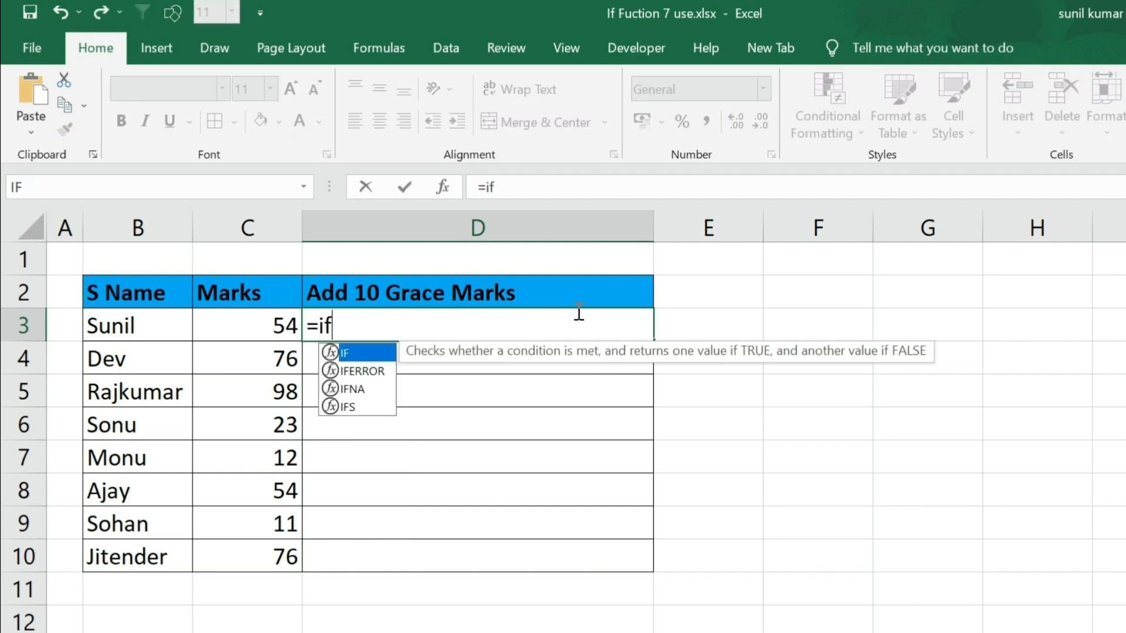
pyautogui.press('Tab')
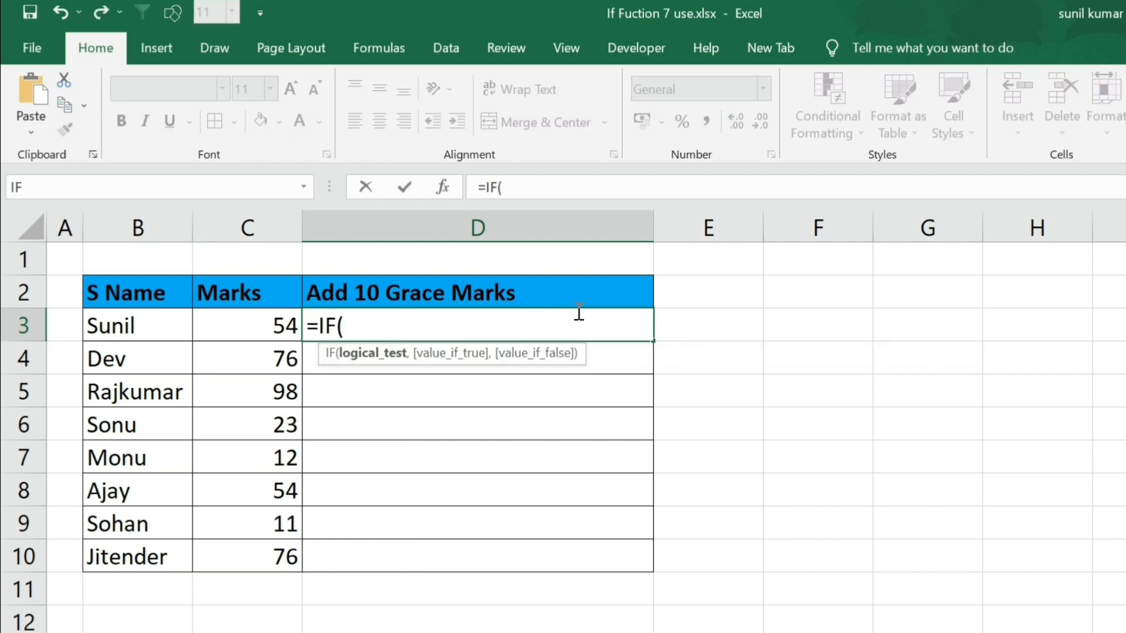
pyautogui.press('Left')
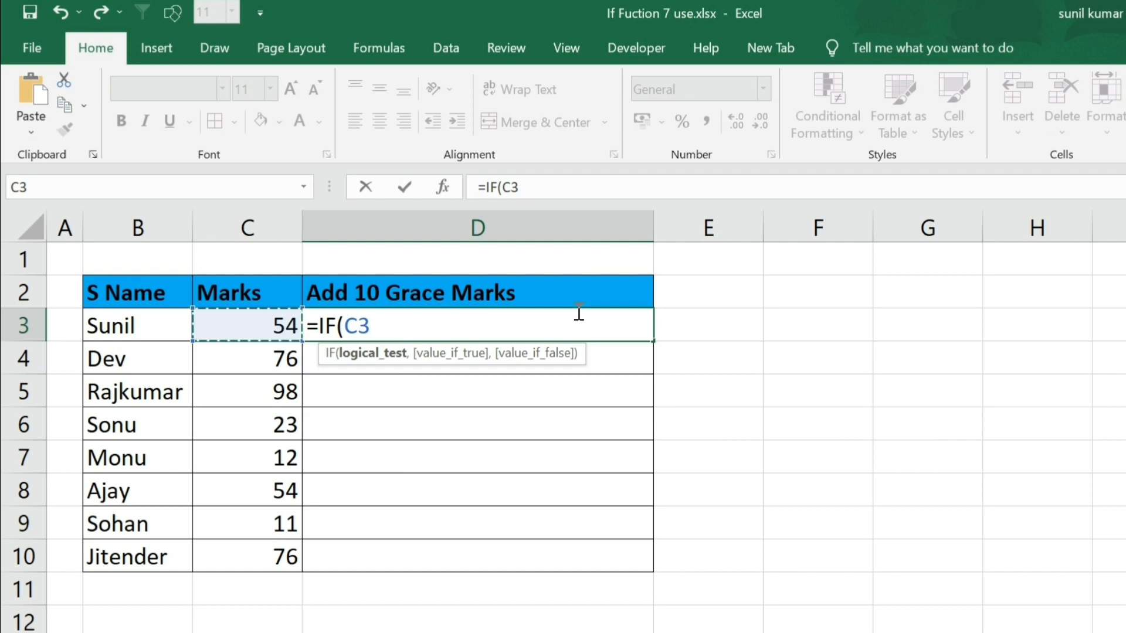
pyautogui.write('<40')
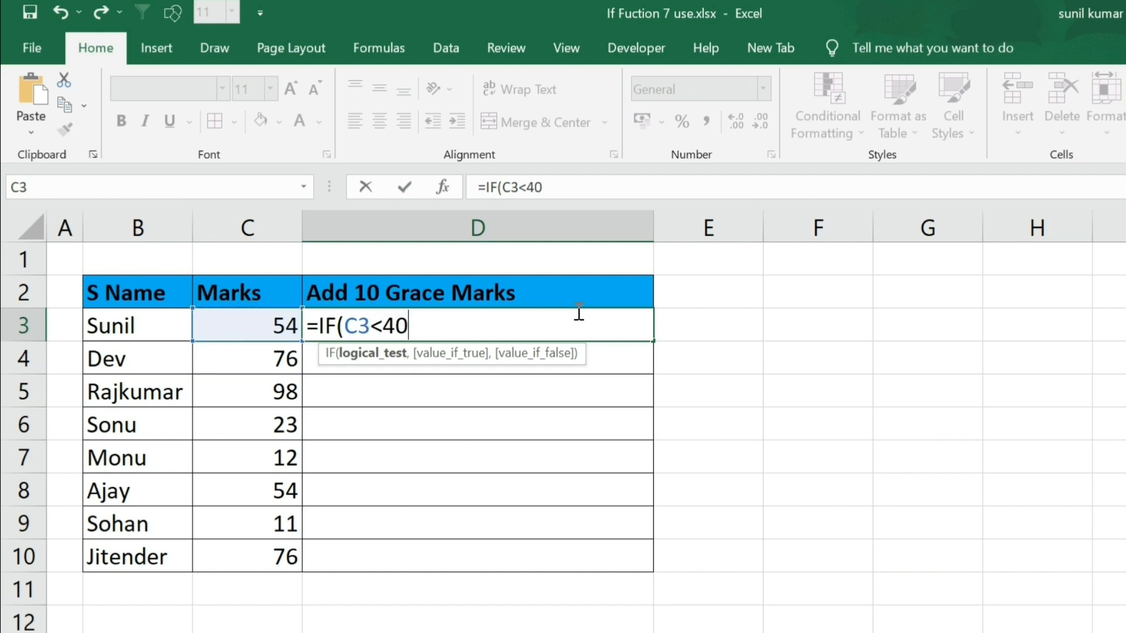
pyautogui.write(',')
pyautogui.press('Left')
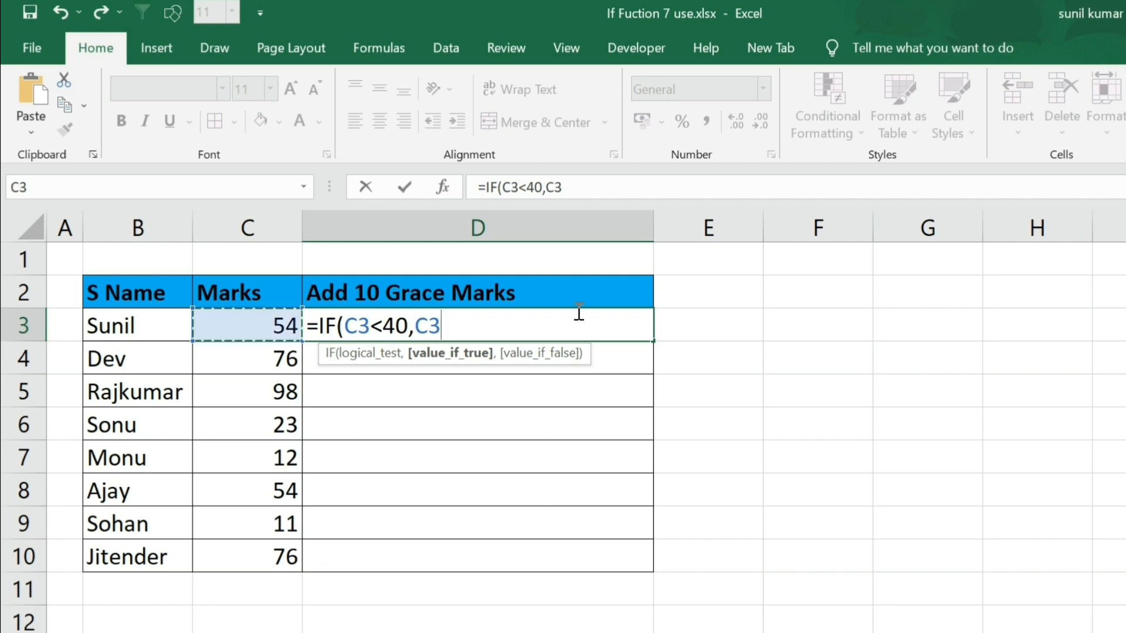
pyautogui.write('+1')
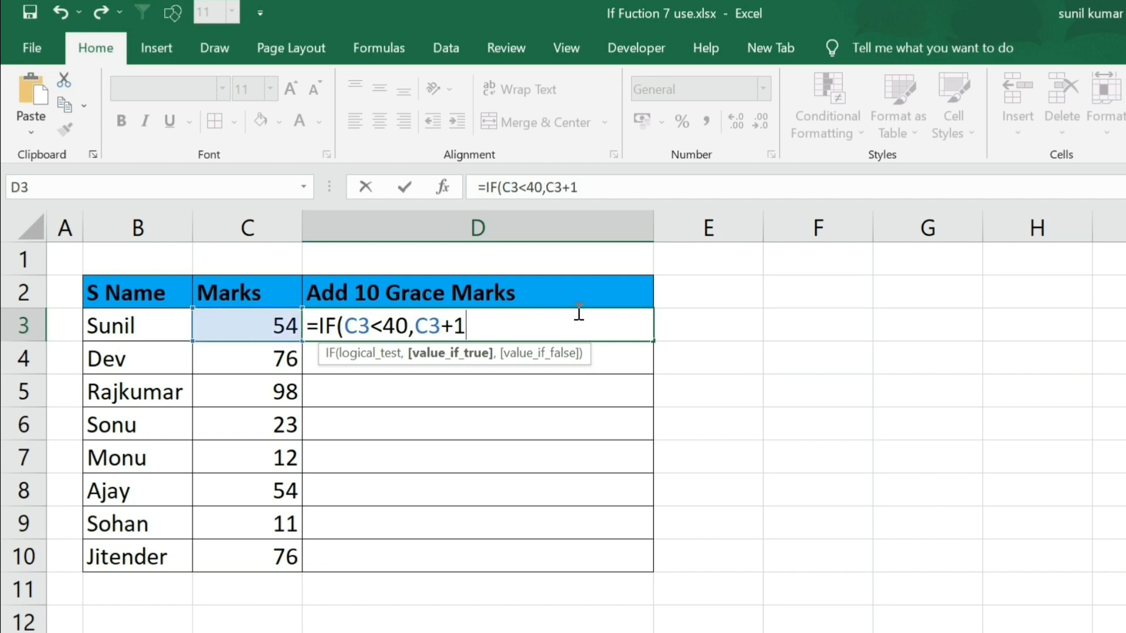
pyautogui.write('0,')
pyautogui.press('Left')
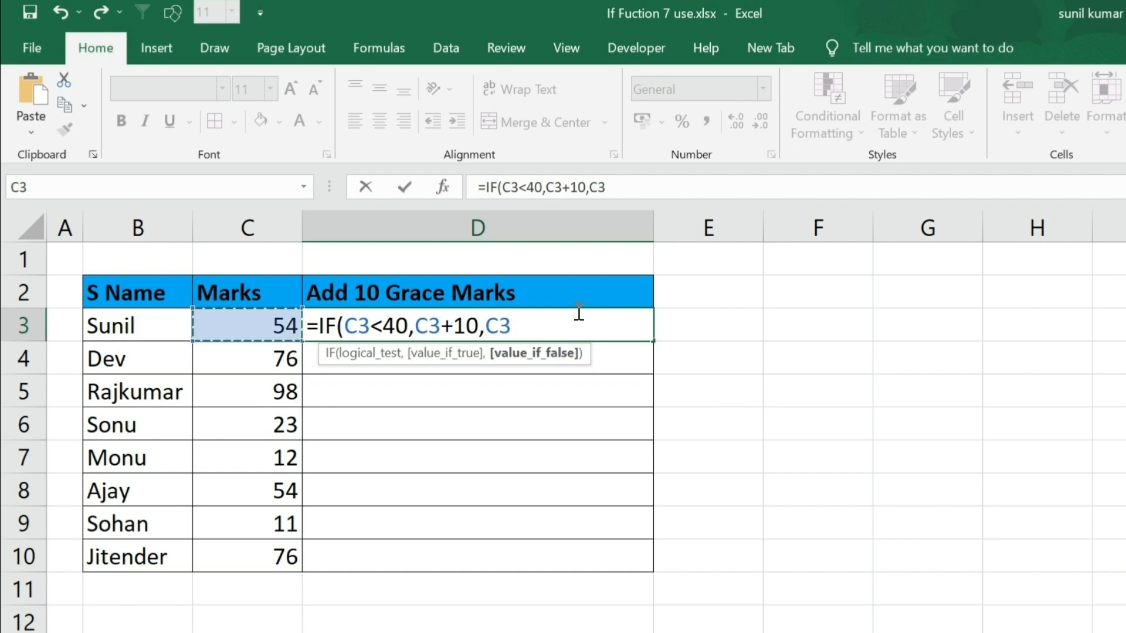
pyautogui.write(')')
pyautogui.press('Return')
# Fill the grace marks formula from D3 down through D10.
pyautogui.press('Up')
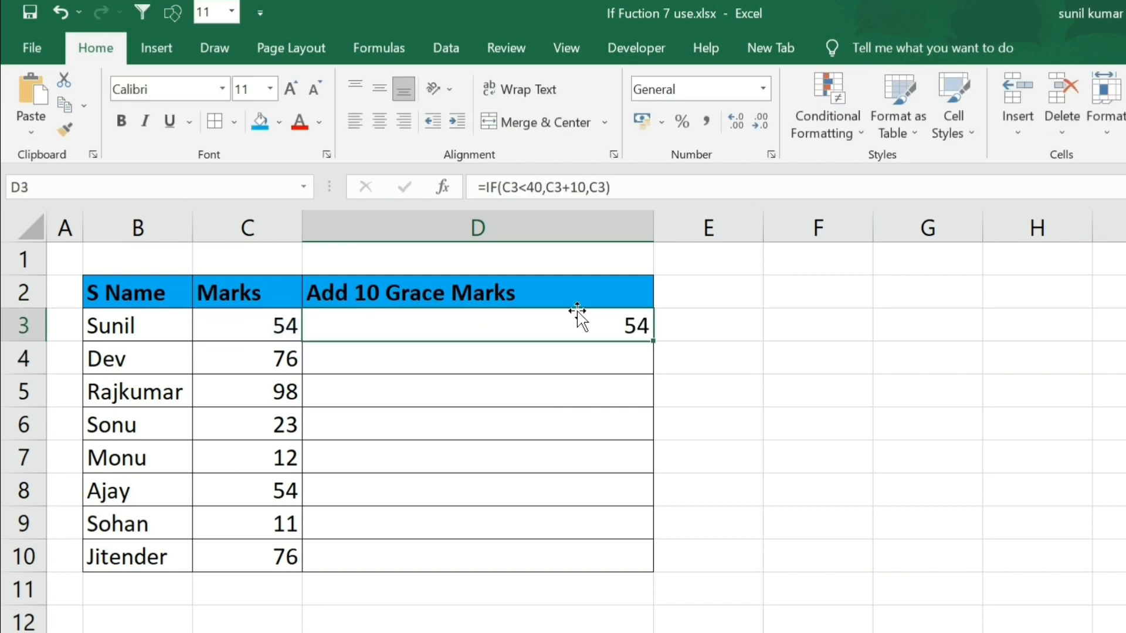
pyautogui.press('Left')
pyautogui.hotkey('ctrl', 'Down')
pyautogui.press('Right')
pyautogui.hotkey('ctrl', 'shift', 'Up')
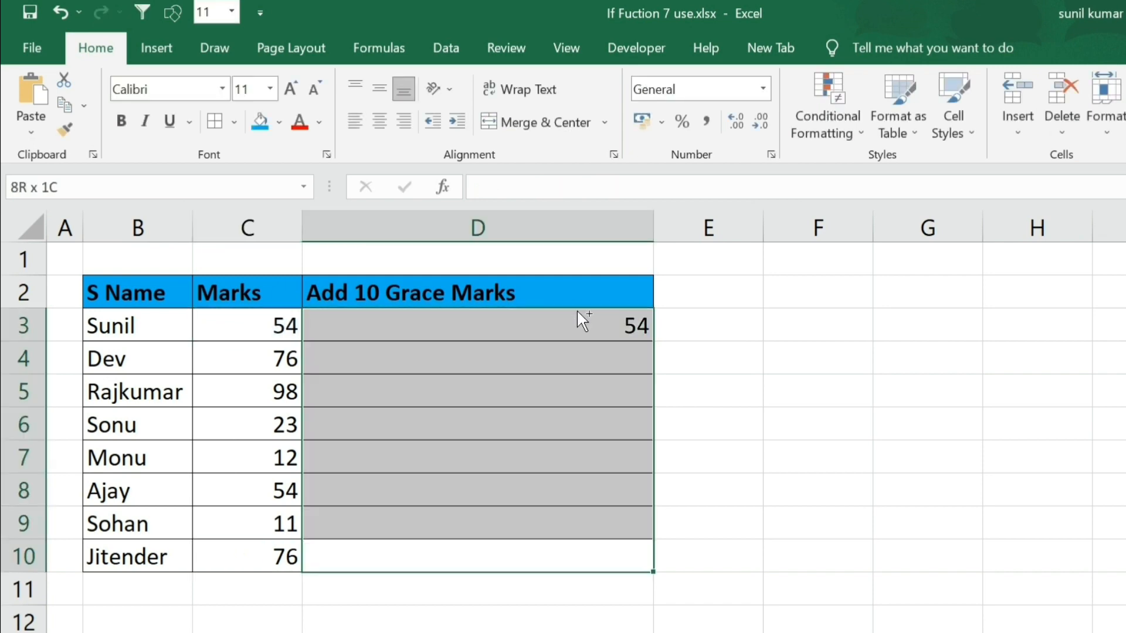
pyautogui.hotkey('ctrl', 'd')
pyautogui.hotkey('ctrl', 'q')
# Compare the original marks in column C with the grace mark results in column D for rows 3, 7 and 9.
pyautogui.click(304, 327)
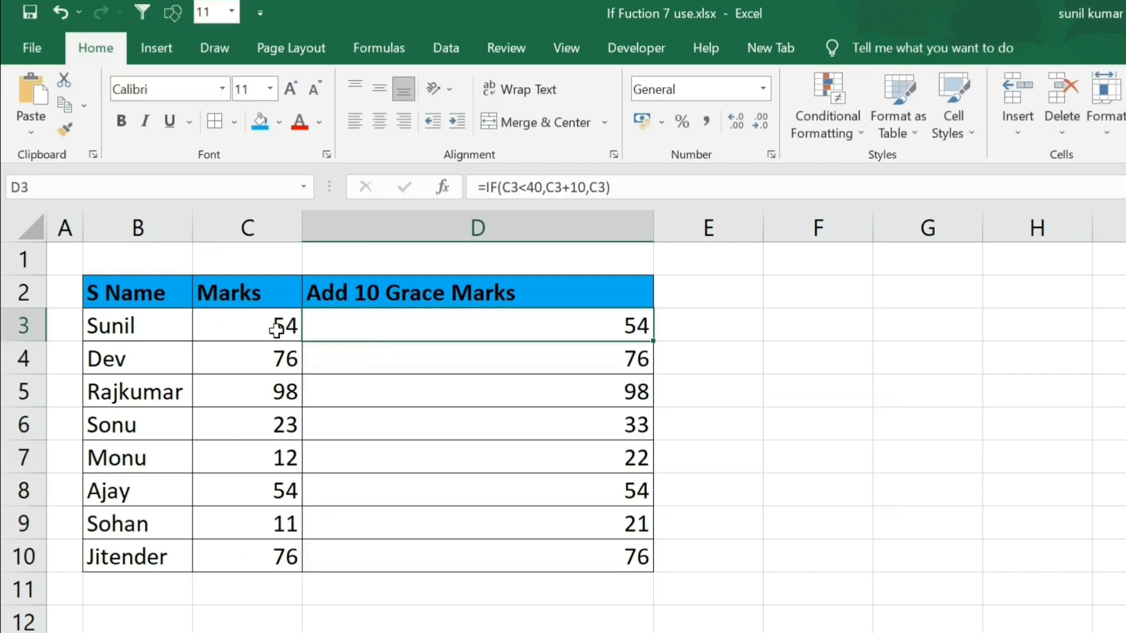
pyautogui.click(276, 331)
pyautogui.click(624, 324)
pyautogui.click(276, 457)
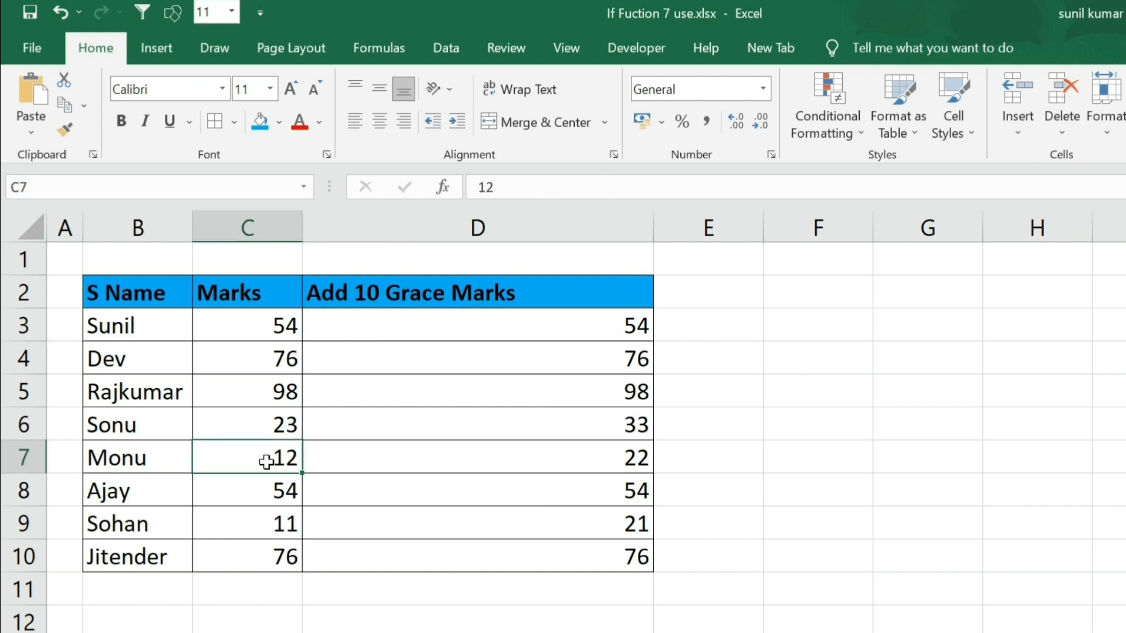
pyautogui.click(603, 454)
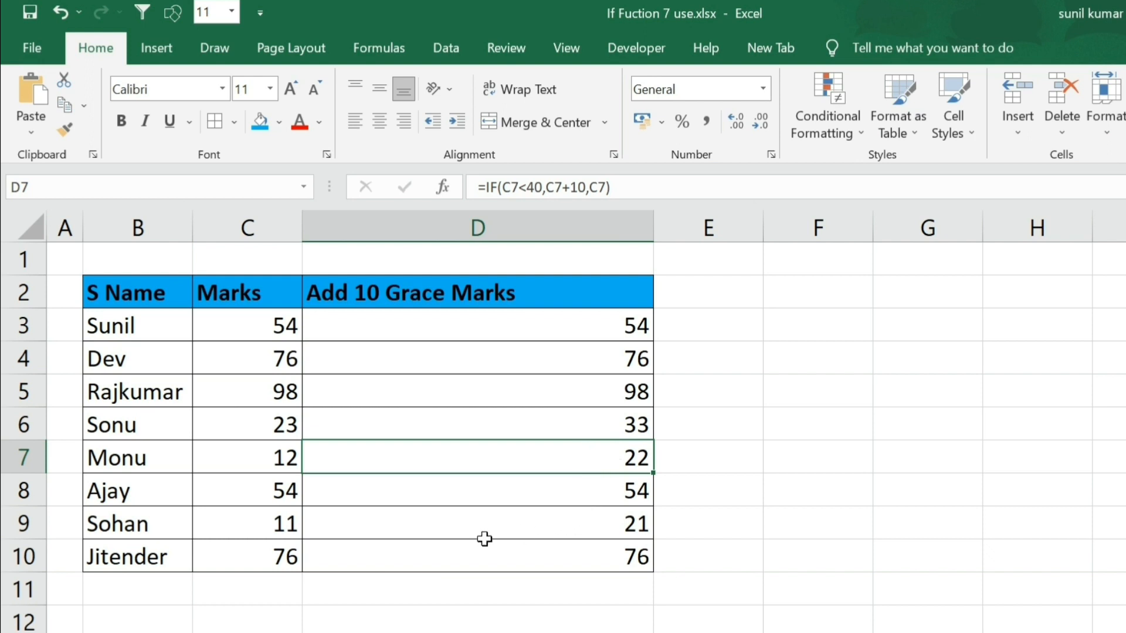
pyautogui.click(283, 526)
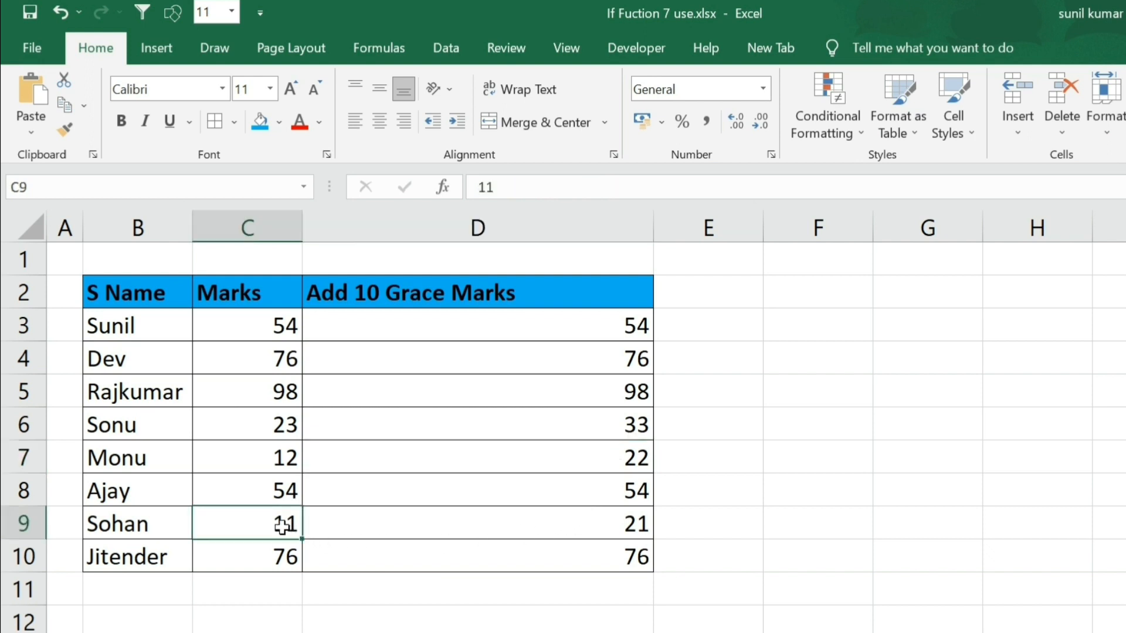
pyautogui.click(608, 526)
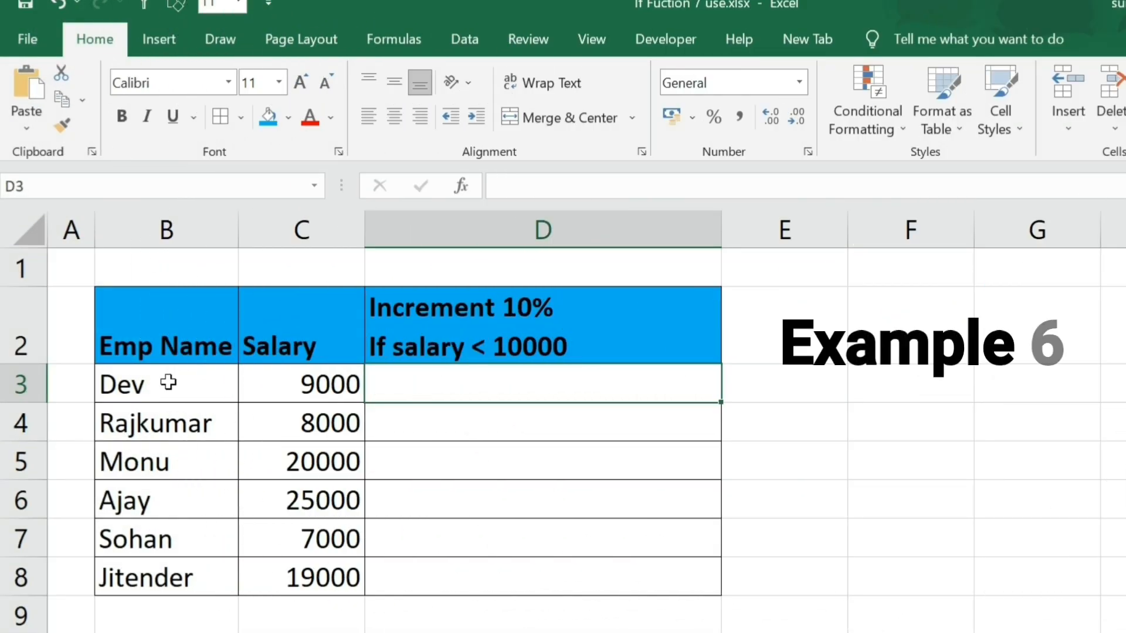
# Examine the employee names, the salaries in C3:C8 and the 10% increment condition in the column D header.
pyautogui.moveTo(171, 346); pyautogui.dragTo(170, 578)
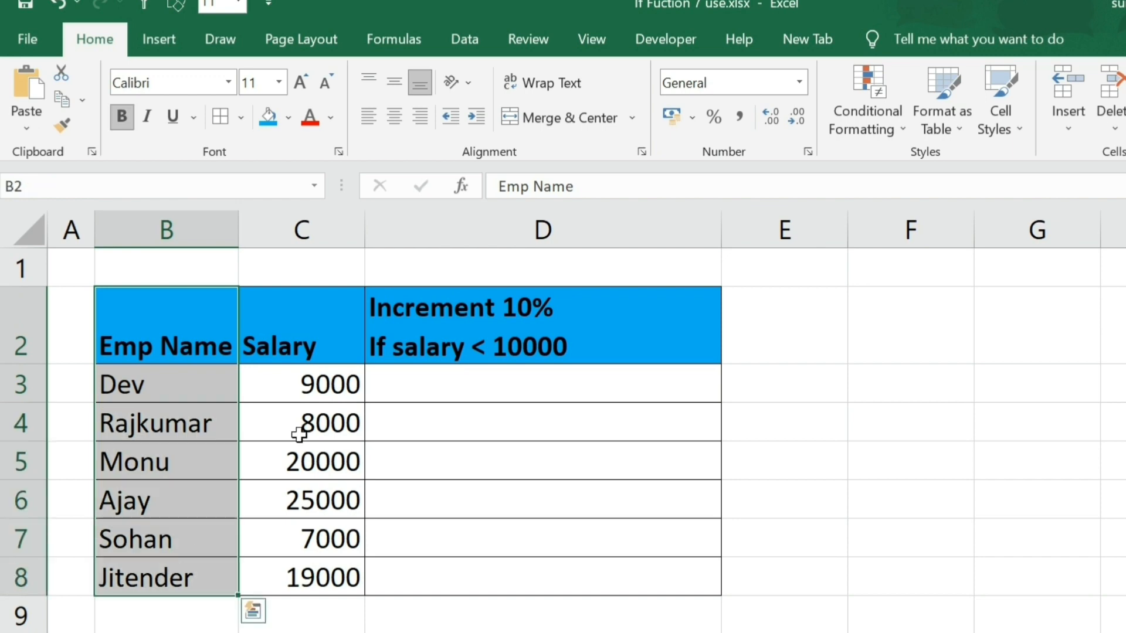
pyautogui.moveTo(308, 343); pyautogui.dragTo(308, 578)
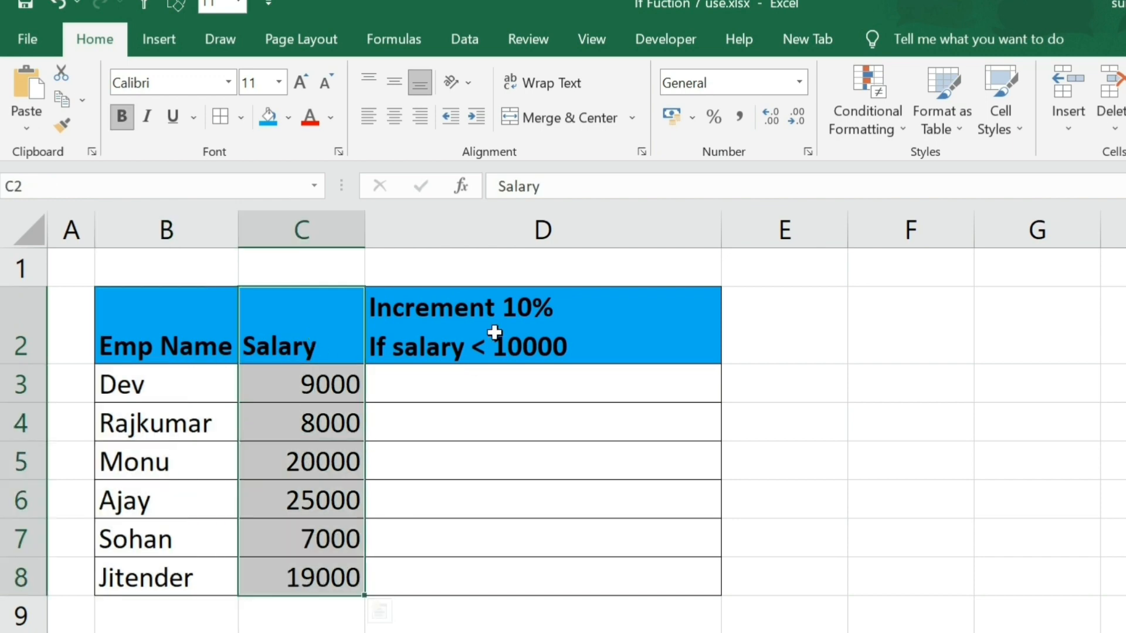
pyautogui.click(304, 327)
pyautogui.moveTo(319, 356); pyautogui.dragTo(308, 578)
pyautogui.click(570, 345)
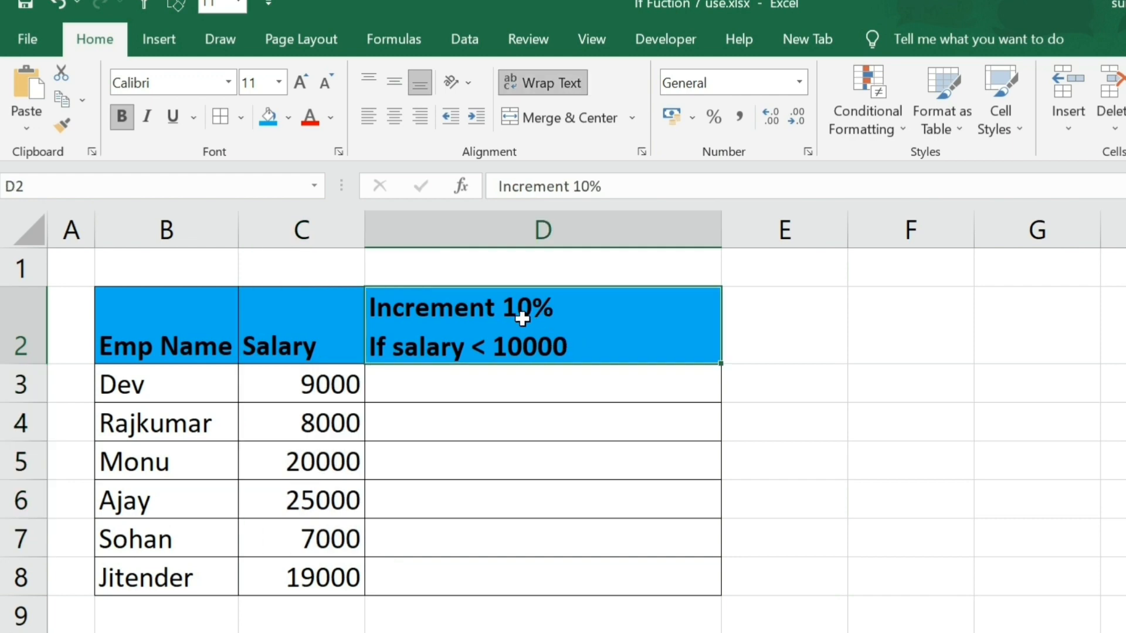
pyautogui.click(465, 389)
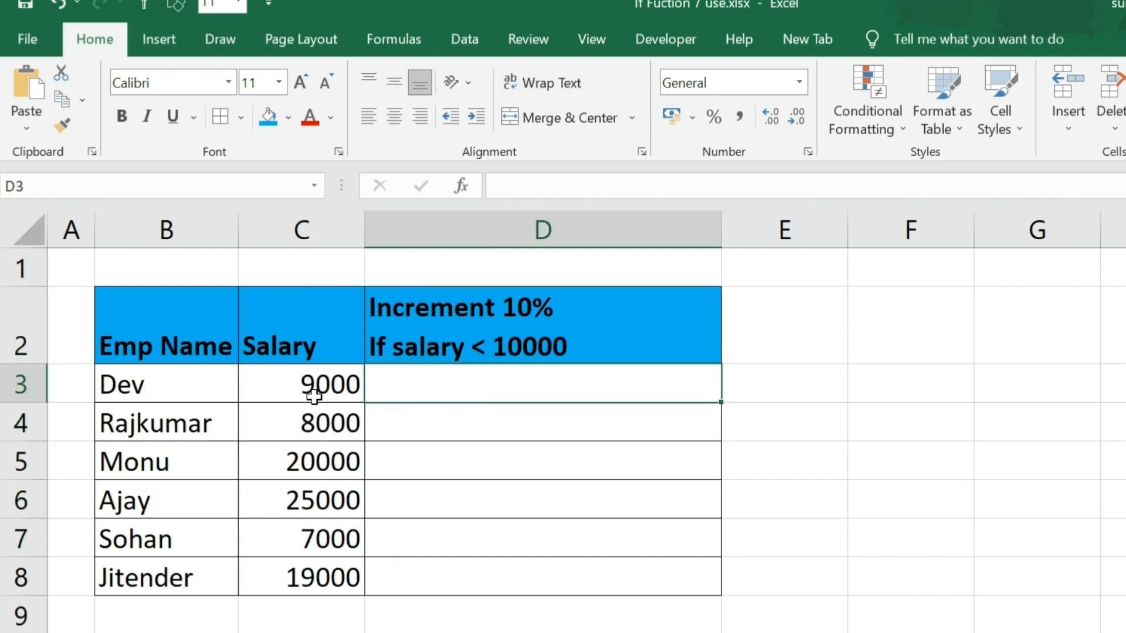
pyautogui.click(350, 392)
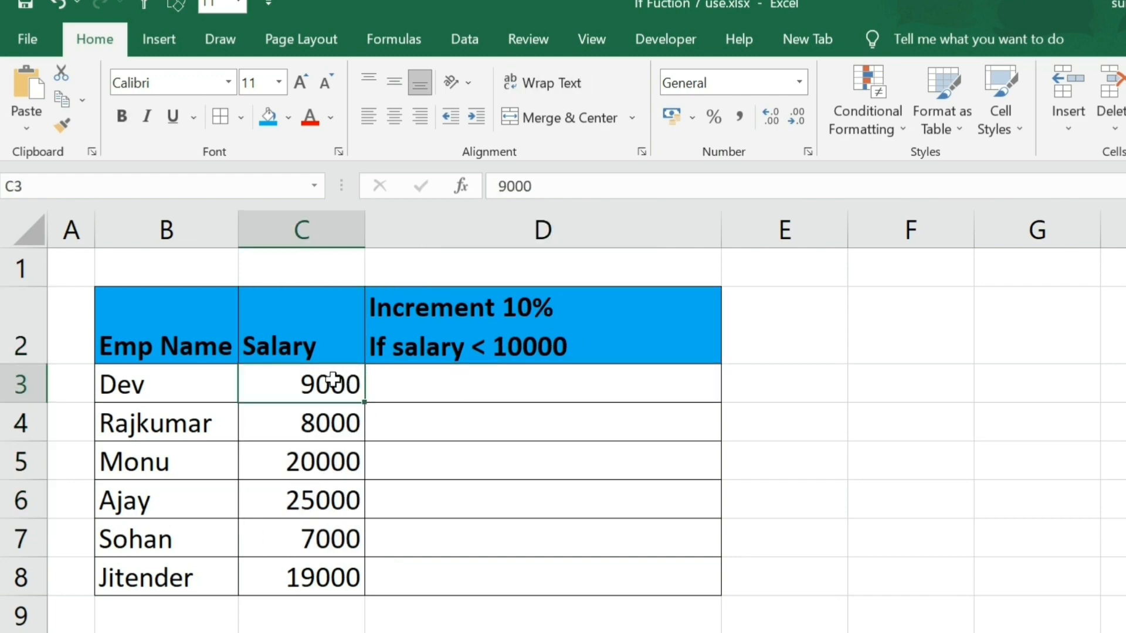
pyautogui.click(485, 387)
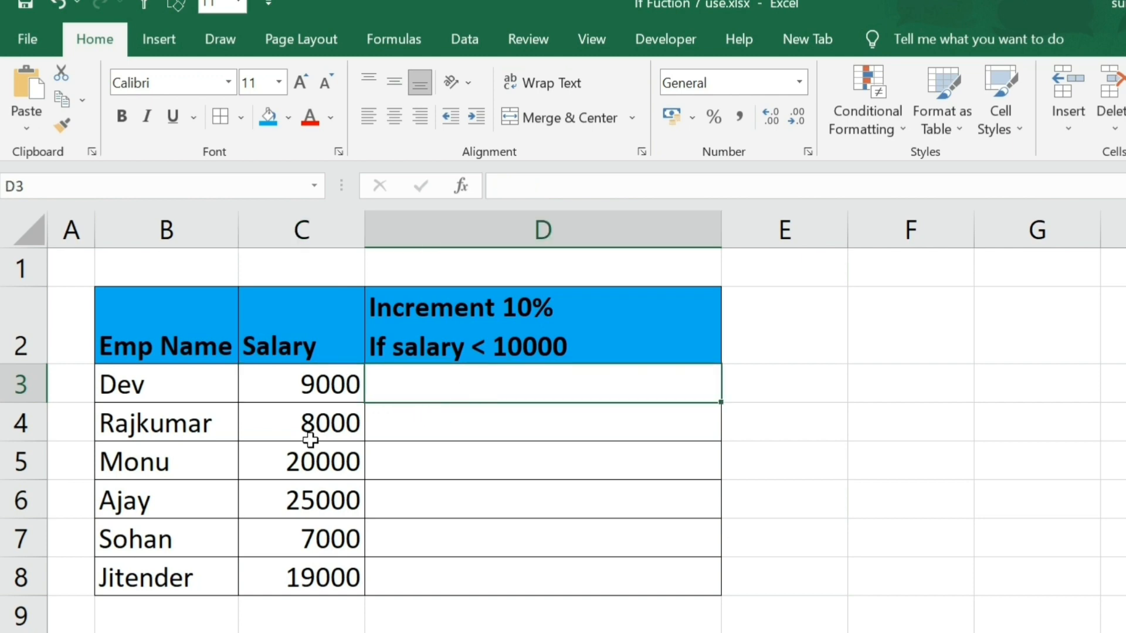
pyautogui.click(442, 422)
# Enter the formula =IF(C3<10000,C3+C3*10%,C3) in cell D3 of the Increment 10% column.
pyautogui.doubleClick(674, 369)
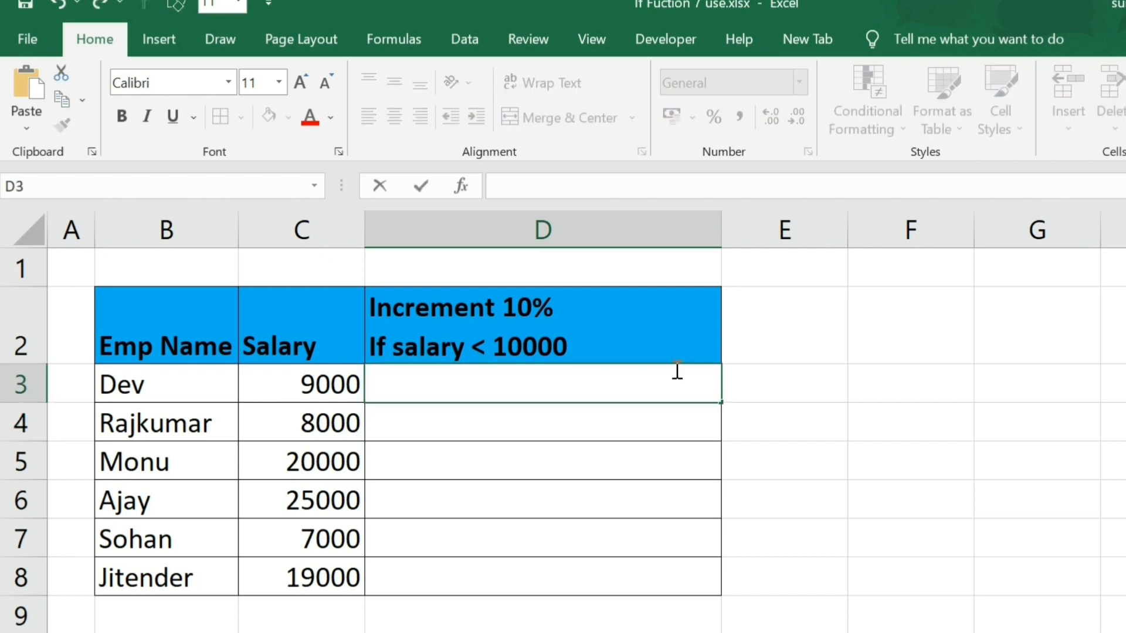
pyautogui.write('=if')
pyautogui.press('Tab')
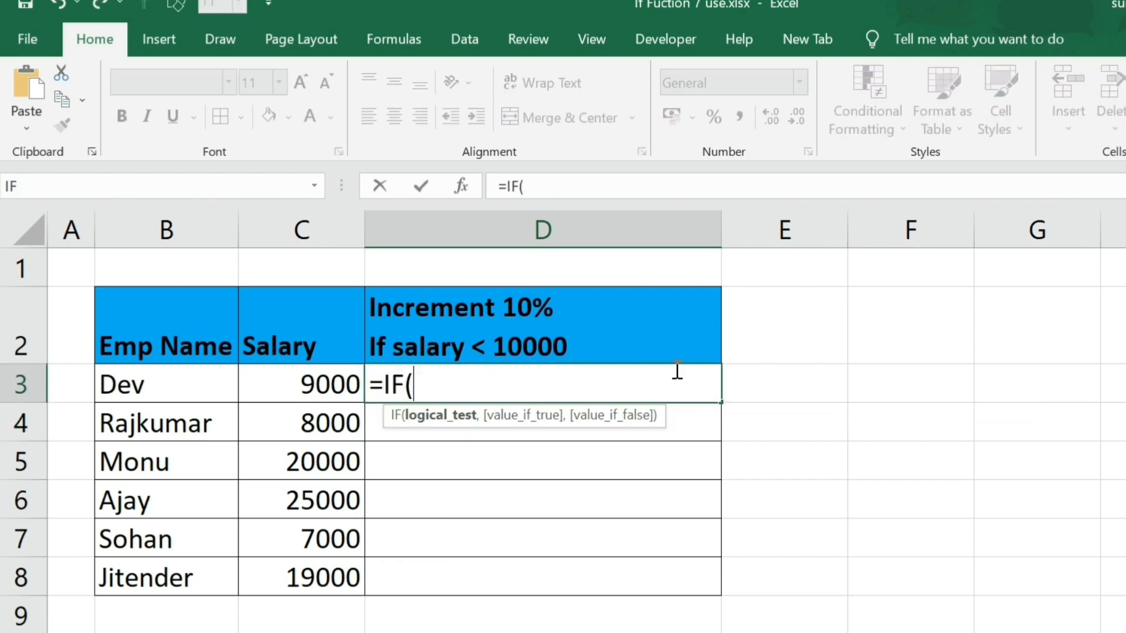
pyautogui.press('Left')
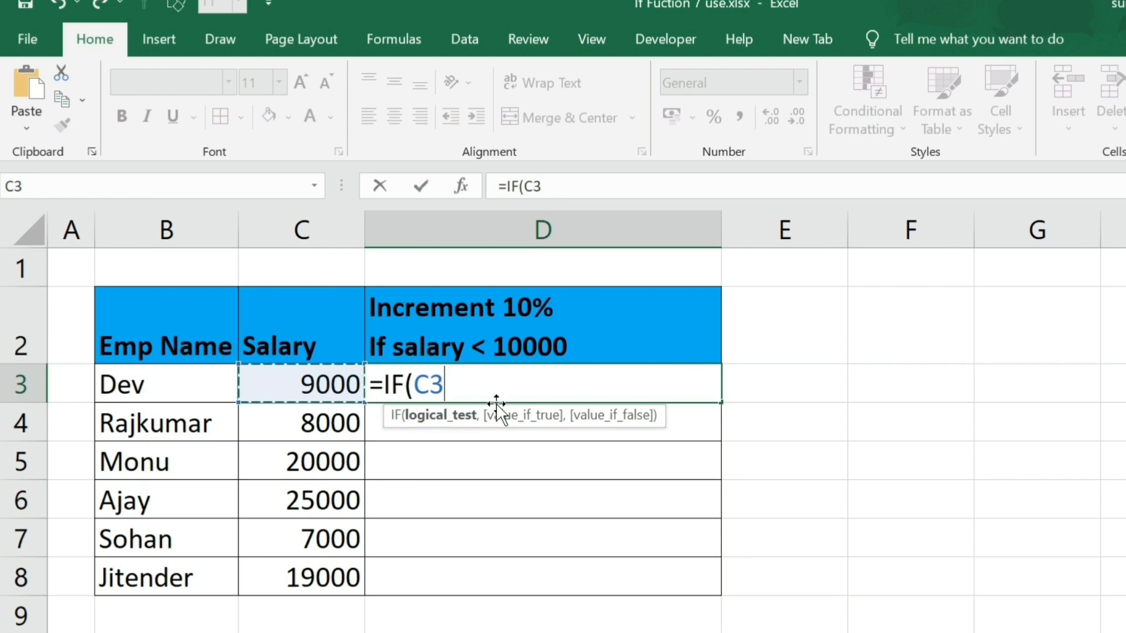
pyautogui.write('<')
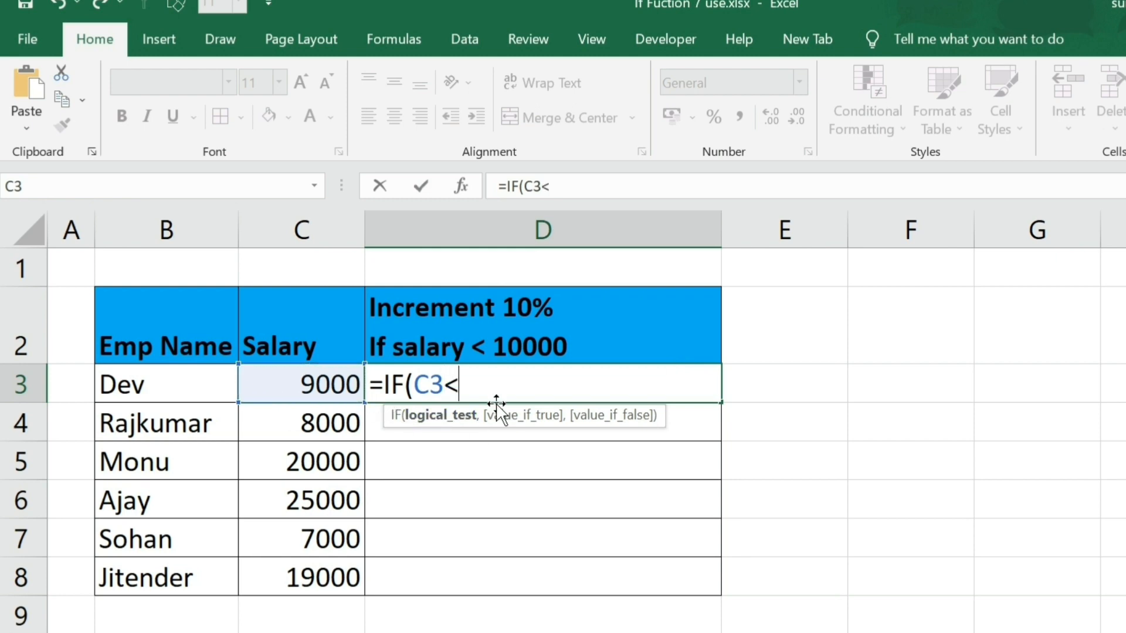
pyautogui.write('1000')
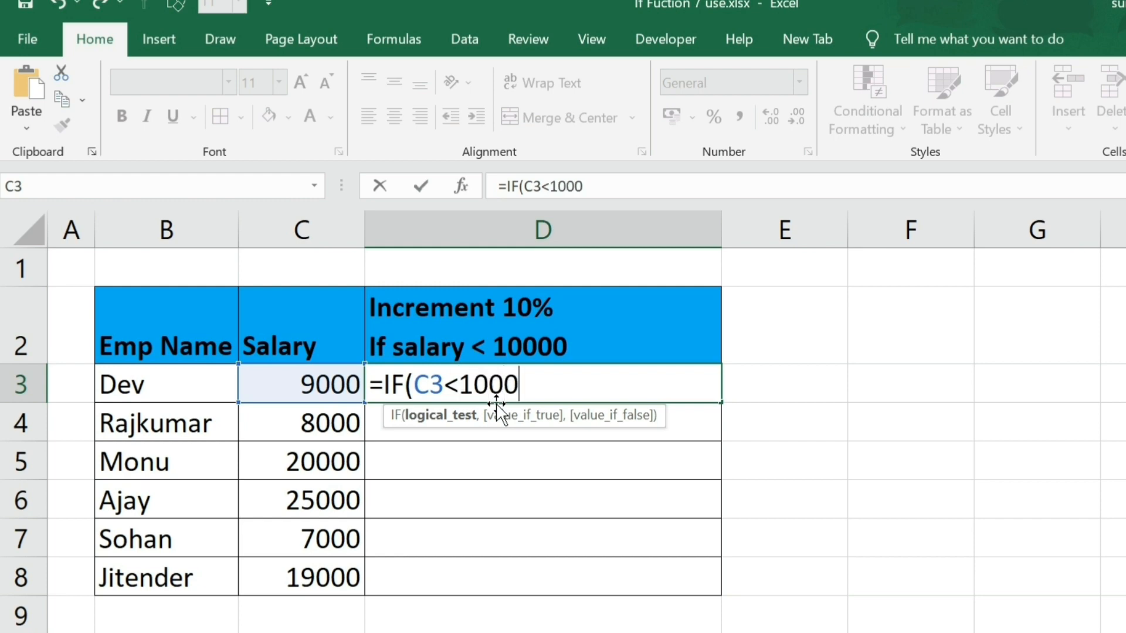
pyautogui.write('0,')
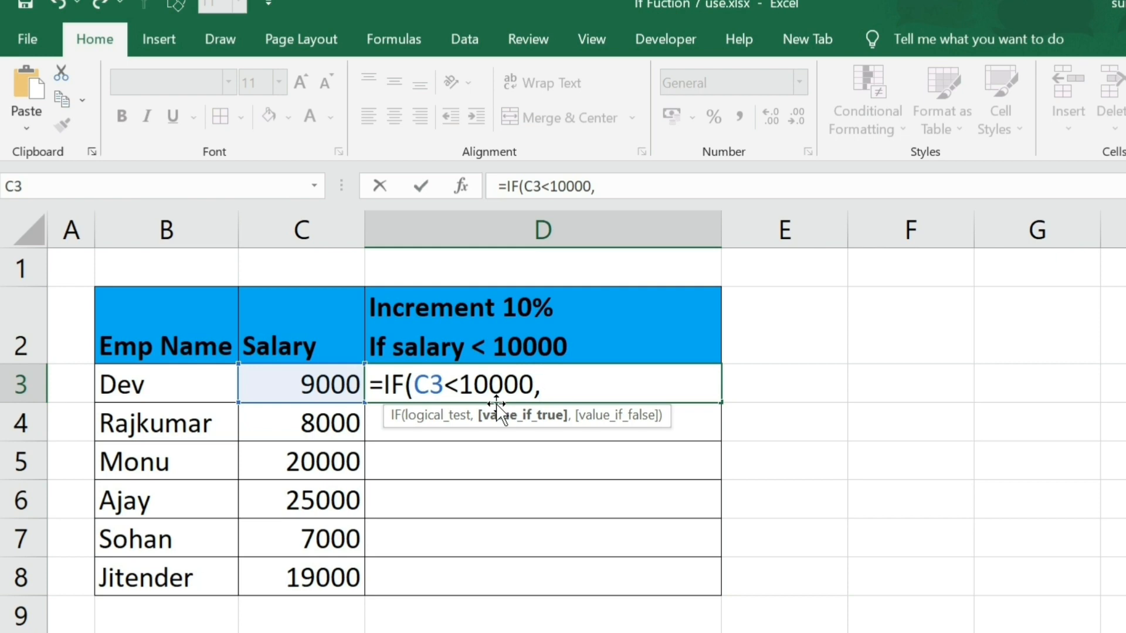
pyautogui.click(314, 380)
pyautogui.write('+')
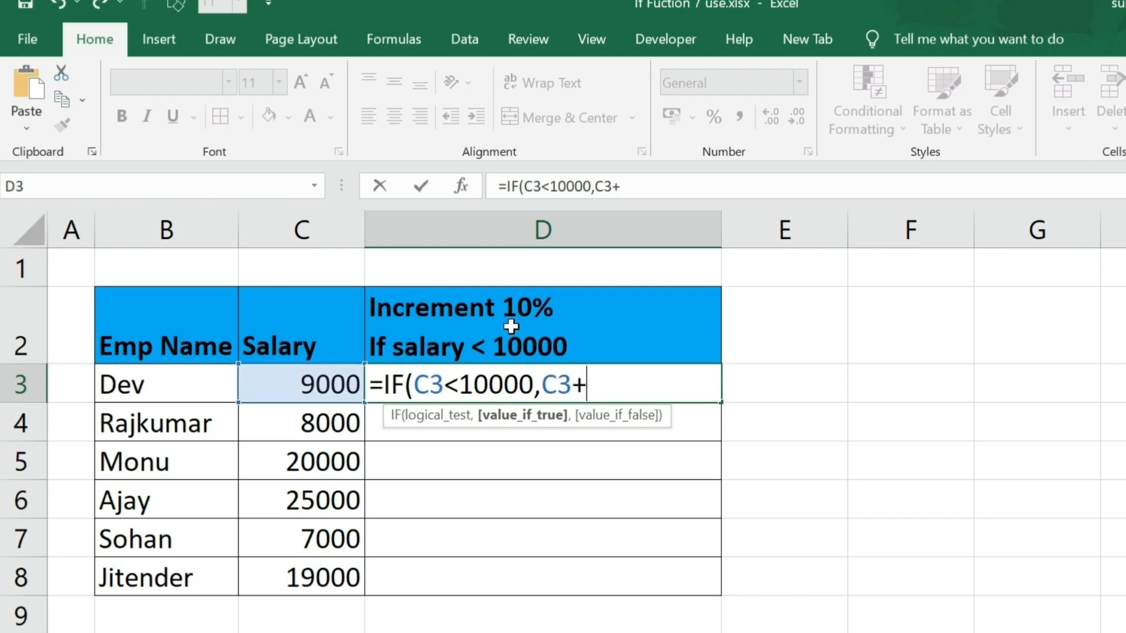
pyautogui.click(326, 385)
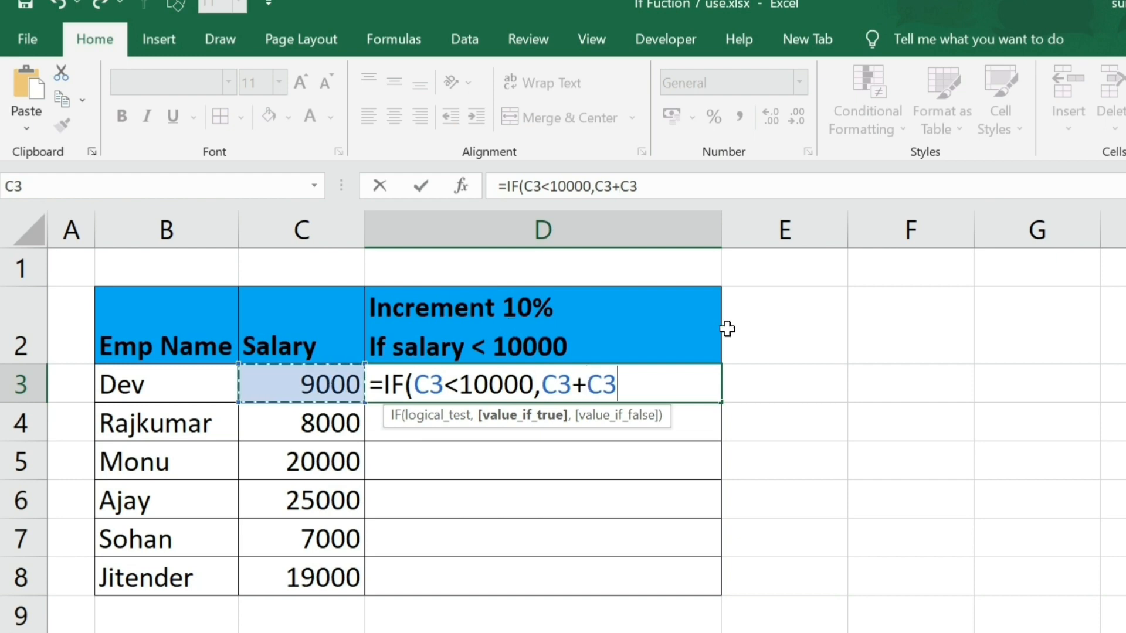
pyautogui.write('*10')
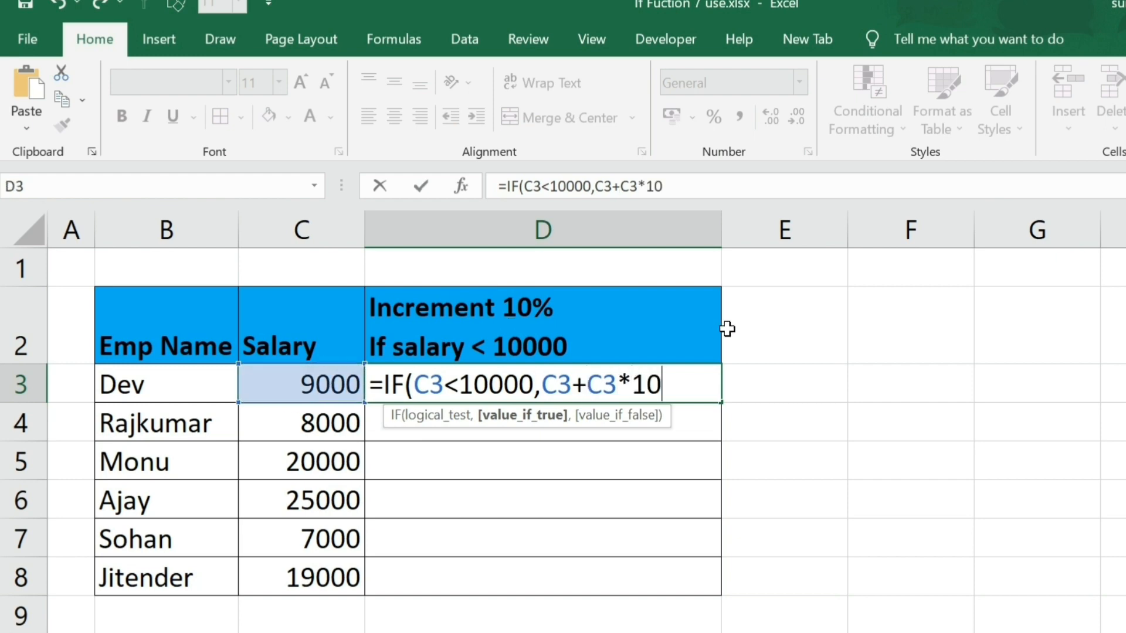
pyautogui.write('%,')
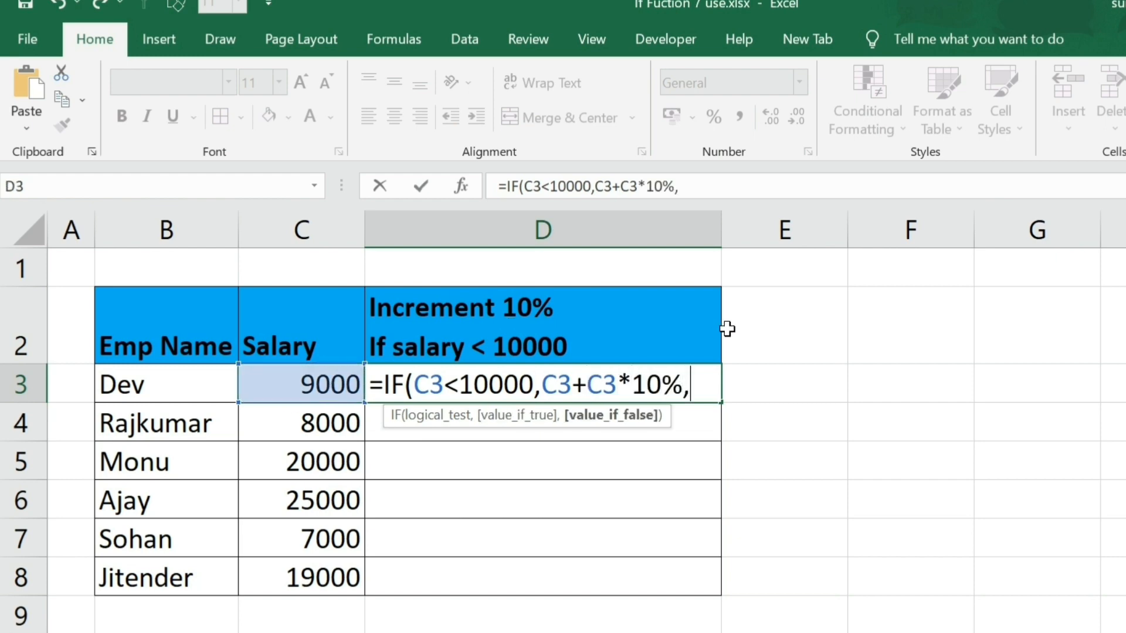
pyautogui.click(301, 385)
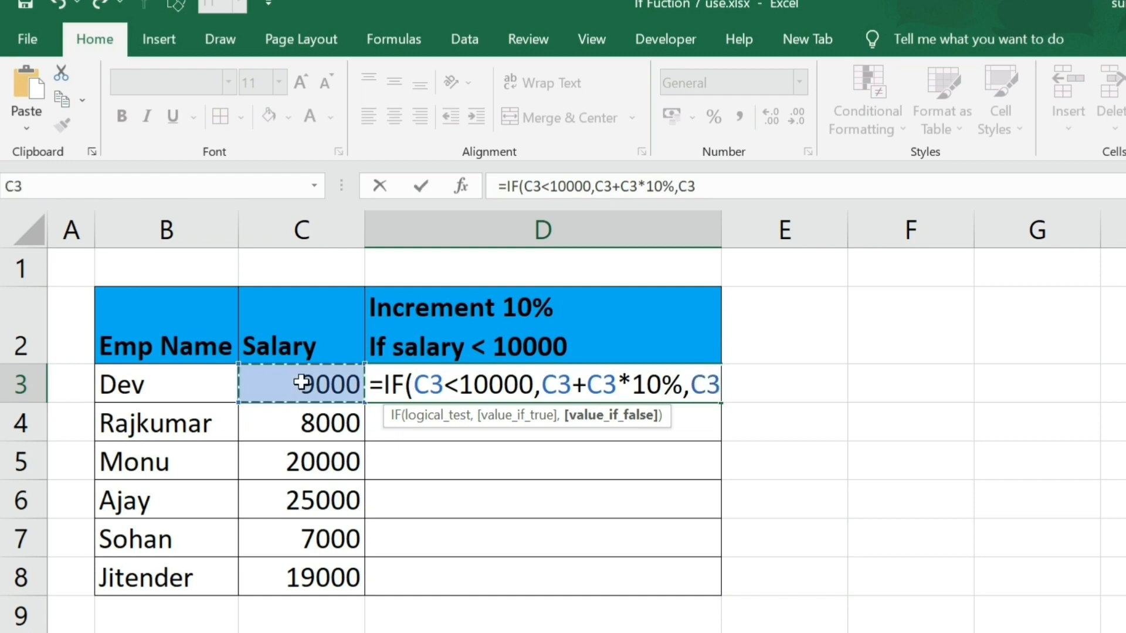
pyautogui.write(')')
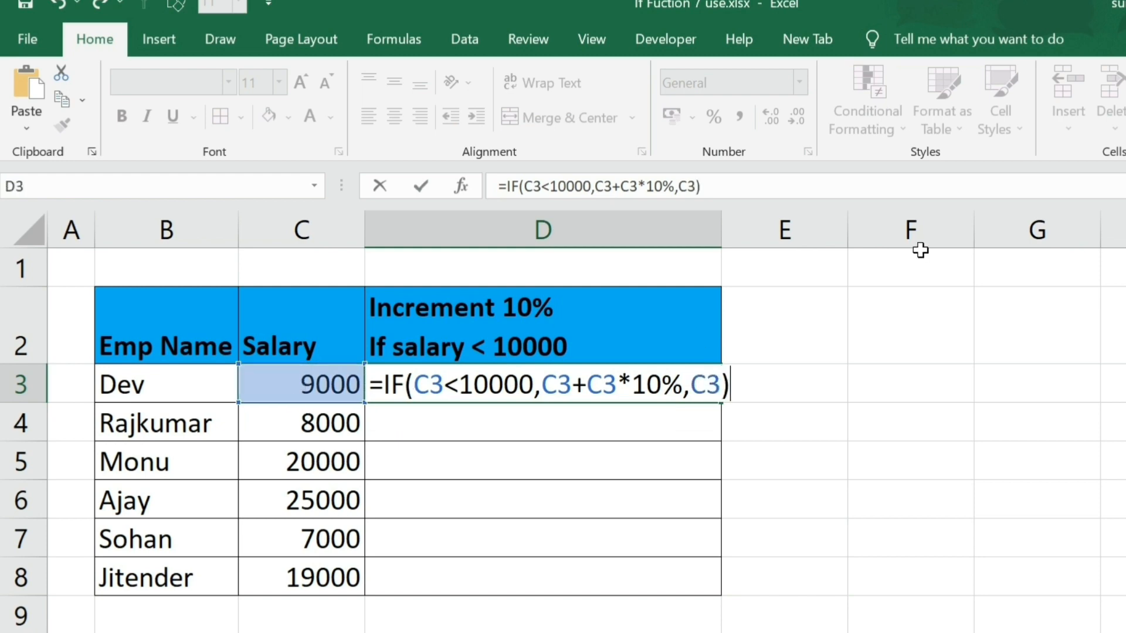
pyautogui.press('Return')
# Fill the increment formula from D3 down through D8 and select D3 to check its result.
pyautogui.press('Up')
pyautogui.hotkey('ctrl', 'Down')
pyautogui.press('Right')
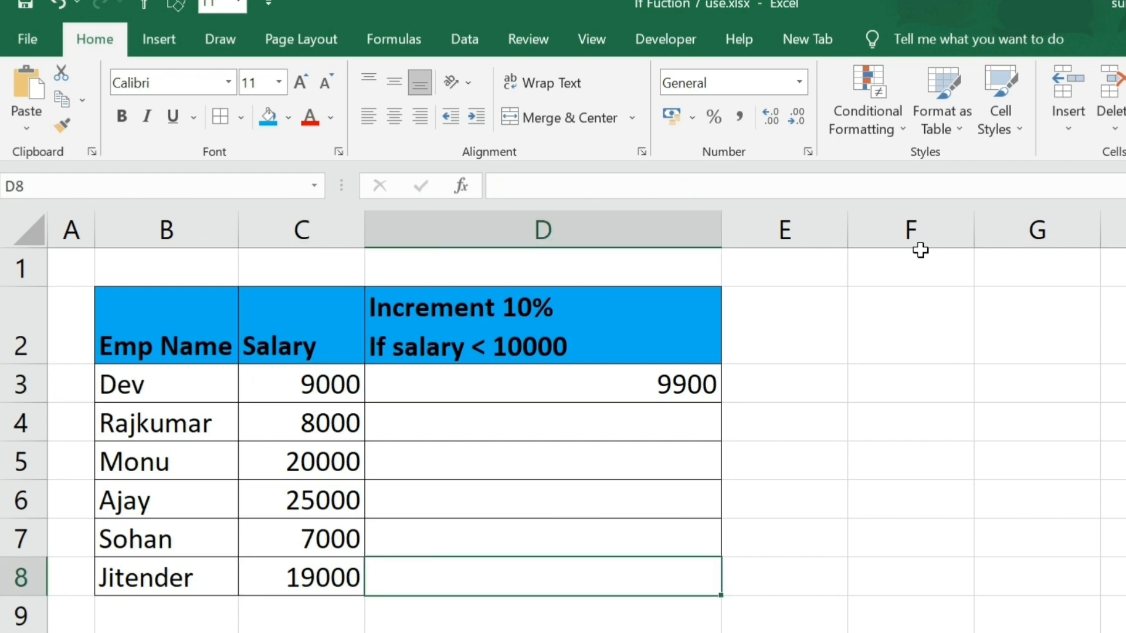
pyautogui.hotkey('ctrl', 'shift', 'Up')
pyautogui.hotkey('ctrl', 'd')
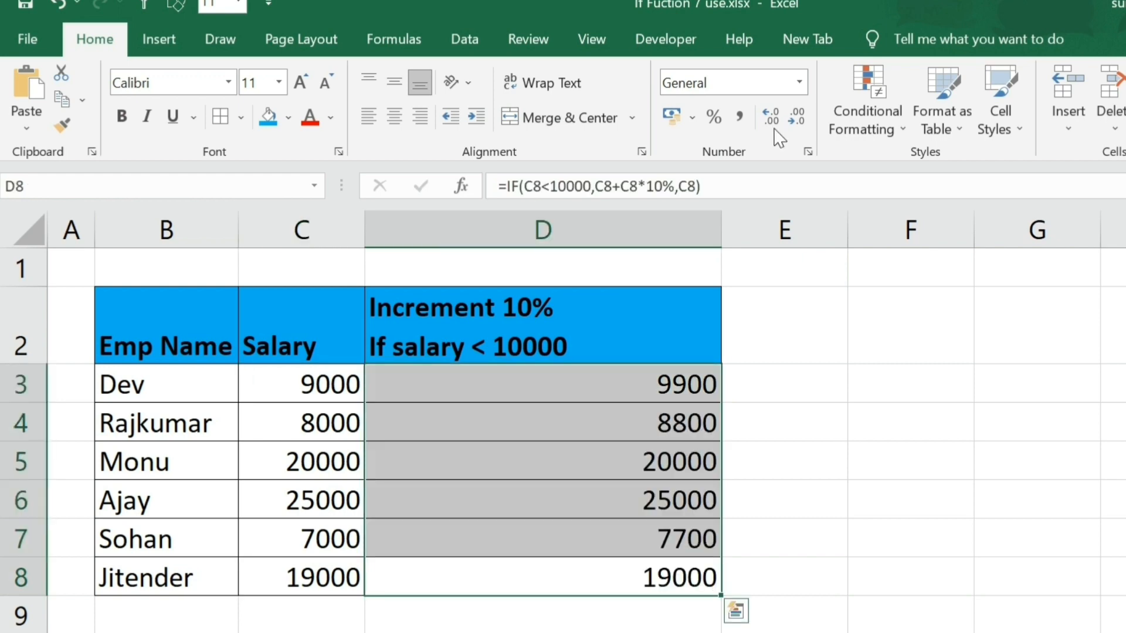
pyautogui.click(655, 387)
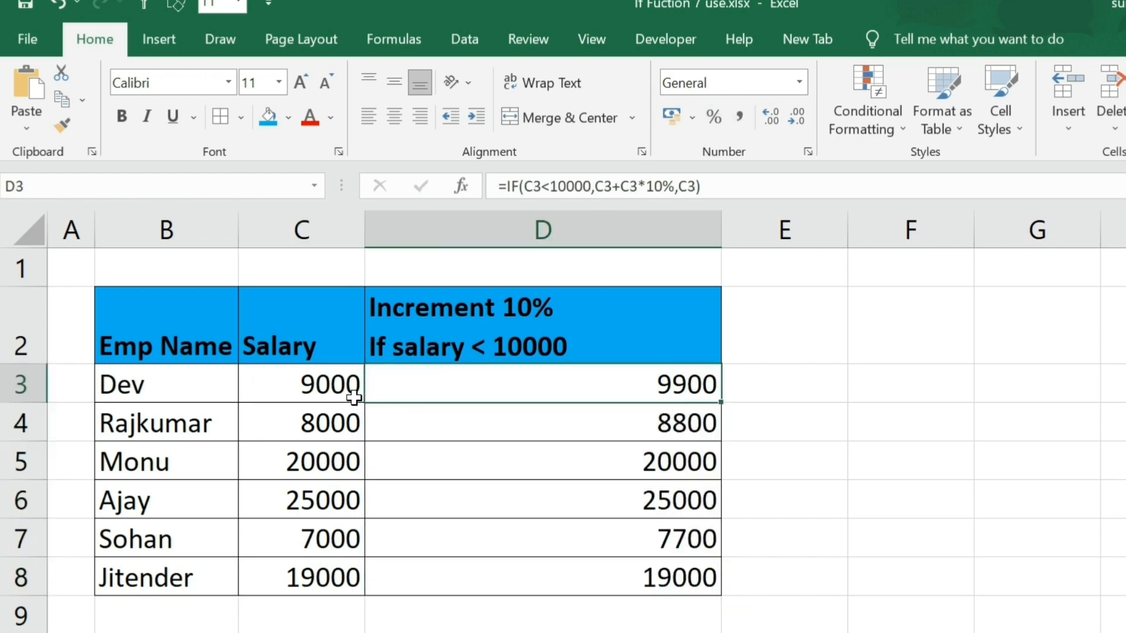
# Compare the salaries in column C with the increment results in column D for rows 3 through 6.
pyautogui.click(314, 383)
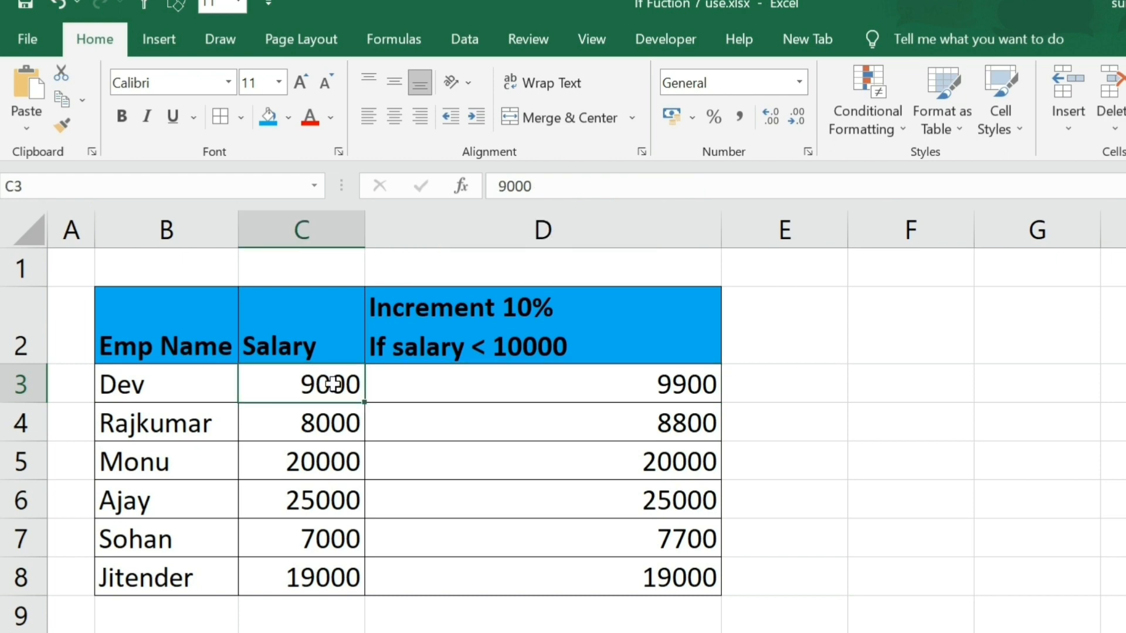
pyautogui.click(698, 384)
pyautogui.click(308, 423)
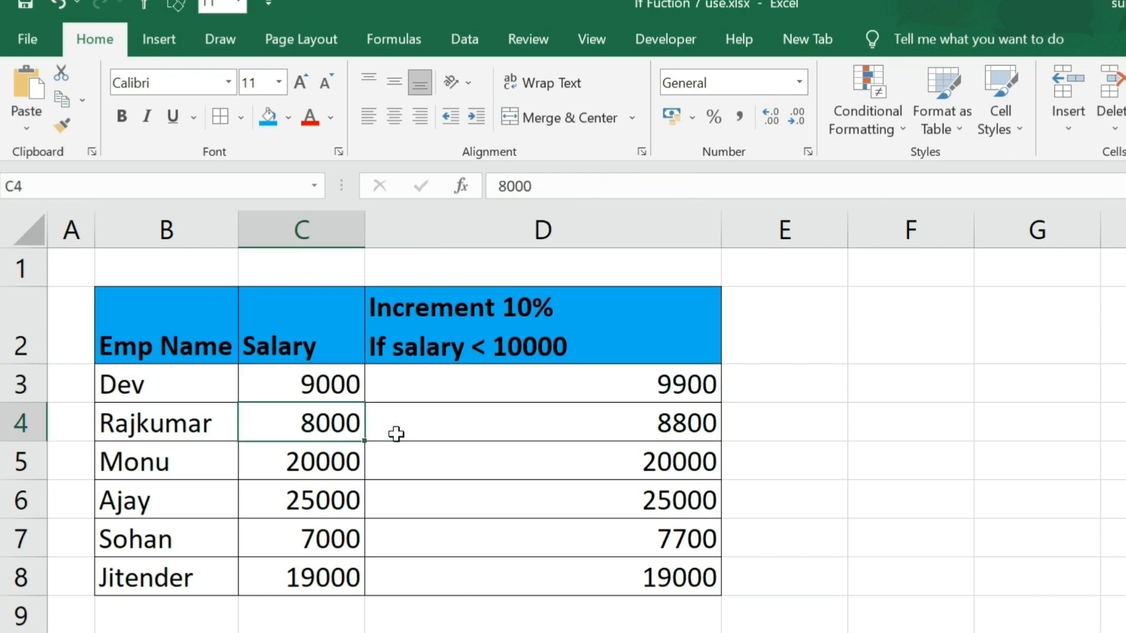
pyautogui.click(681, 420)
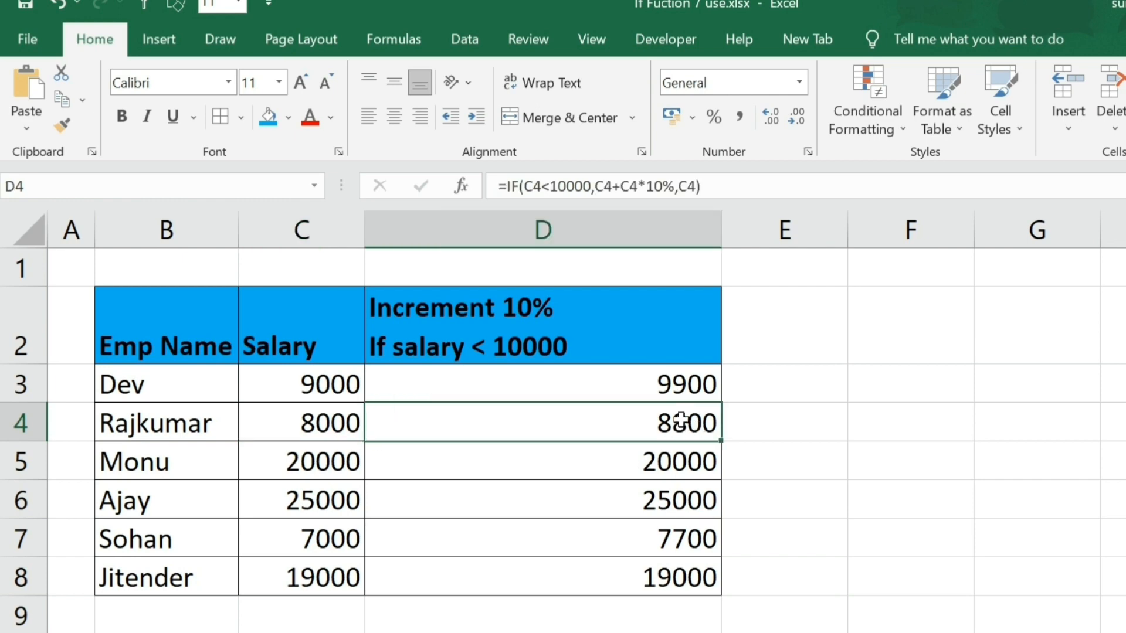
pyautogui.click(304, 460)
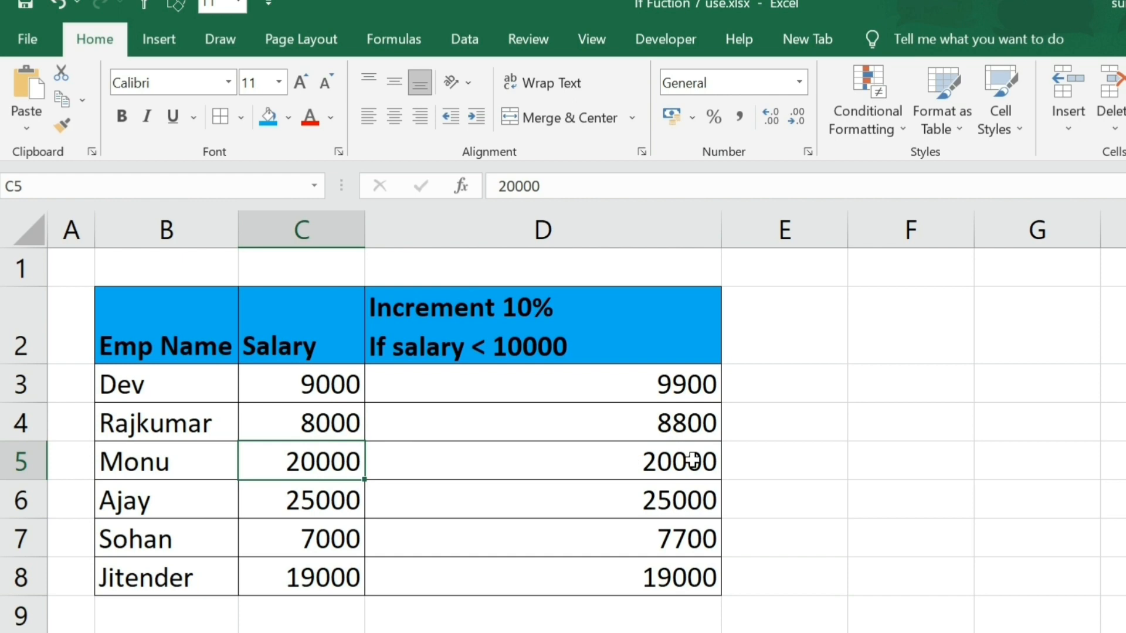
pyautogui.click(661, 461)
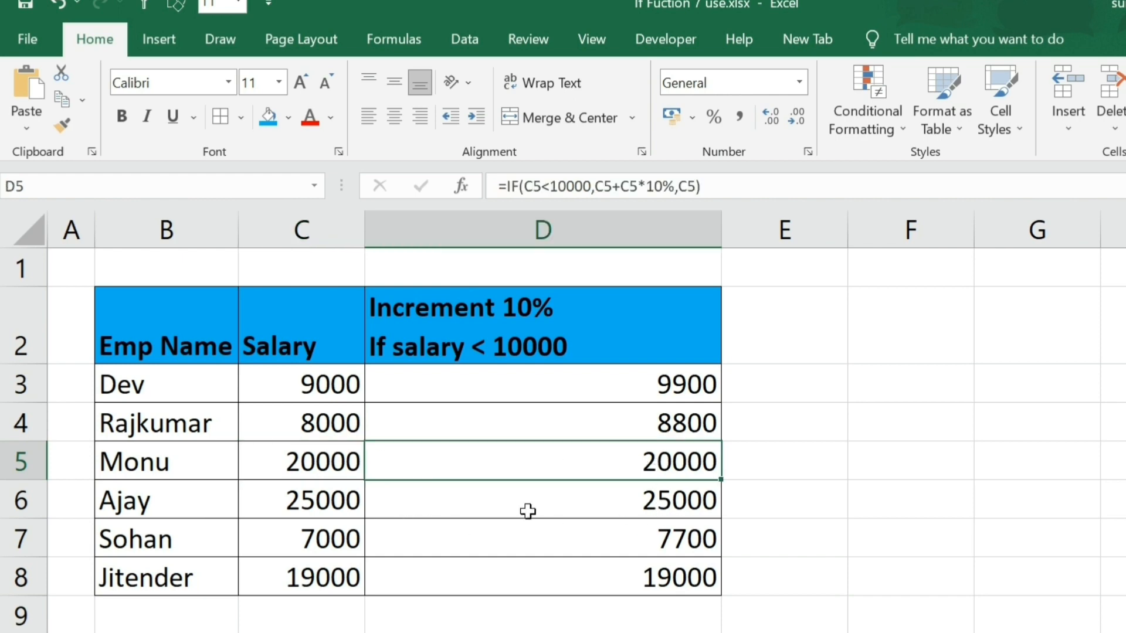
pyautogui.click(702, 498)
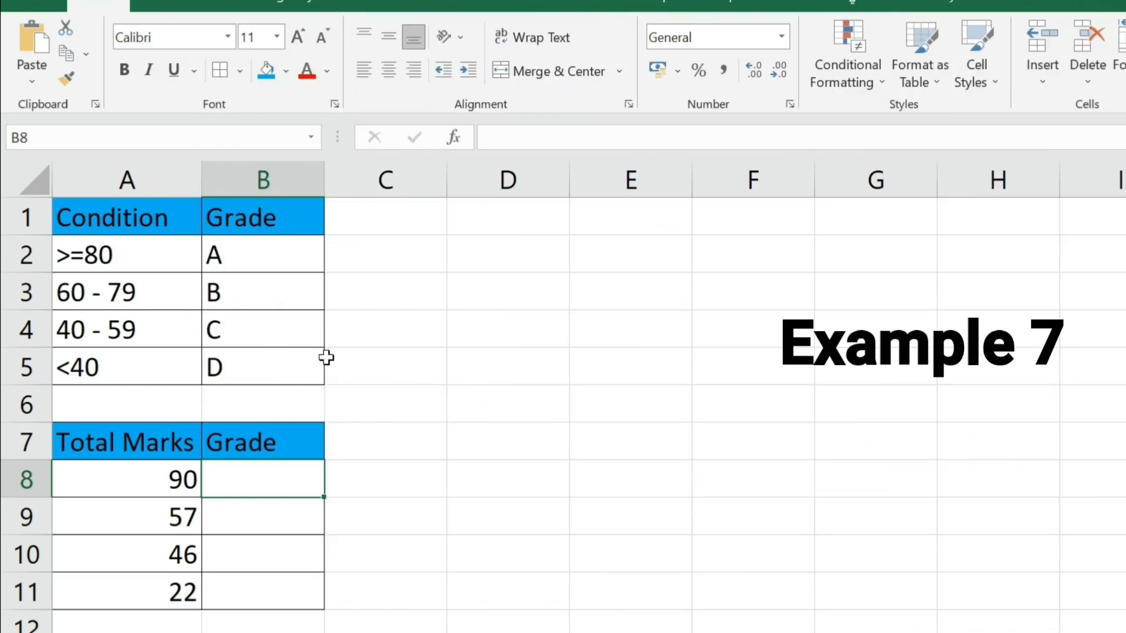
# Examine the mark conditions and their corresponding grades in the table A1:B5.
pyautogui.click(122, 216)
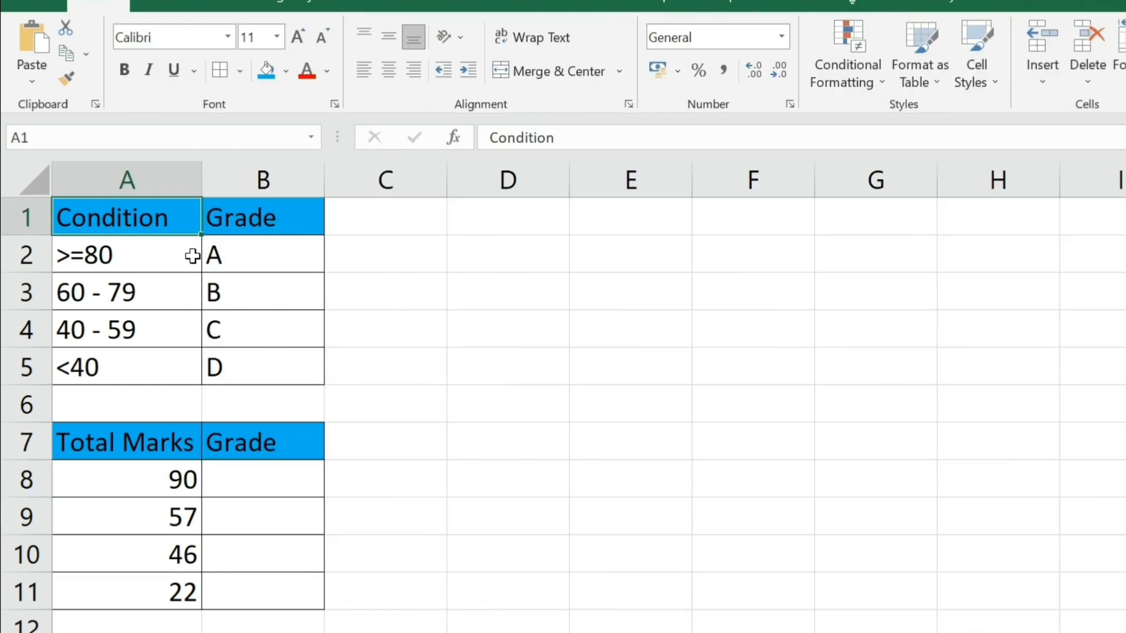
pyautogui.click(100, 261)
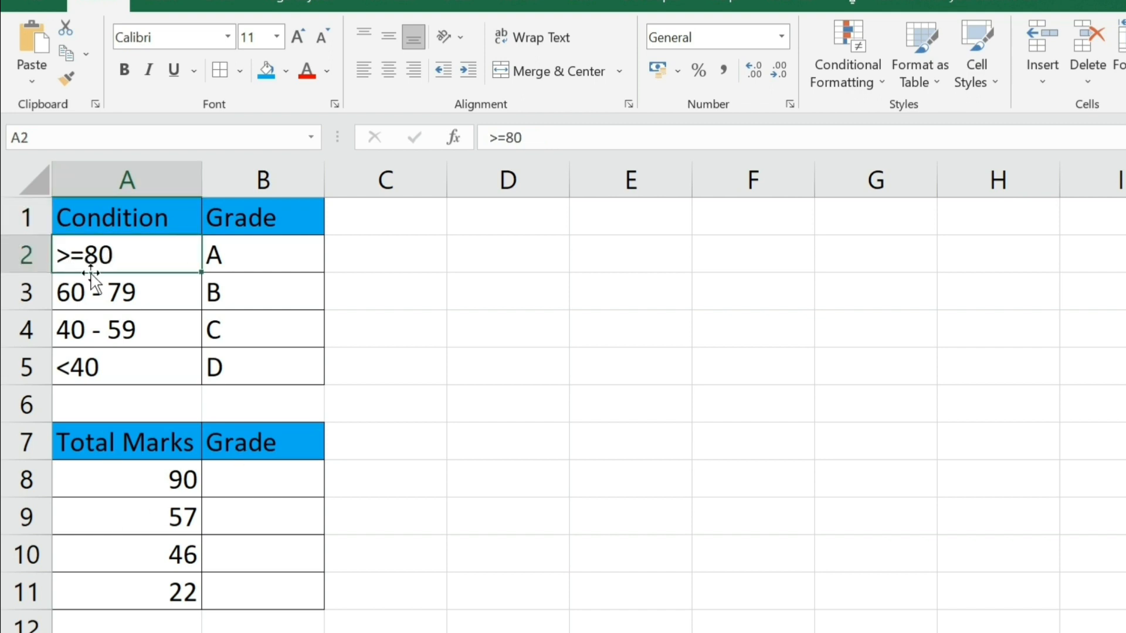
pyautogui.click(236, 261)
pyautogui.click(92, 295)
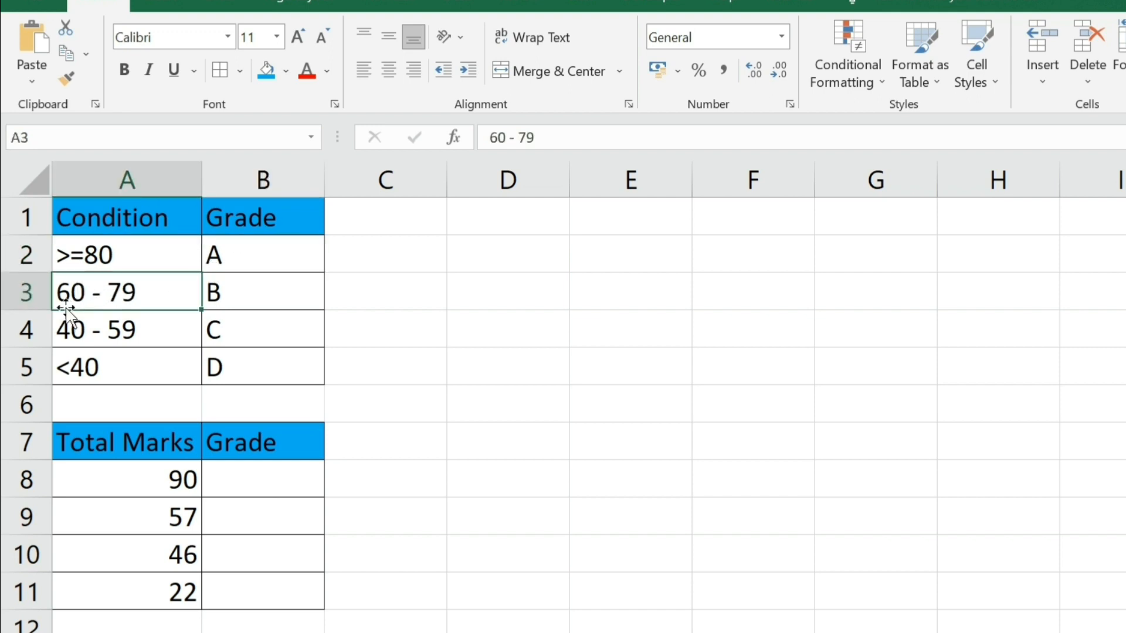
pyautogui.click(257, 295)
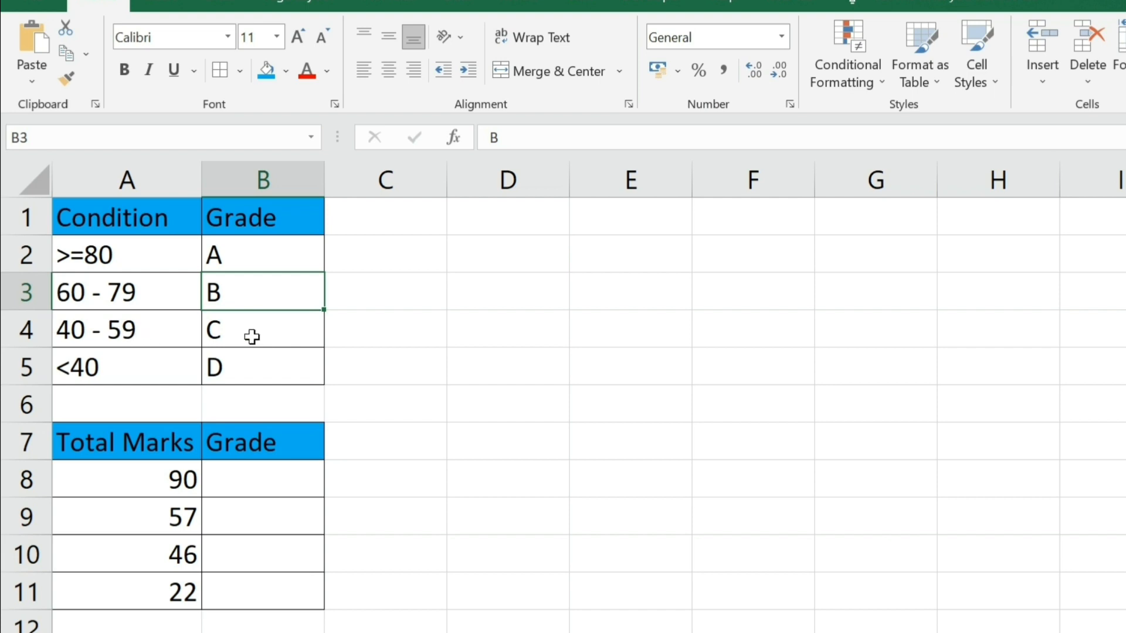
pyautogui.press('Down')
pyautogui.press('Down')
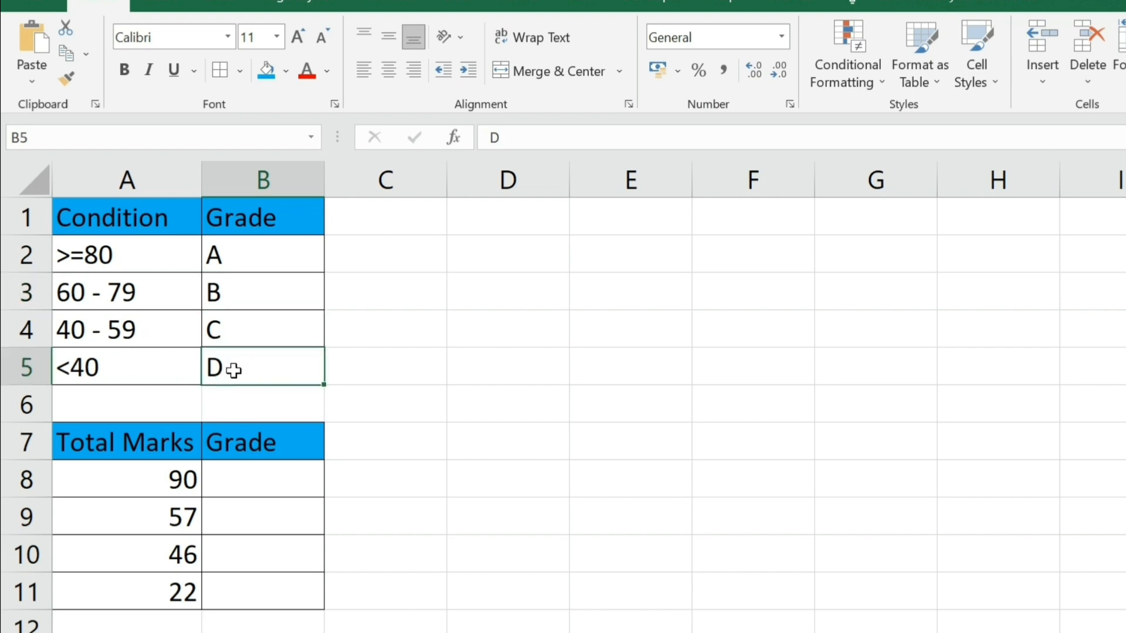
# Begin a nested IF formula in cell B8 with =IF(A8>=80,"A", to assign the first grade.
pyautogui.click(251, 484)
pyautogui.write('=')
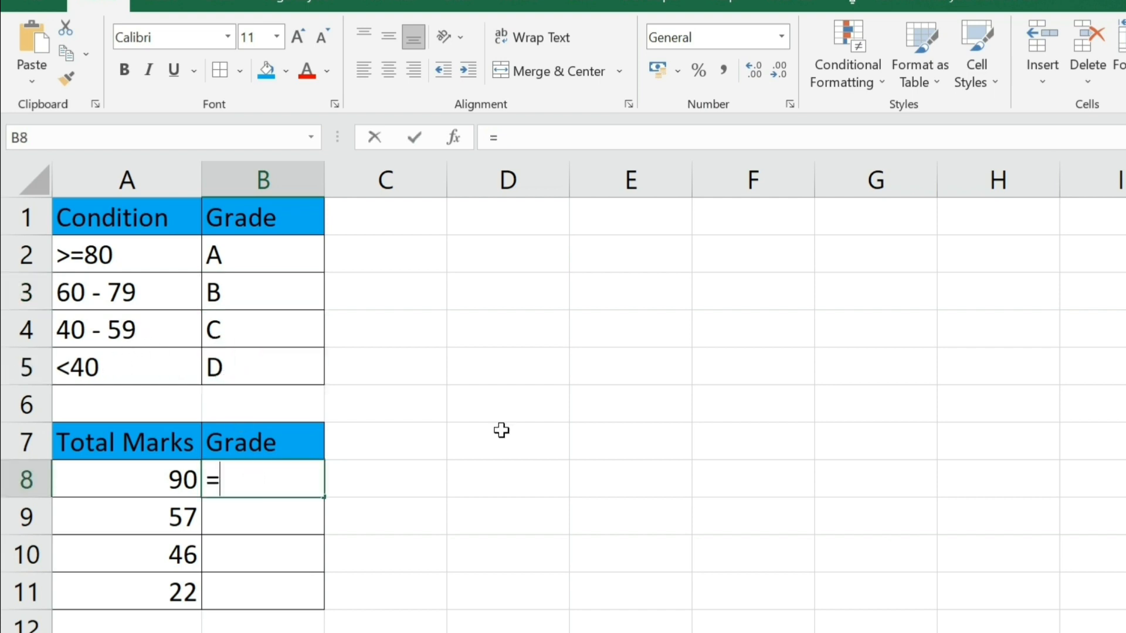
pyautogui.write('if')
pyautogui.press('Tab')
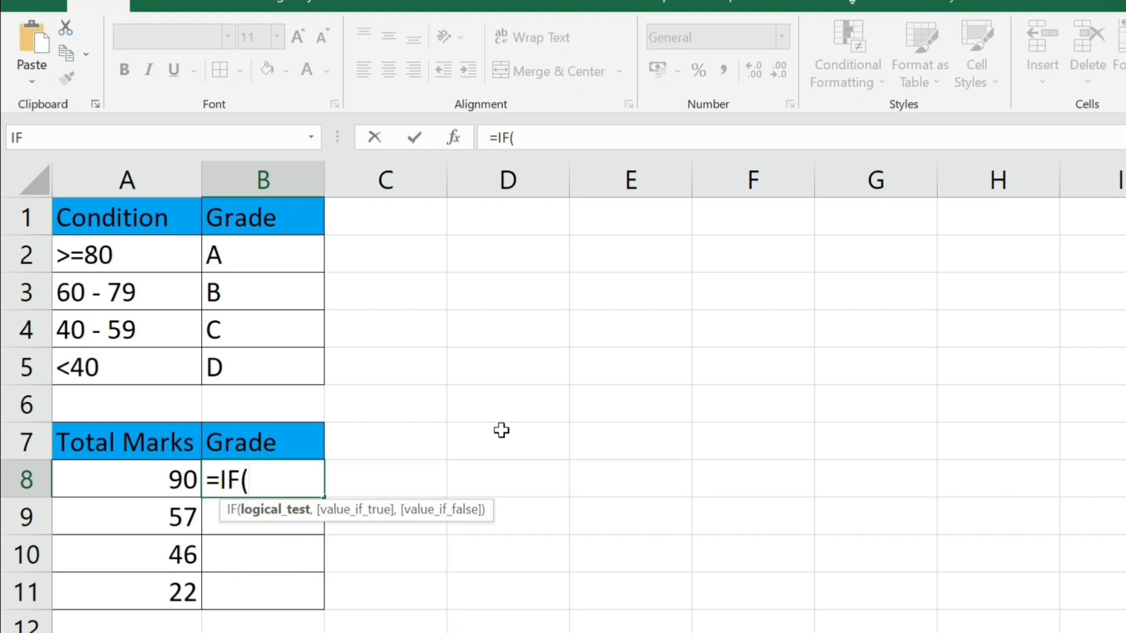
pyautogui.press('Left')
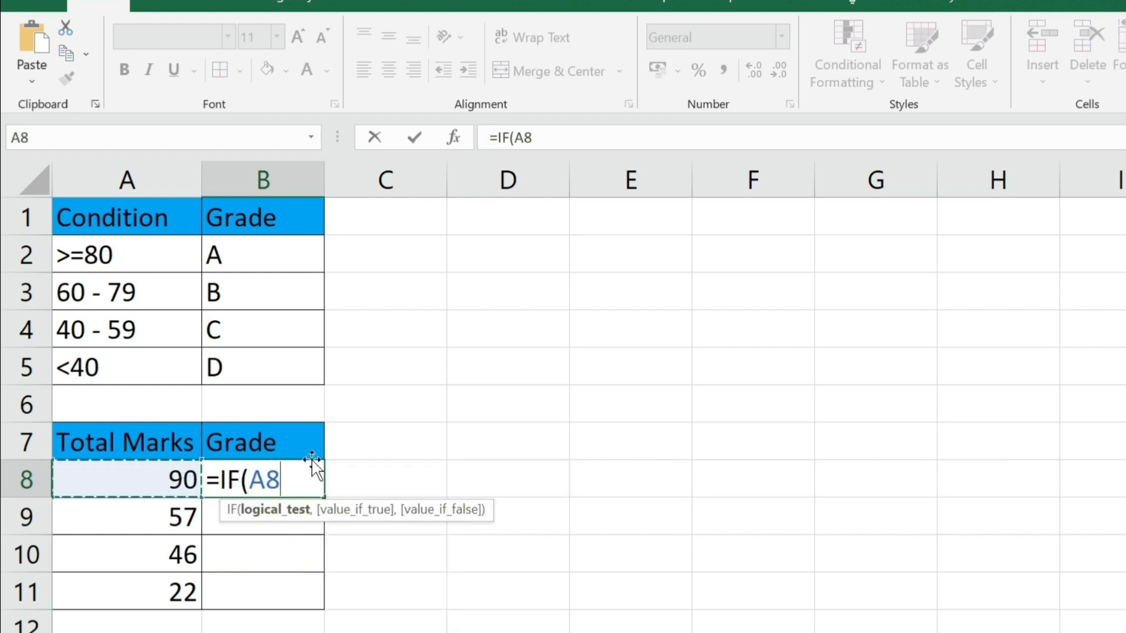
pyautogui.write('>=')
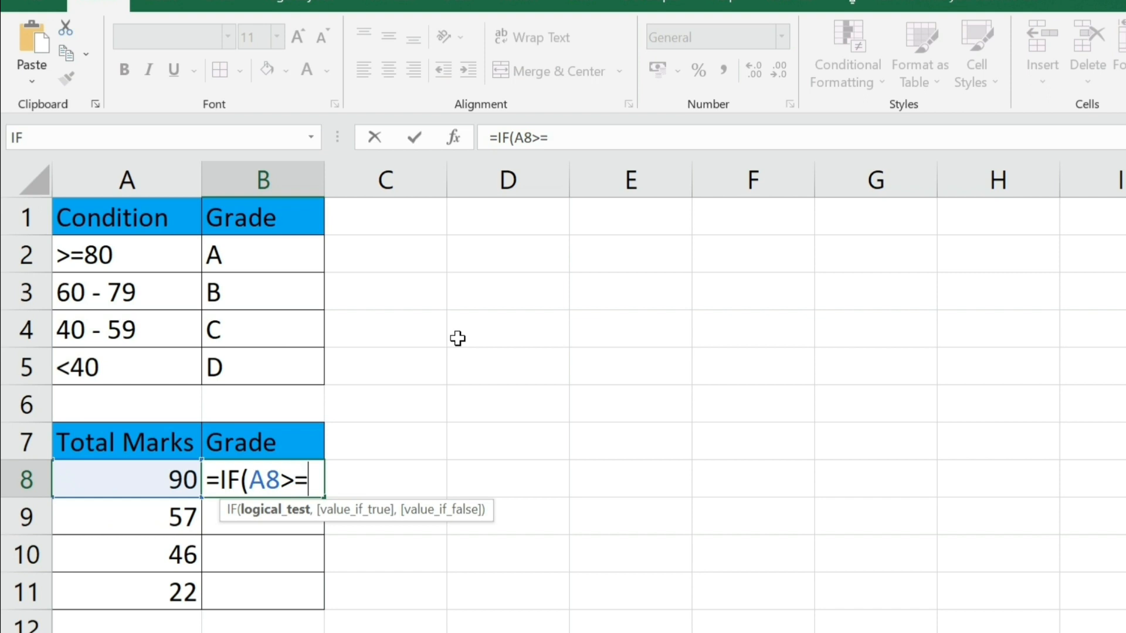
pyautogui.write('80,"')
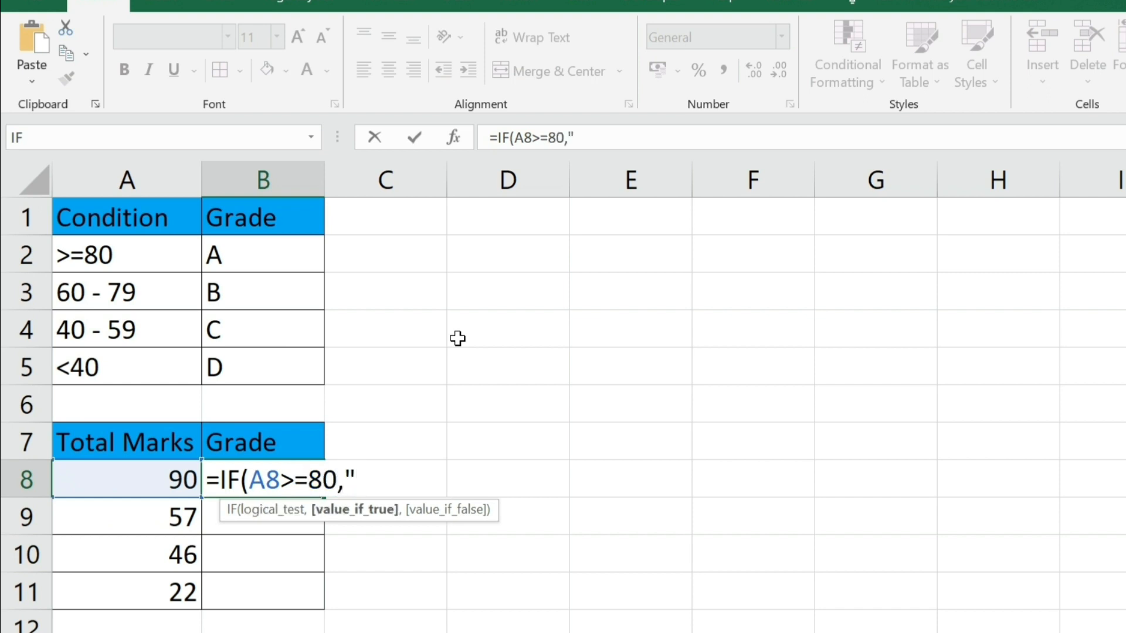
pyautogui.write('A",')
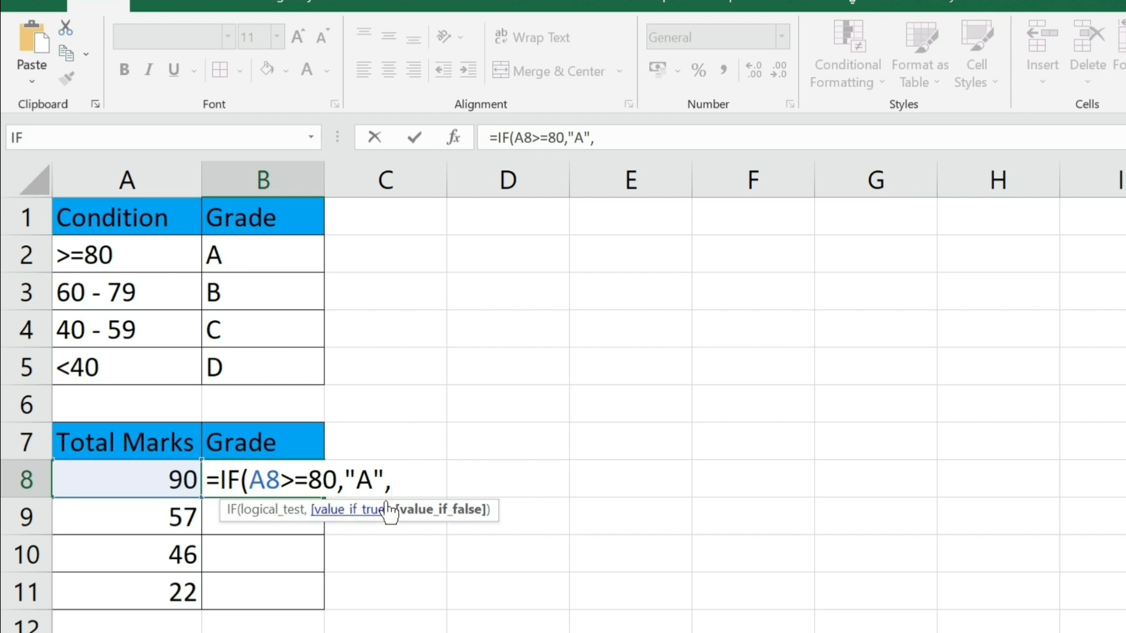
# Add the second nested condition IF(A8>60,"B", to the grade formula in B8.
pyautogui.write('if')
pyautogui.press('Tab')
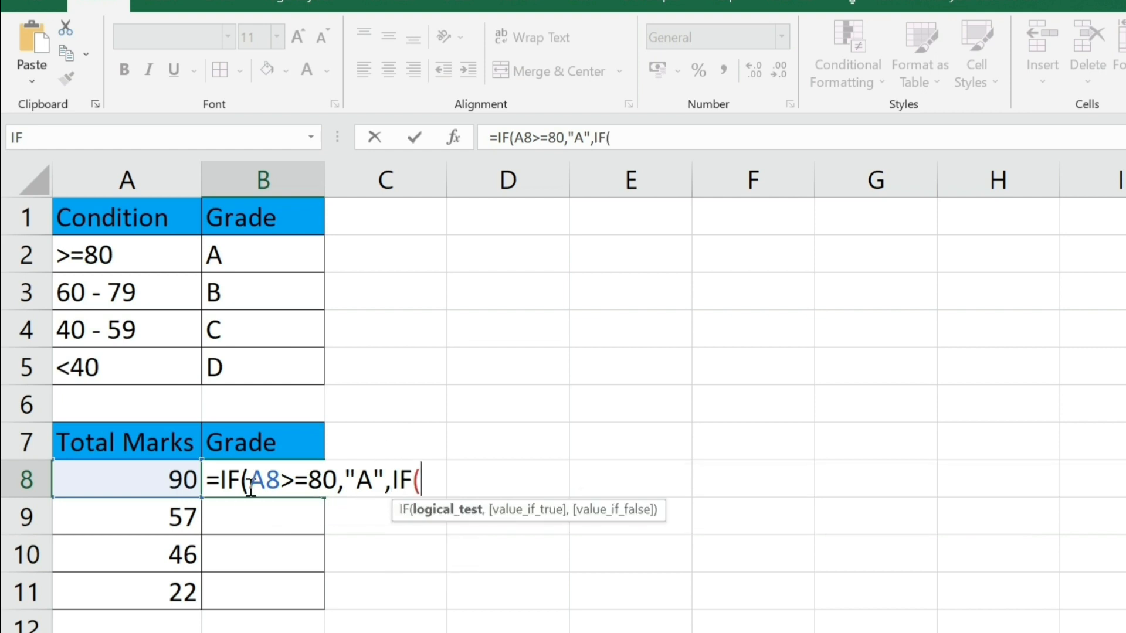
pyautogui.click(140, 482)
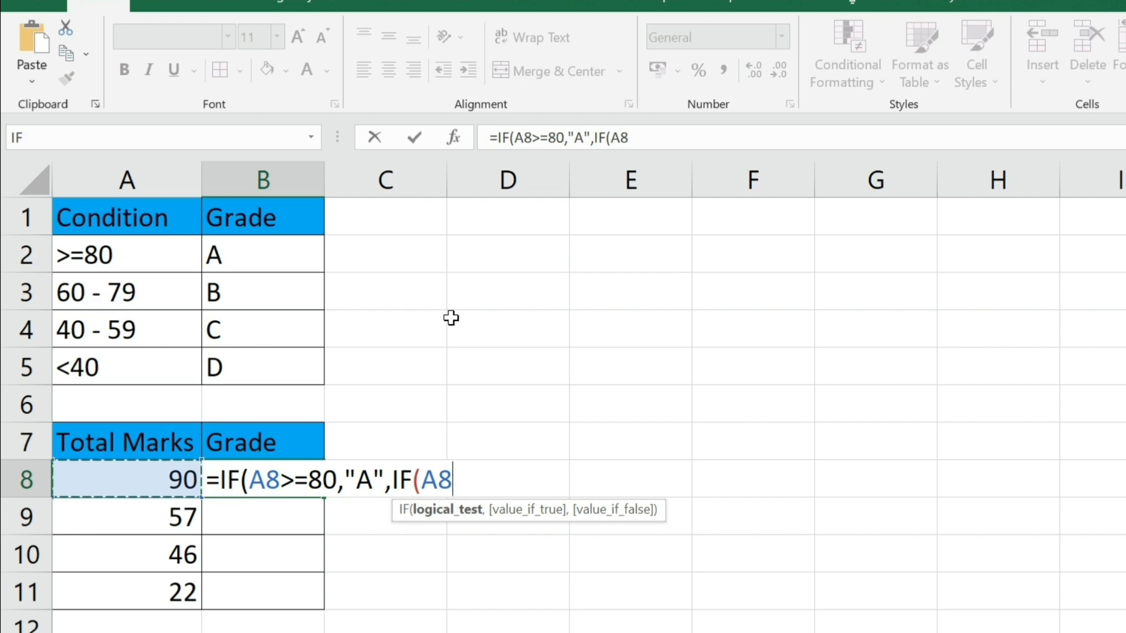
pyautogui.write('>60')
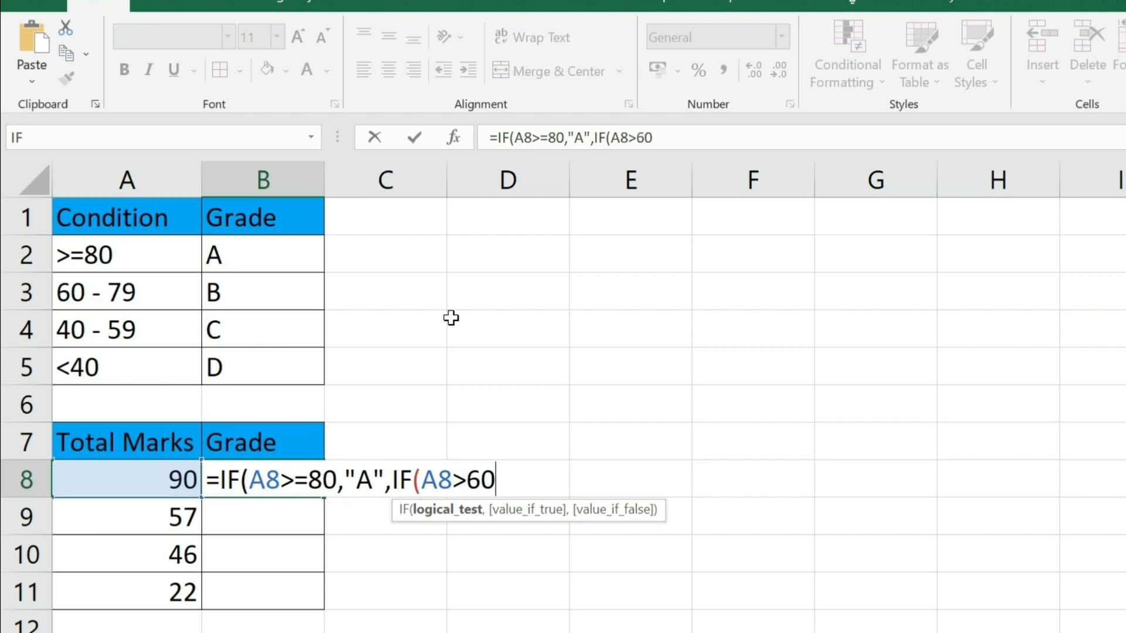
pyautogui.write(',"')
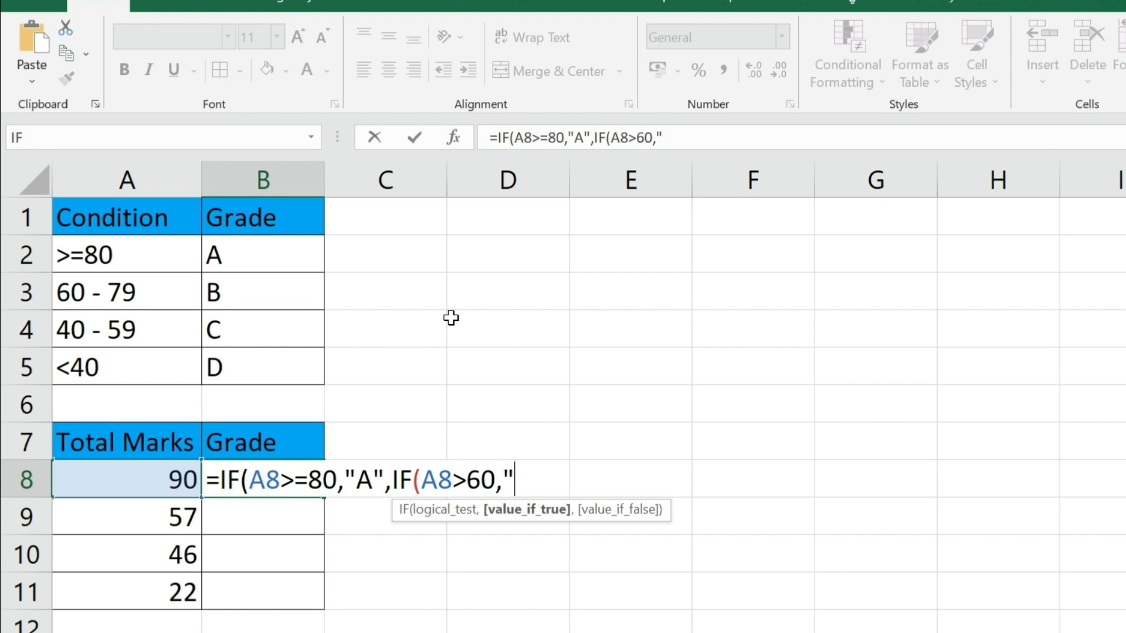
pyautogui.write('B",')
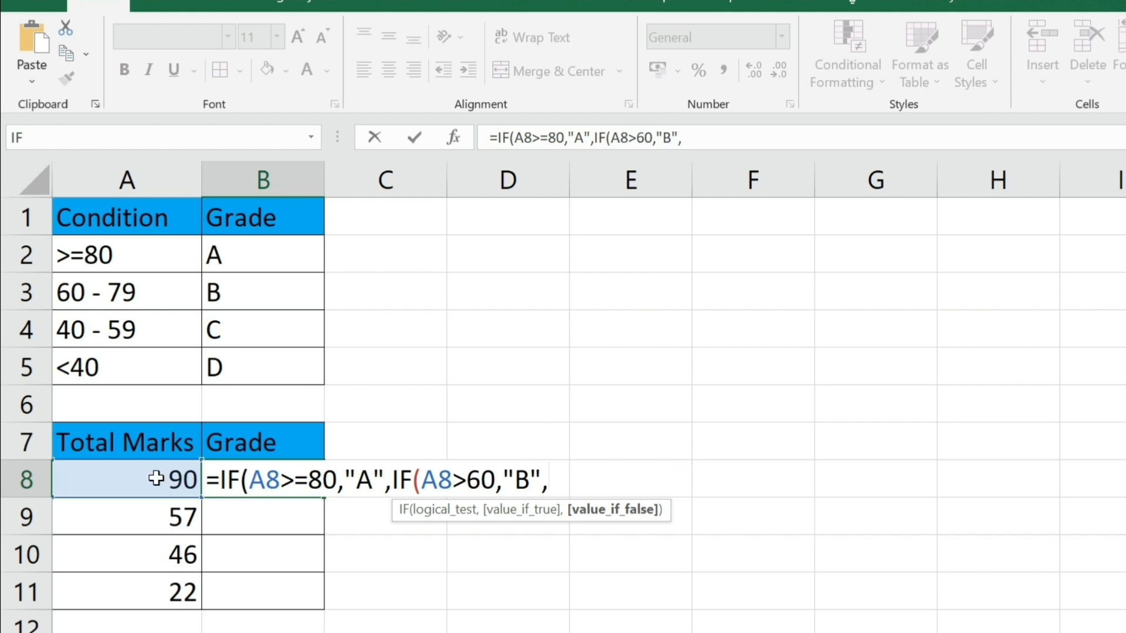
# Complete the B8 grade formula with the third nested condition IF(A8>40,"C","D"))) and enter it.
pyautogui.write('if')
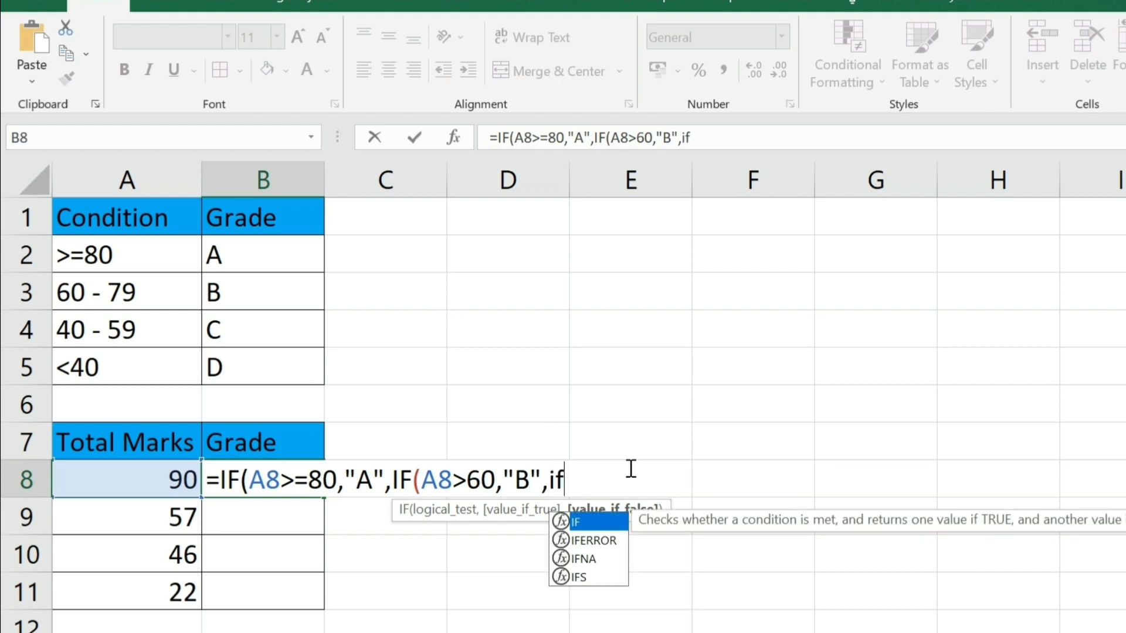
pyautogui.press('Tab')
pyautogui.click(155, 473)
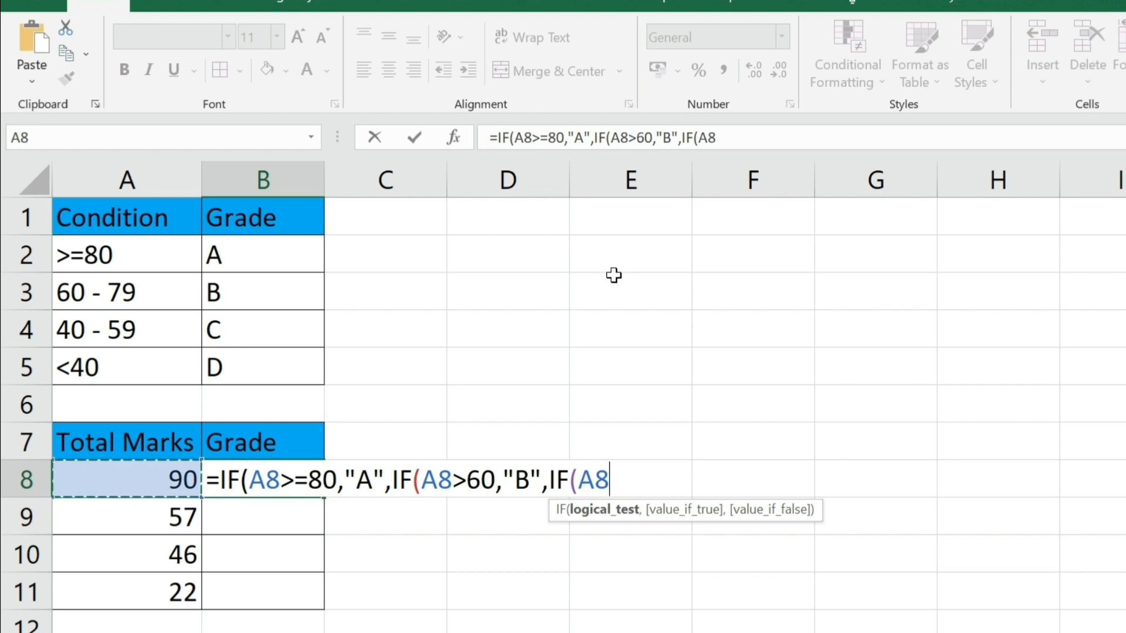
pyautogui.write('>')
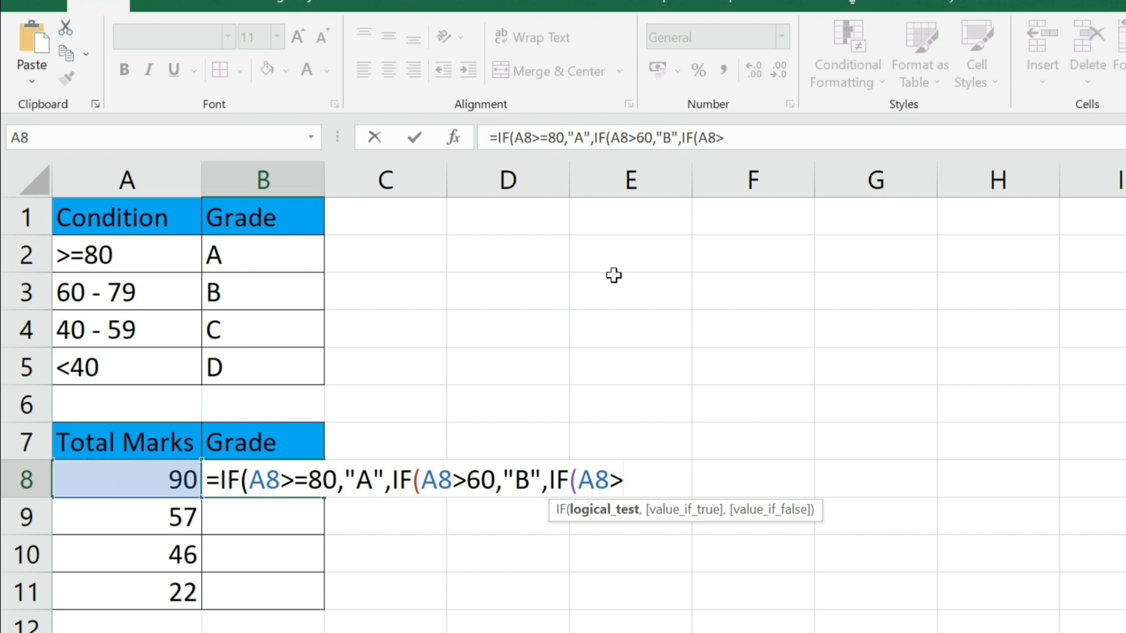
pyautogui.write('40,')
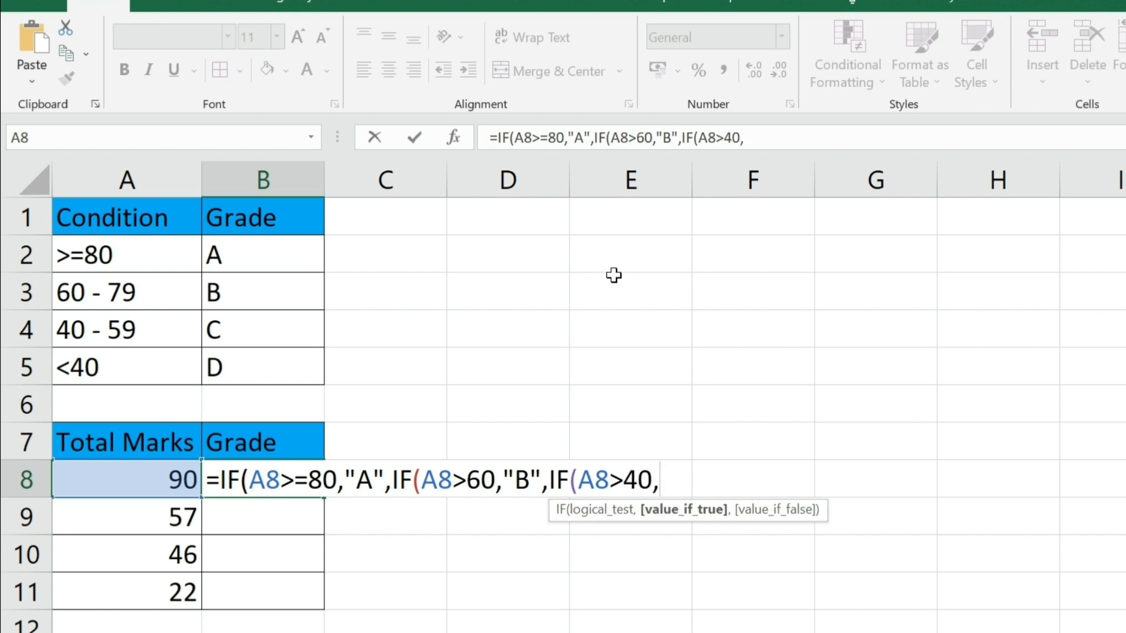
pyautogui.write('"C",')
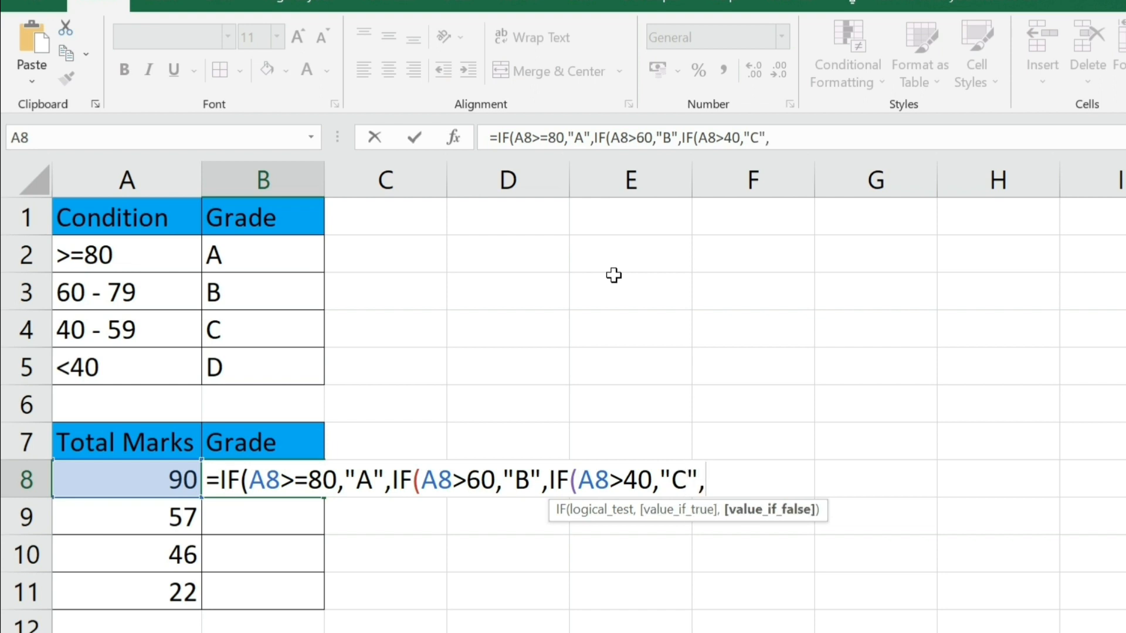
pyautogui.write('"D")))')
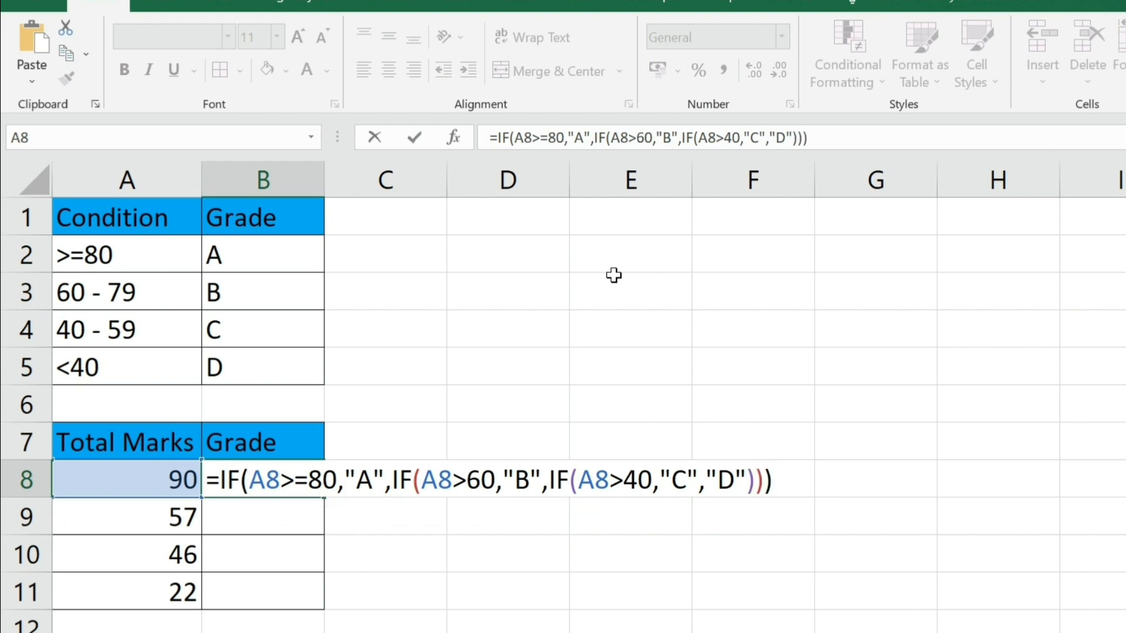
pyautogui.press('Return')
# Fill the grade formula from B8 down through B11.
pyautogui.press('Up')
pyautogui.press('Left')
pyautogui.hotkey('ctrl', 'Down')
pyautogui.press('Right')
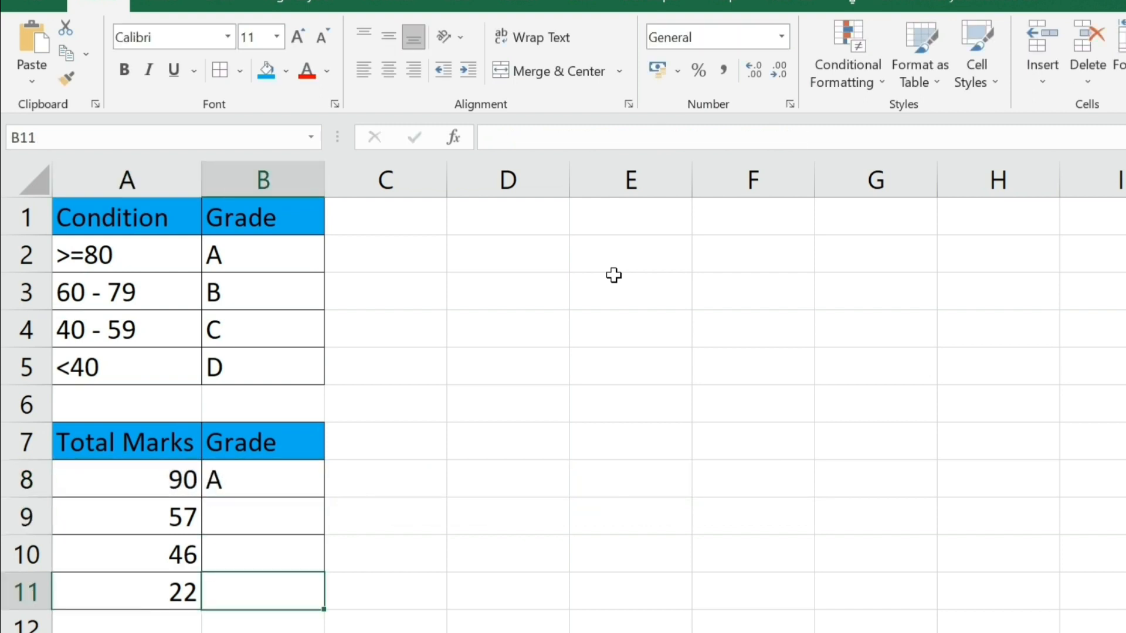
pyautogui.hotkey('ctrl', 'shift', 'Up')
pyautogui.hotkey('ctrl', 'd')
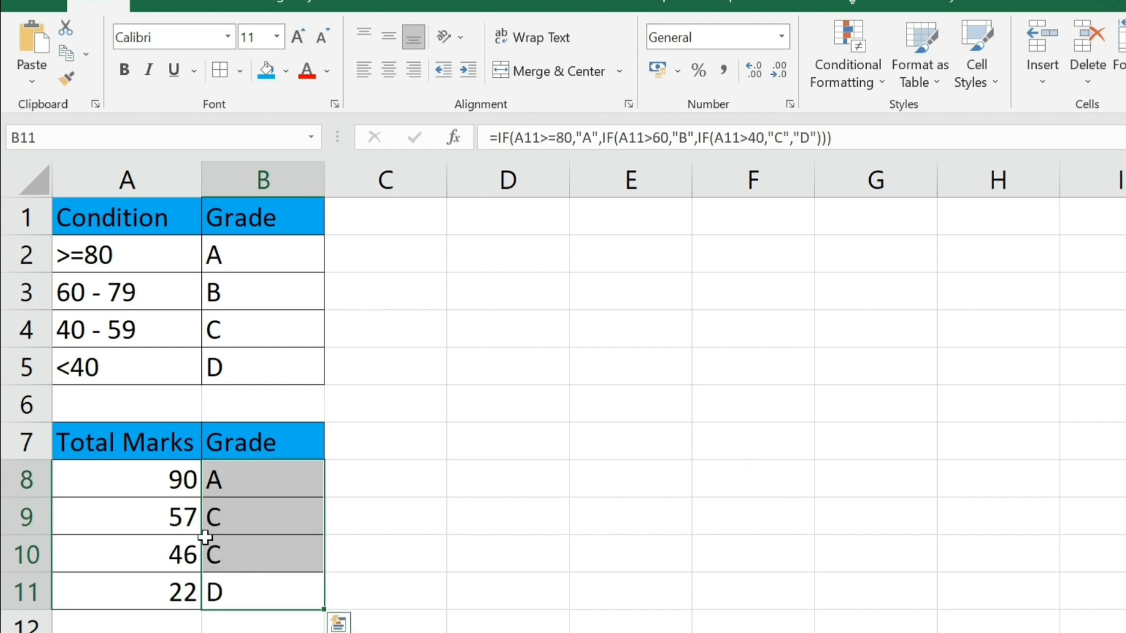
# Check the grades in B8:B11 against the total marks in column A.
pyautogui.click(241, 479)
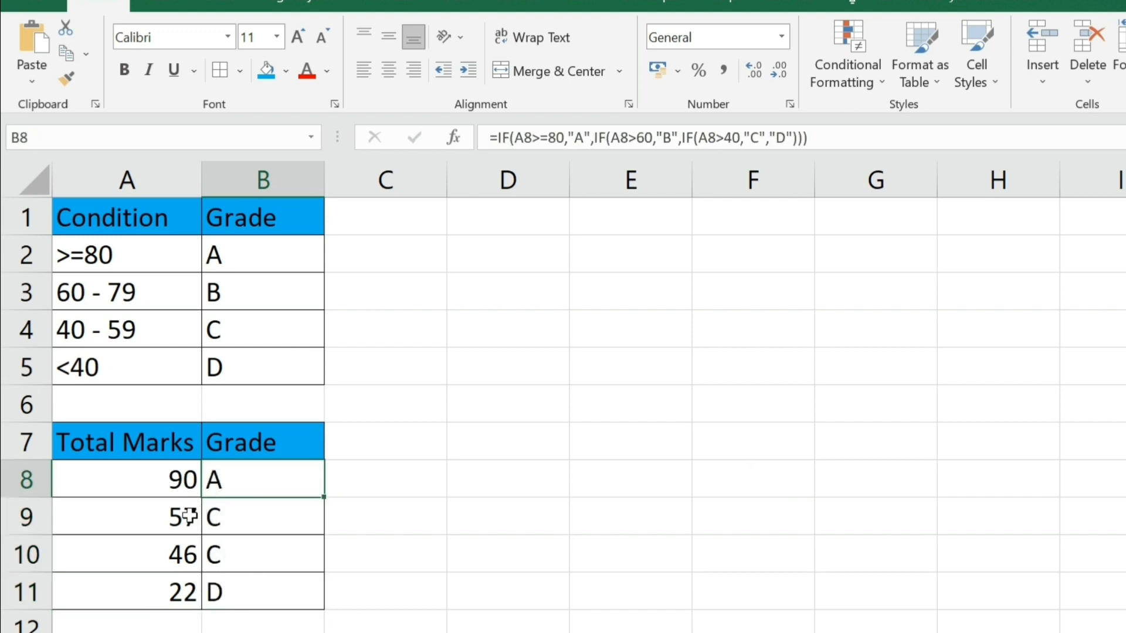
pyautogui.click(218, 517)
pyautogui.click(181, 555)
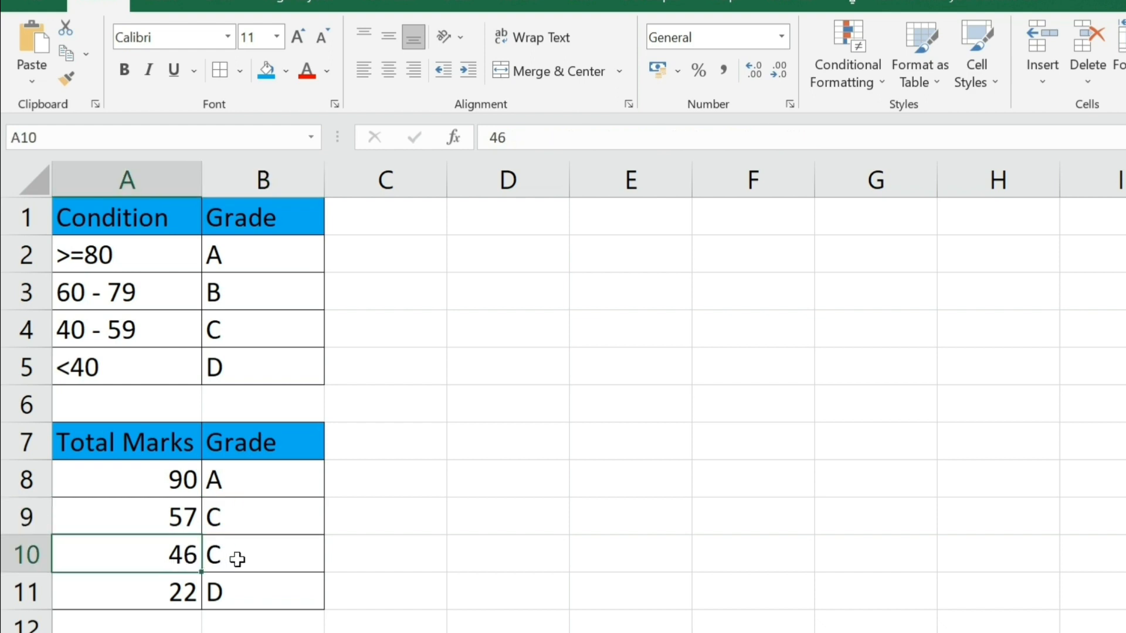
pyautogui.click(237, 559)
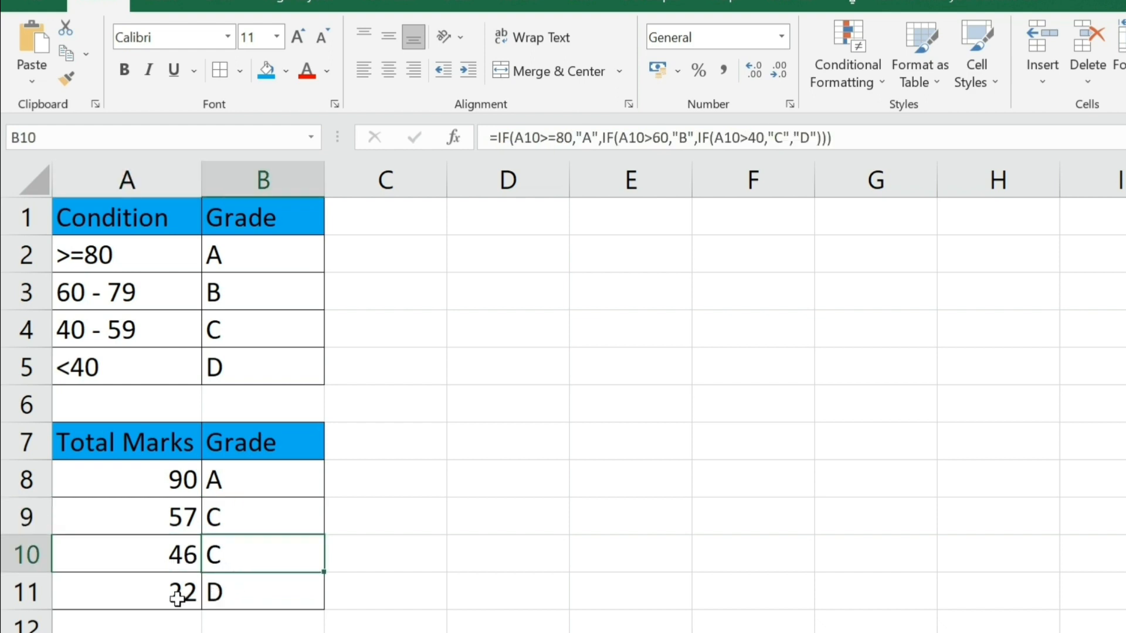
pyautogui.click(237, 597)
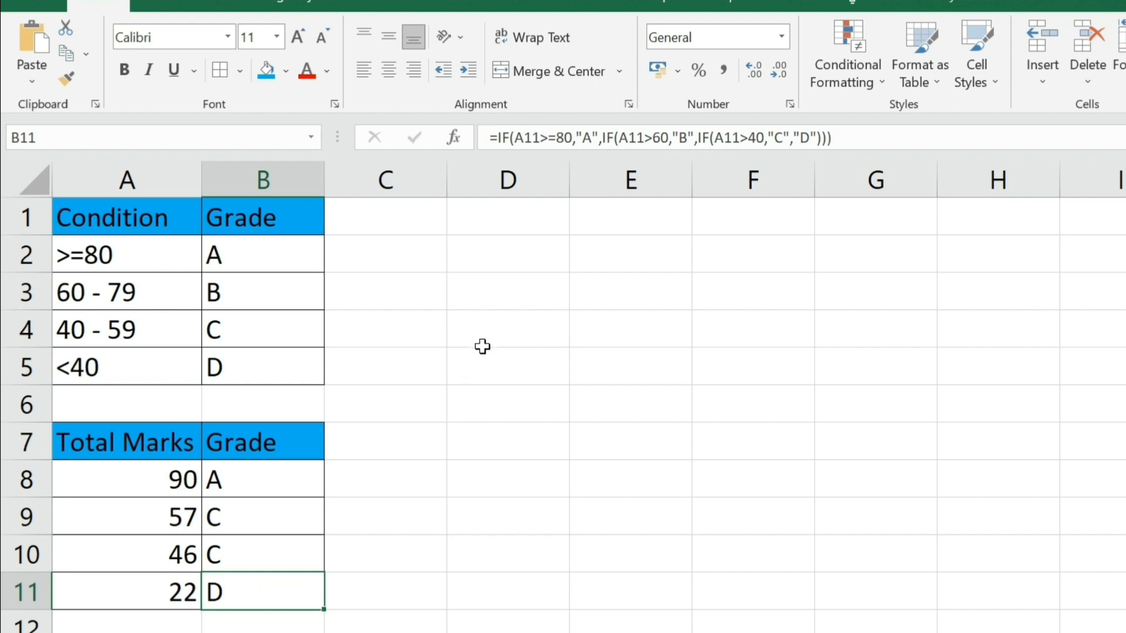